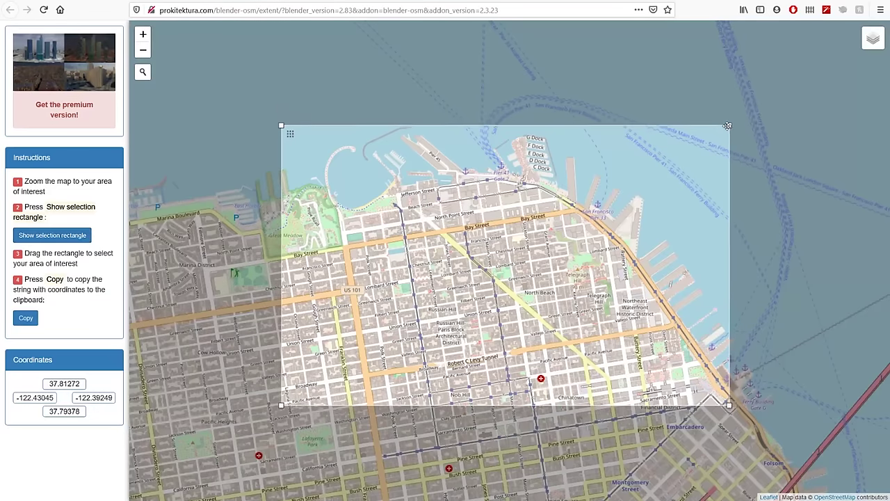
pyautogui.moveTo(727, 125); pyautogui.dragTo(660, 147)
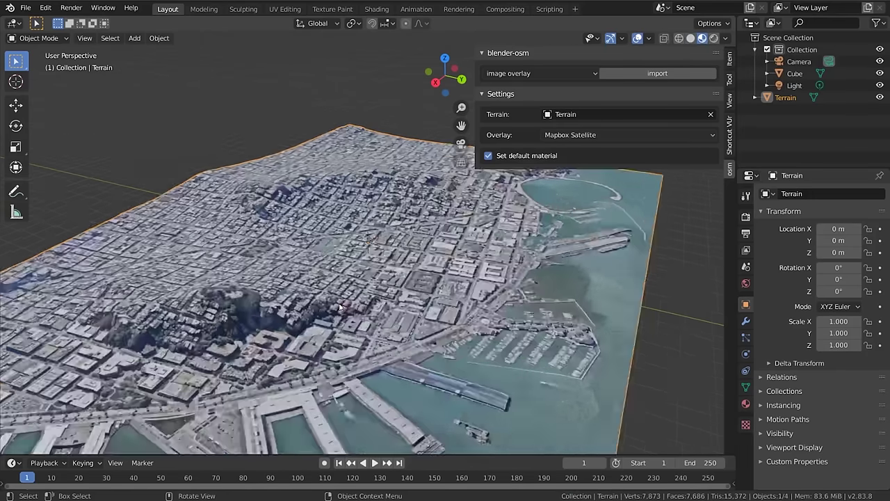
pyautogui.scroll(3, 367, 307)
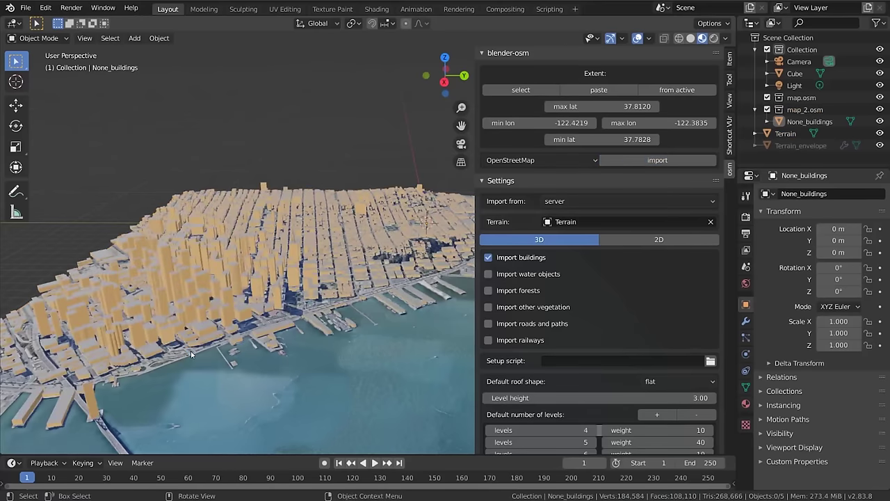
pyautogui.scroll(3, 274, 320)
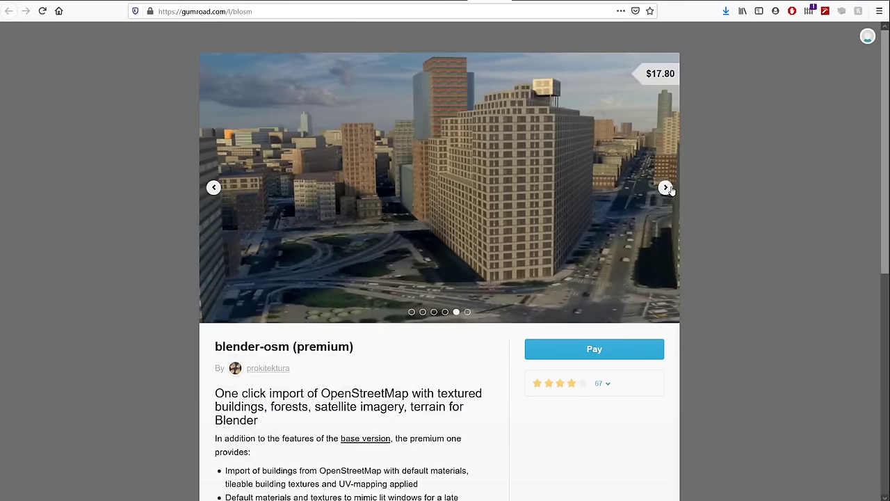
pyautogui.click(666, 188)
pyautogui.scroll(-4, 728, 212)
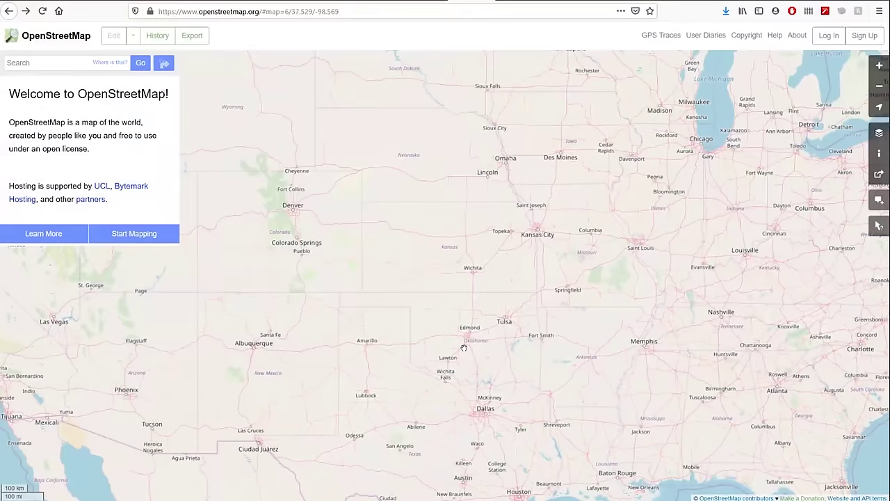
pyautogui.scroll(-1, 426, 379)
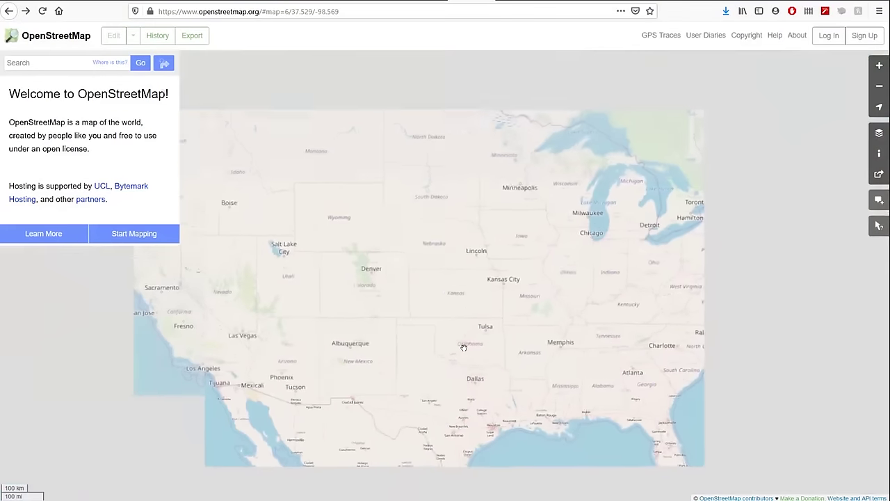
pyautogui.click(133, 235)
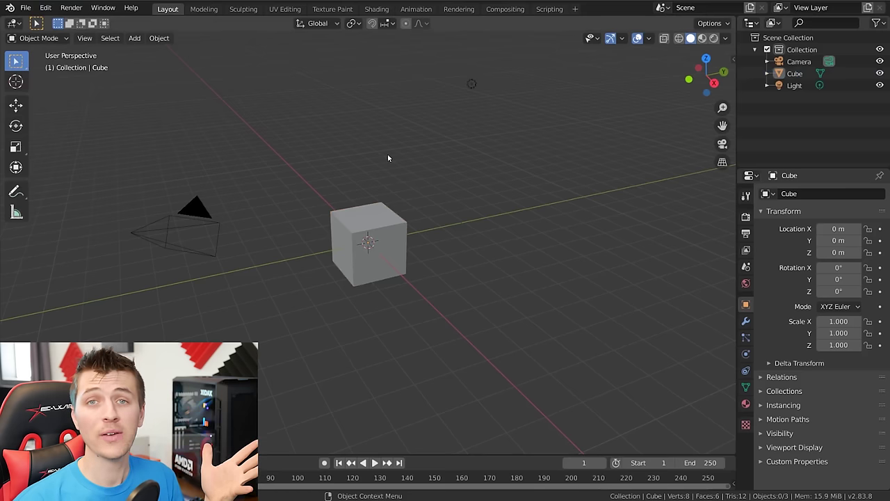
# Install the add-on file blender-osm.zip from the Google Maps City Renders folder through the preferences.
pyautogui.click(45, 7)
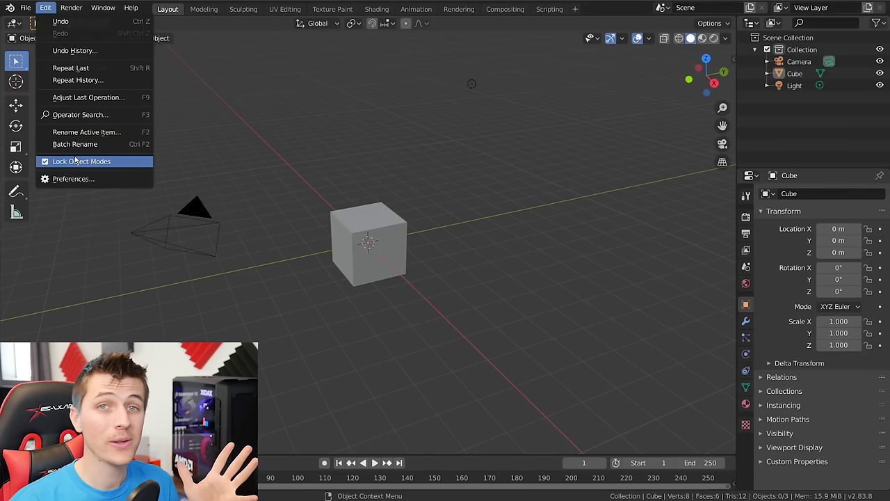
pyautogui.click(80, 179)
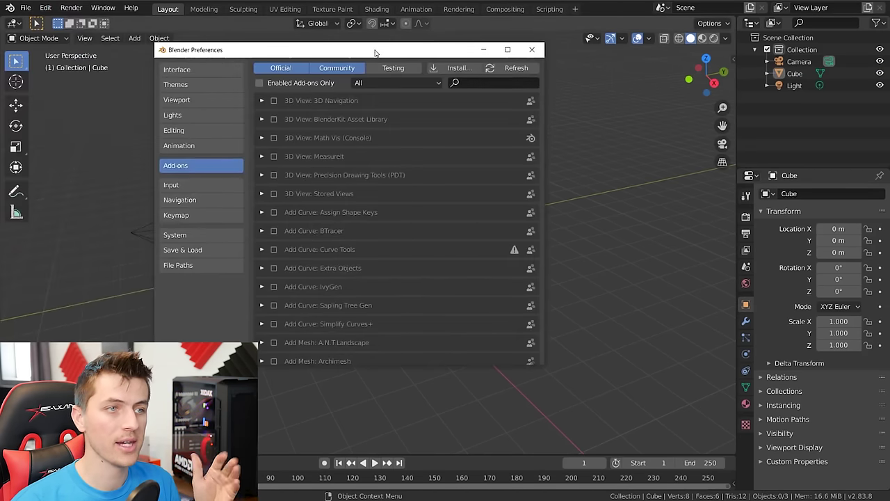
pyautogui.click(454, 67)
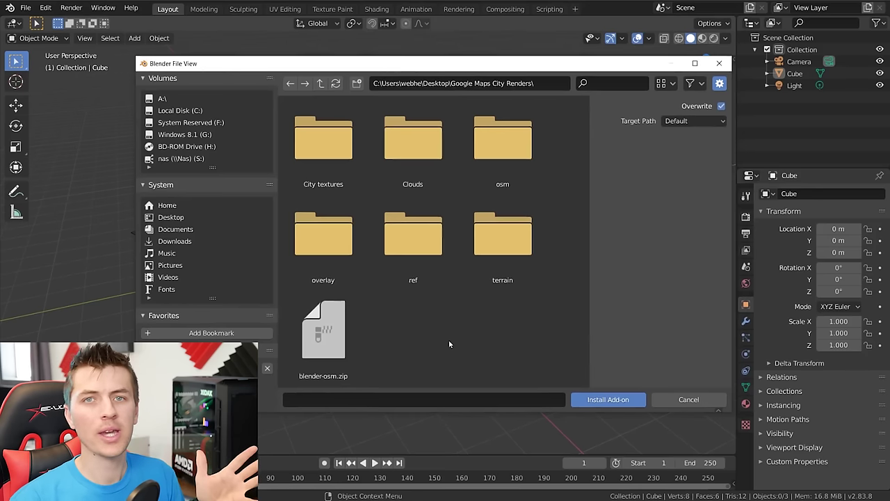
pyautogui.click(323, 332)
pyautogui.click(605, 399)
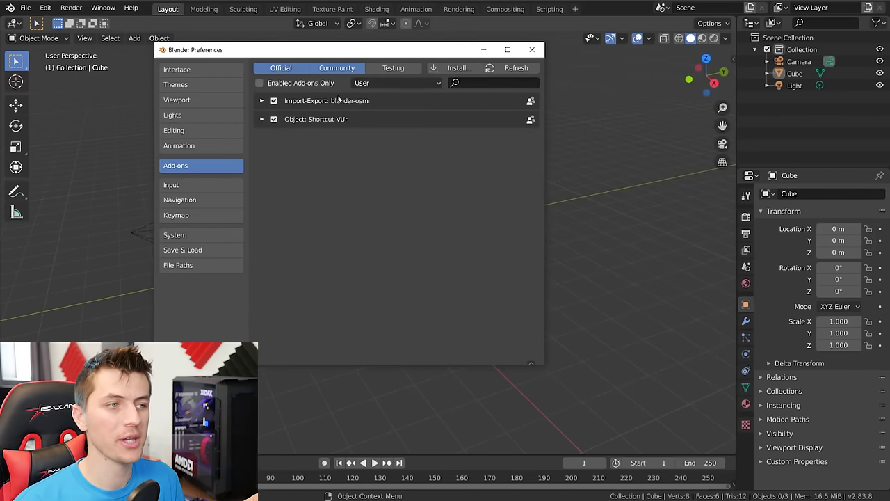
# Set the blender-osm add-on's download directory to S:\Cities in Blender\ and open the page for getting a Mapbox access token.
pyautogui.click(262, 100)
pyautogui.click(262, 101)
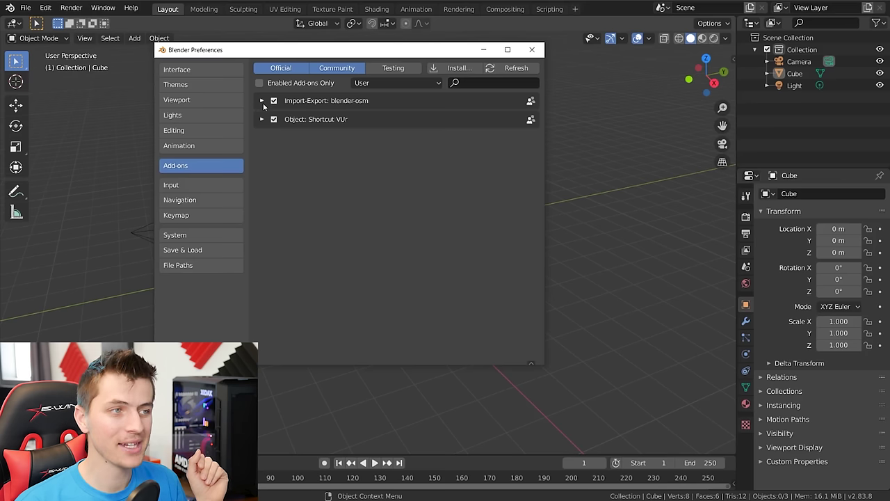
pyautogui.click(262, 101)
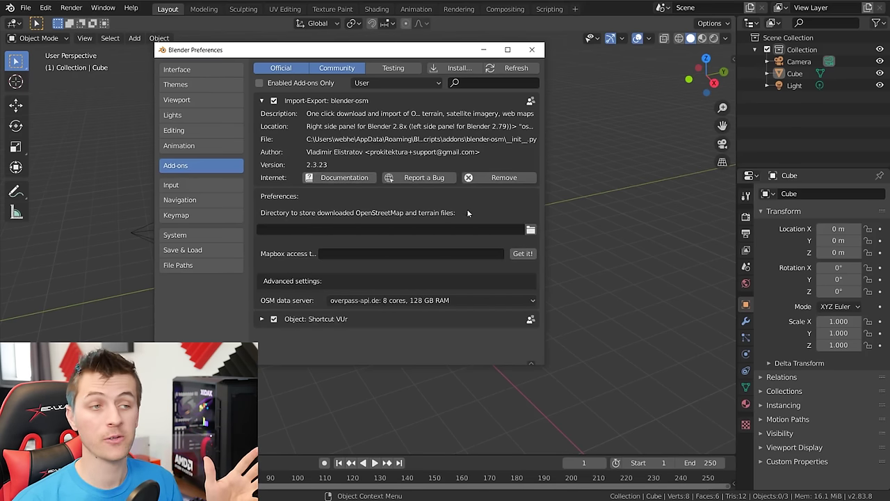
pyautogui.click(528, 230)
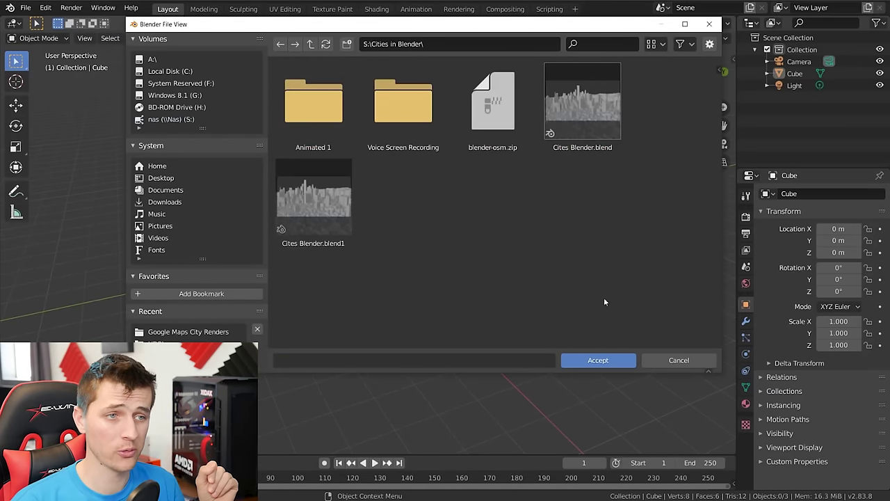
pyautogui.click(612, 362)
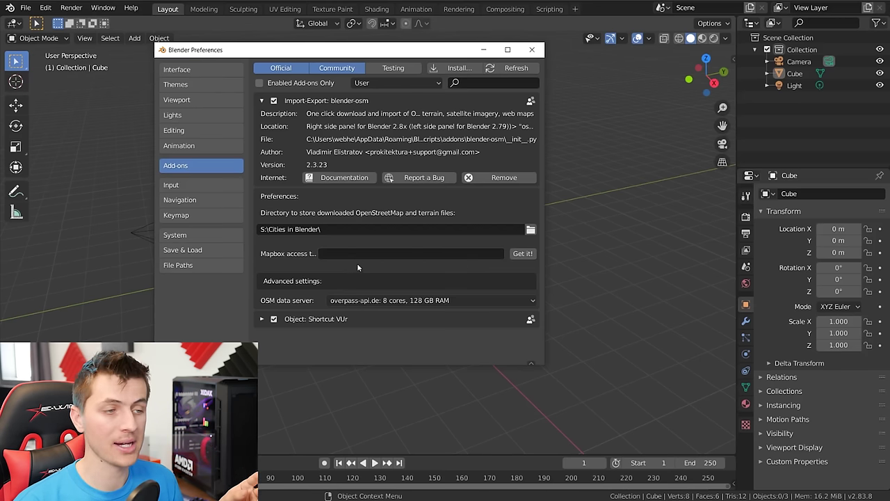
pyautogui.click(522, 253)
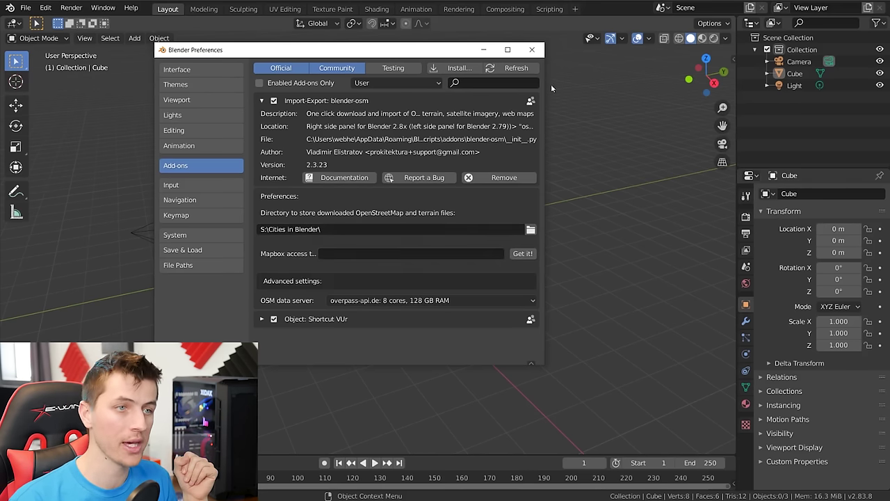
pyautogui.click(532, 49)
# Show the blender-osm import settings in the 3D viewport's sidebar and widen it so the labels are readable.
pyautogui.press('n')
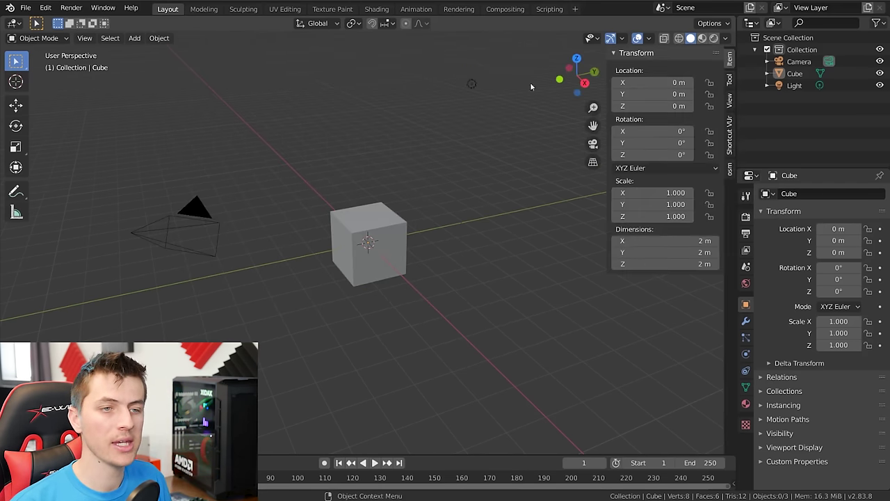
pyautogui.click(729, 170)
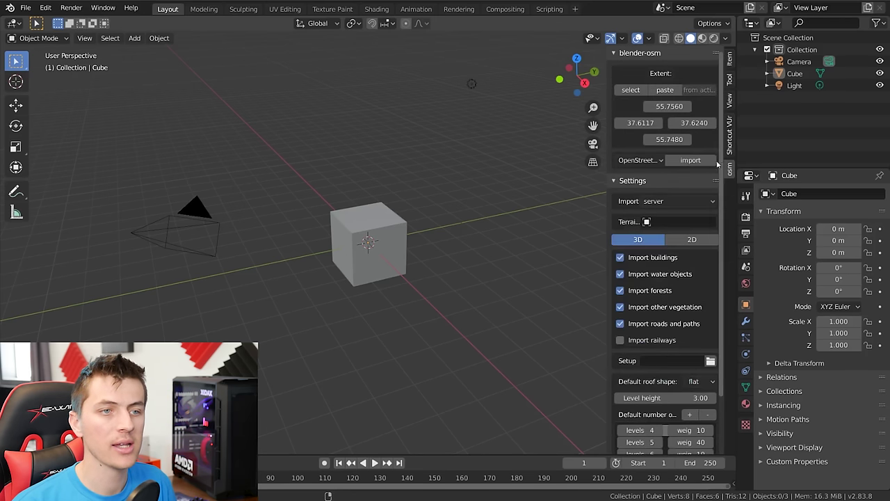
pyautogui.moveTo(606, 177); pyautogui.dragTo(475, 177)
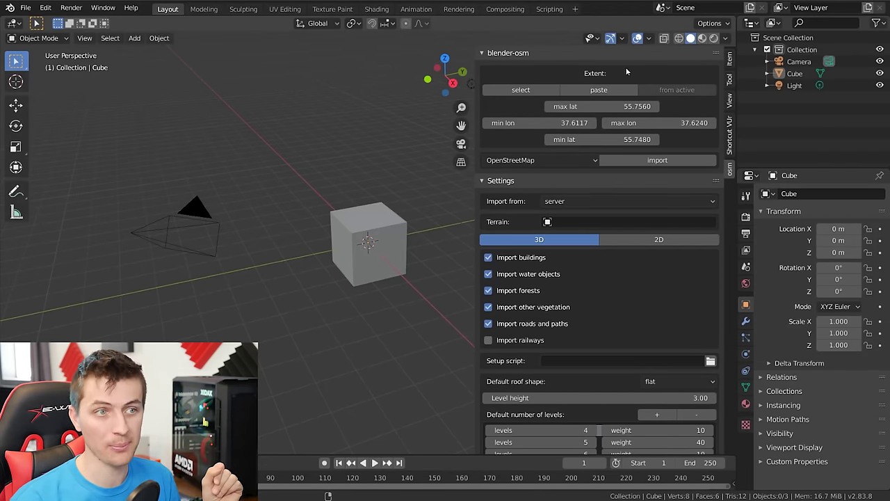
# Open the add-on's web map for selecting an extent and search it for San Francisco.
pyautogui.click(521, 90)
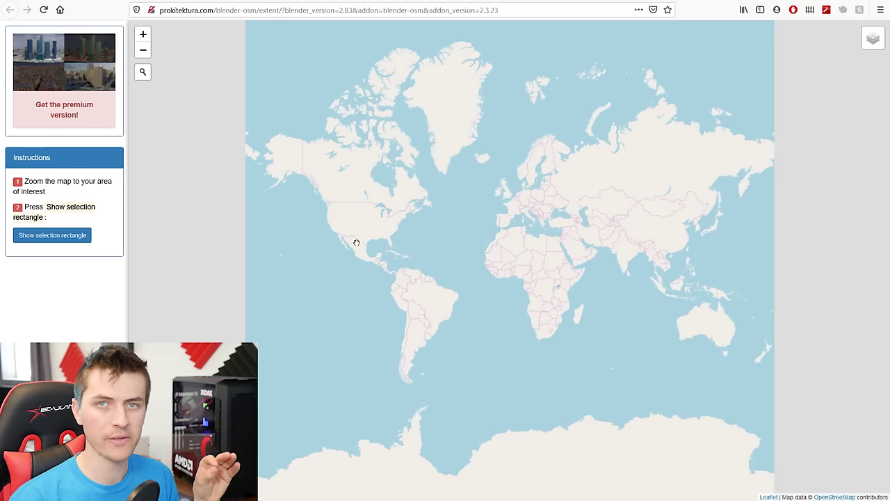
pyautogui.click(143, 76)
pyautogui.write('San')
pyautogui.write('F')
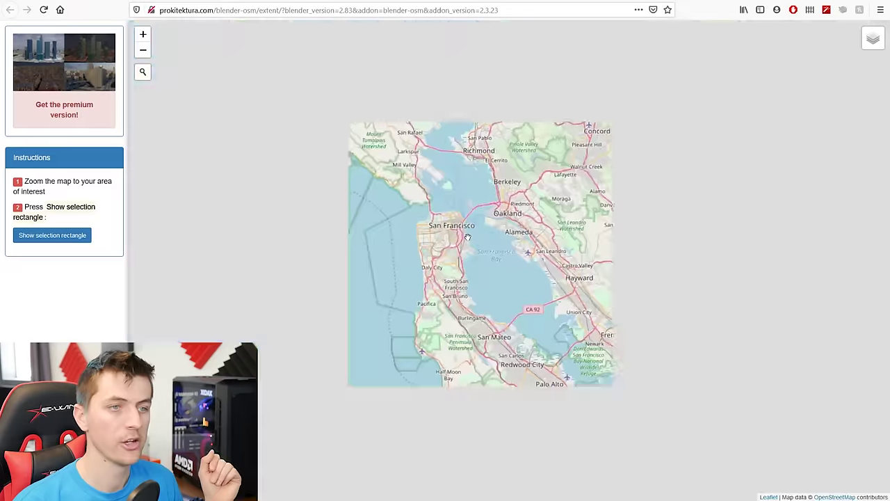
# Show the selection rectangle over northeastern San Francisco and shrink it to the area around Russian Hill, North Beach and the northern piers.
pyautogui.scroll(5, 467, 237)
pyautogui.moveTo(552, 172); pyautogui.dragTo(566, 301)
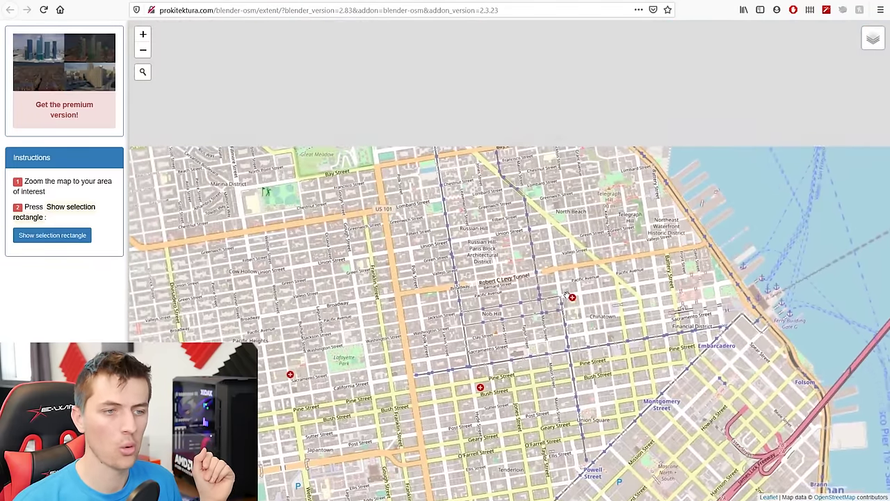
pyautogui.scroll(1, 554, 209)
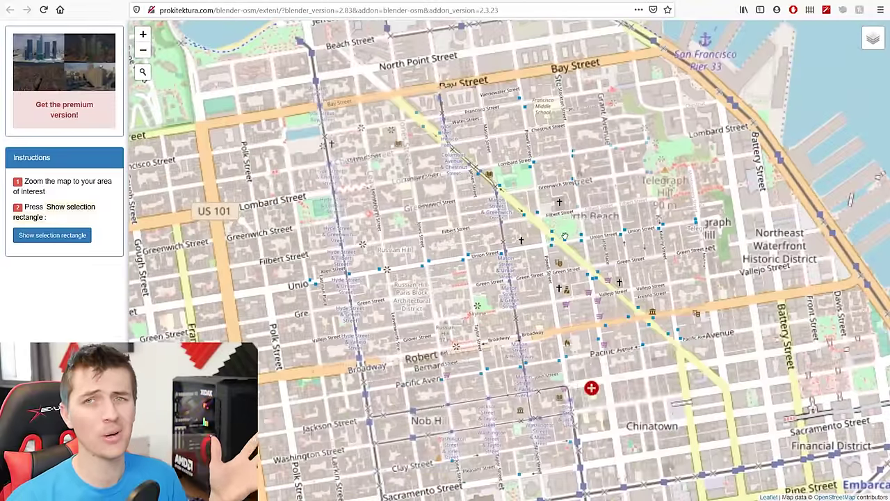
pyautogui.scroll(-1, 590, 265)
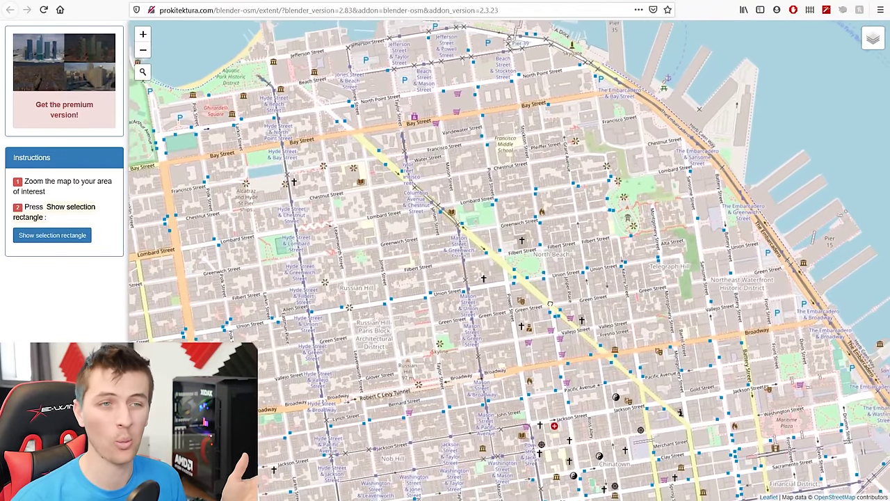
pyautogui.scroll(-1, 558, 301)
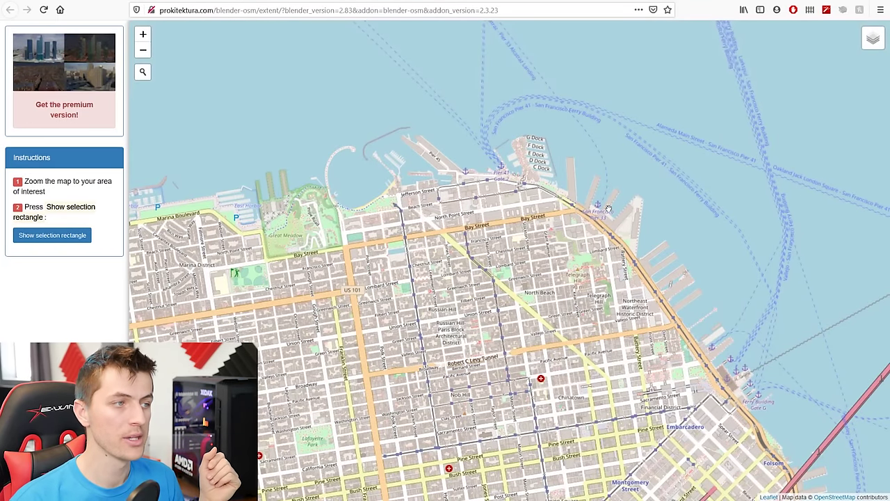
pyautogui.click(42, 238)
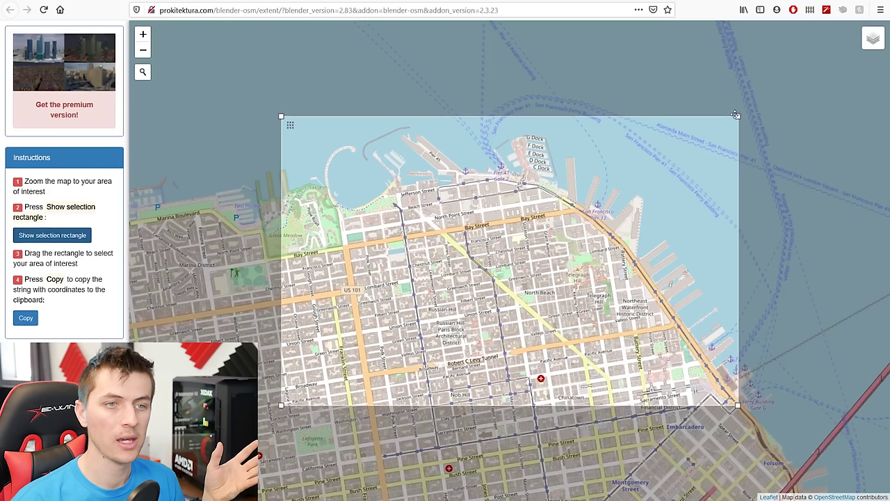
pyautogui.moveTo(737, 115); pyautogui.dragTo(687, 142)
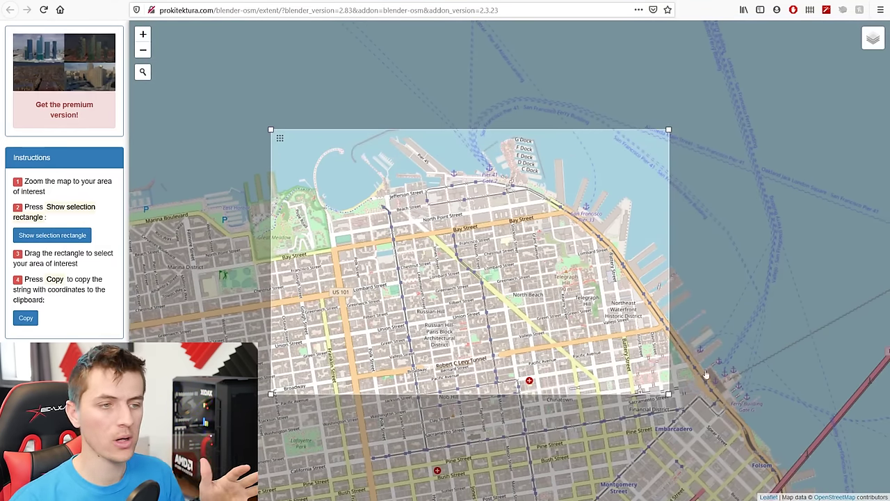
pyautogui.scroll(1, 705, 372)
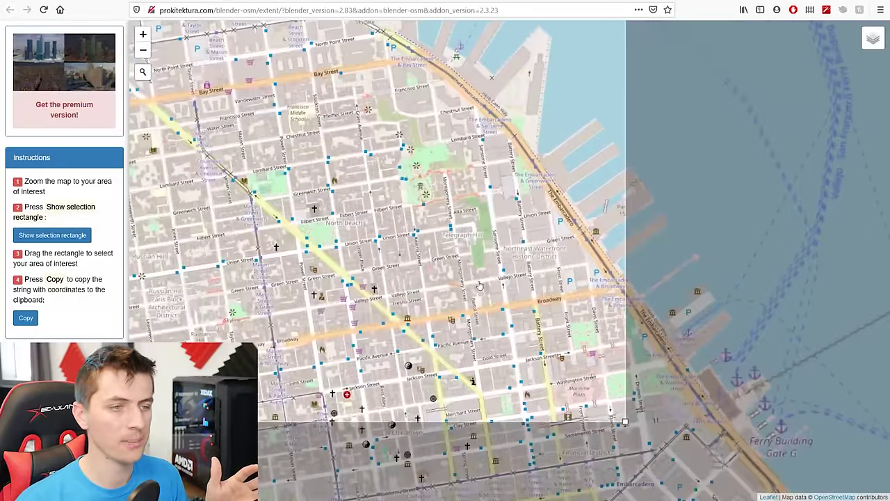
pyautogui.scroll(-1, 479, 282)
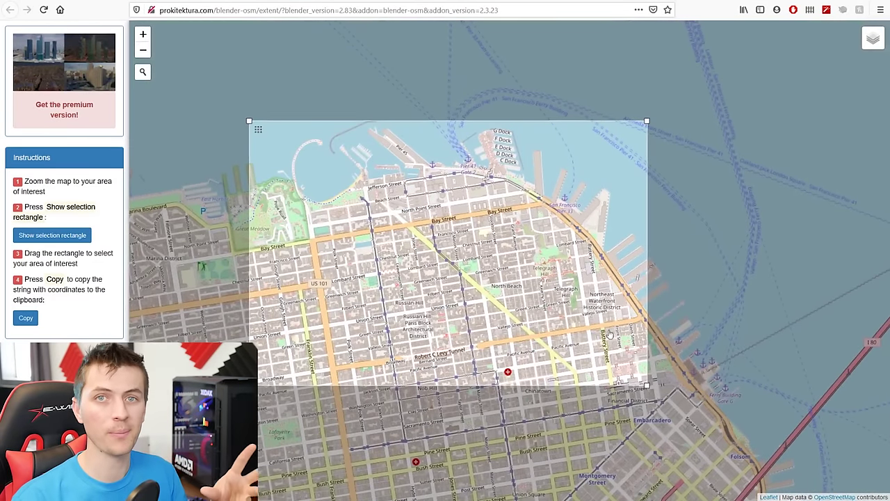
# Preview the selected area with the Bing Satellite map layer.
pyautogui.moveTo(875, 39)
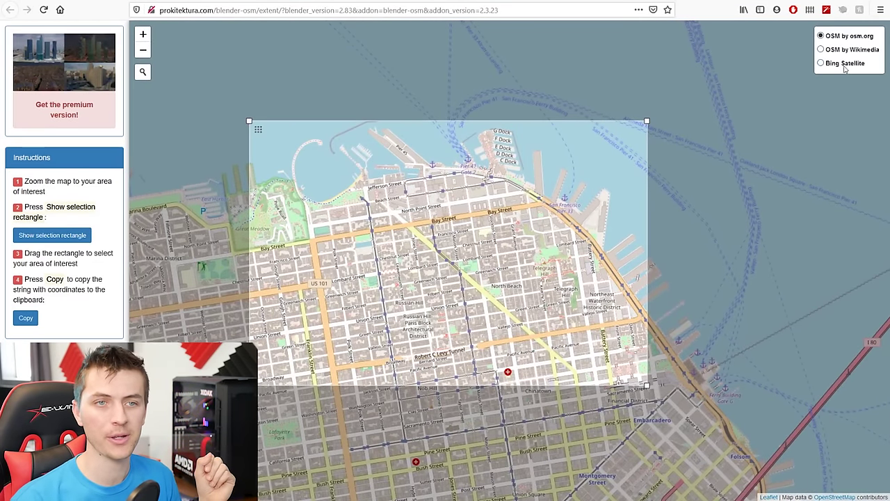
pyautogui.click(843, 63)
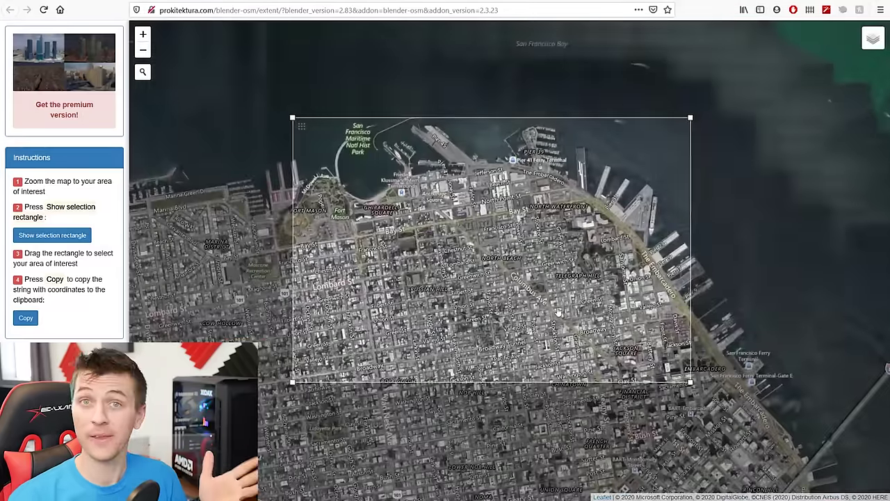
pyautogui.moveTo(558, 312); pyautogui.dragTo(562, 331)
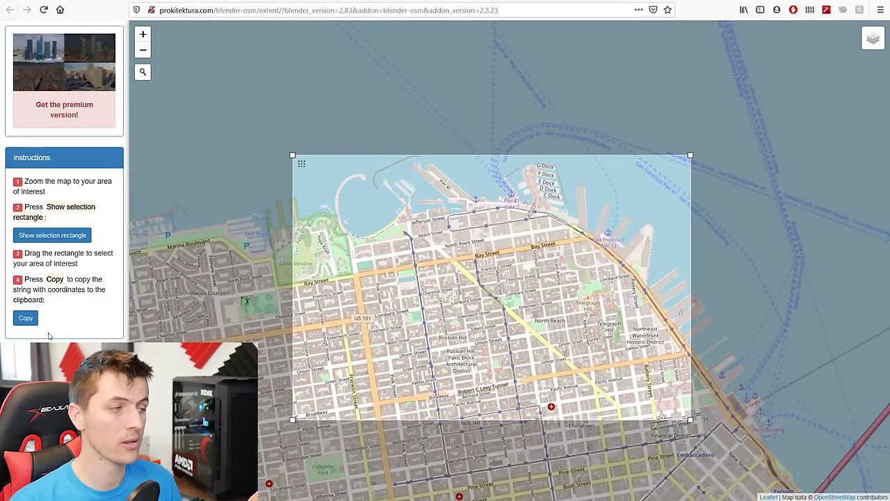
# Copy the selected area's coordinates from the web map and paste them as the import extent in Blender.
pyautogui.click(33, 320)
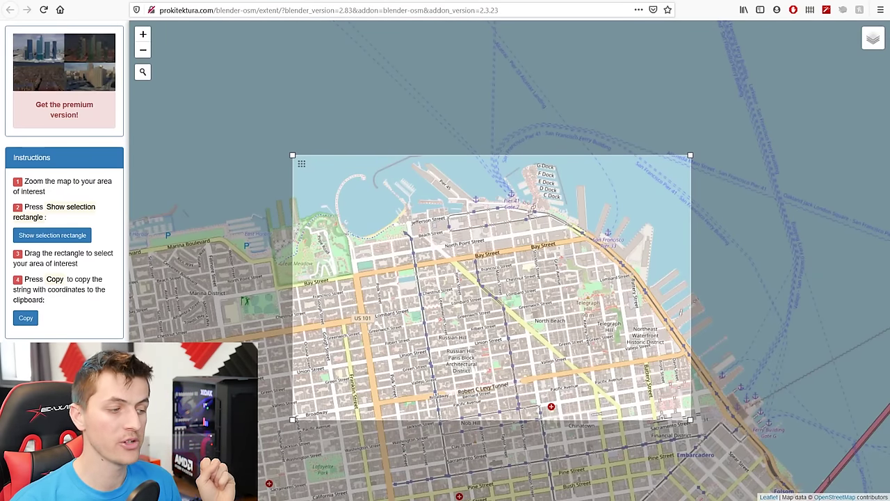
pyautogui.hotkey('alt', 'Tab')
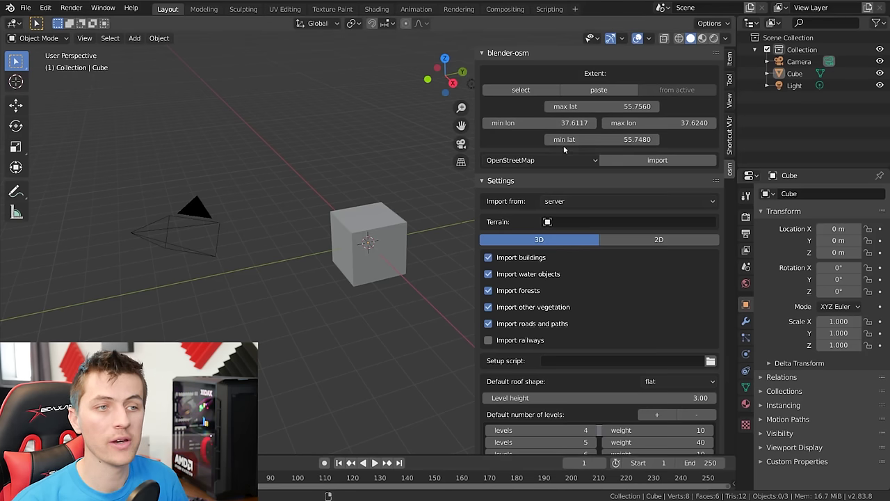
pyautogui.click(597, 92)
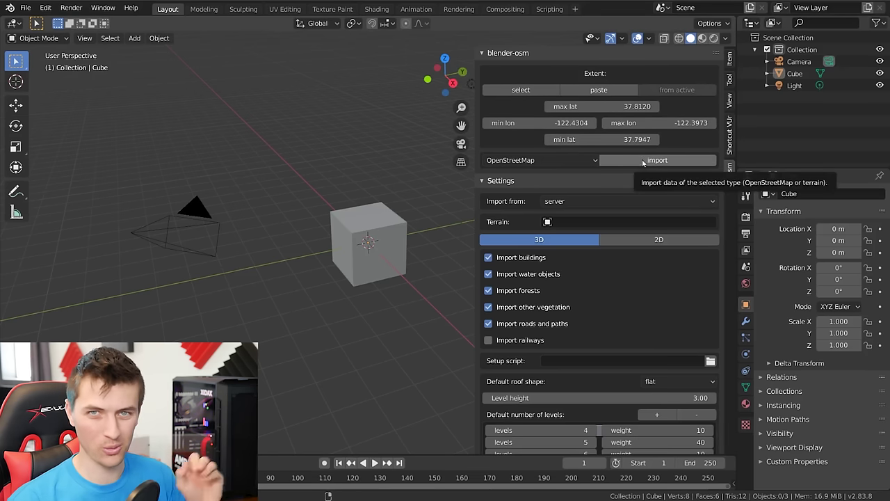
# Set the blender-osm import type to terrain and import the terrain for the pasted San Francisco extent.
pyautogui.click(562, 162)
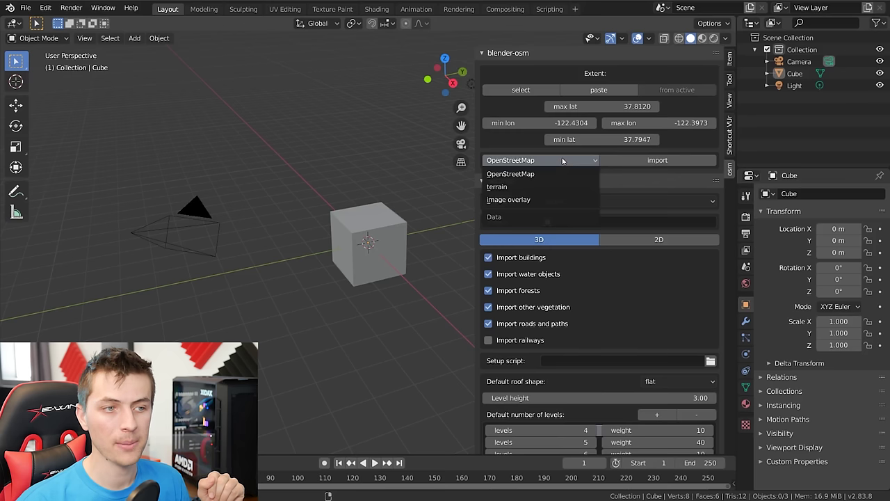
pyautogui.click(497, 187)
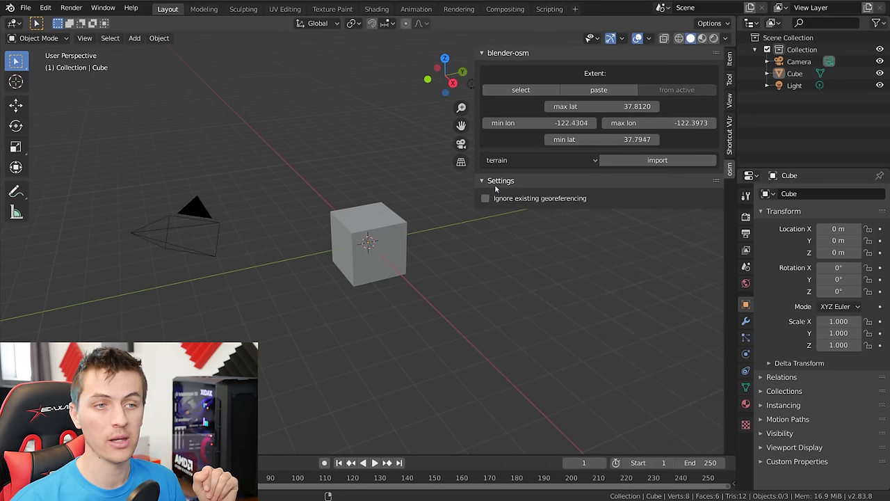
pyautogui.click(672, 162)
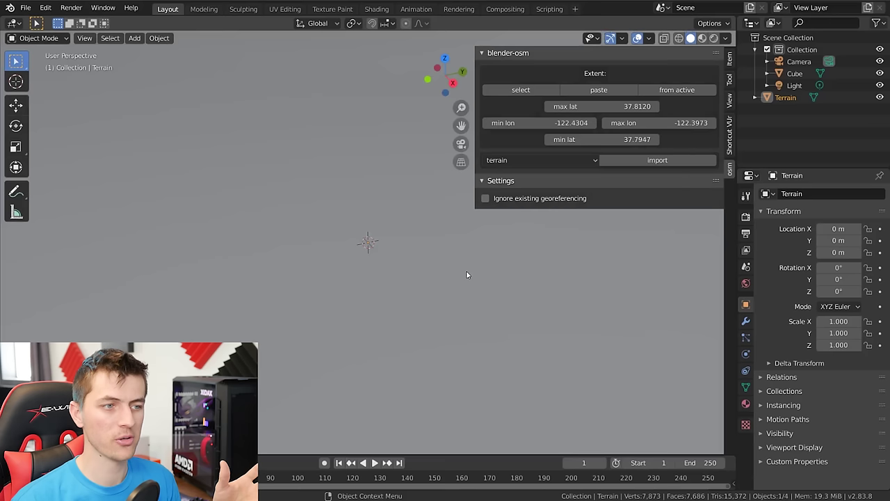
# Set the viewport's clip end distance to 100000 m so the whole terrain can be displayed.
pyautogui.moveTo(387, 206); pyautogui.dragTo(354, 246, button='middle')
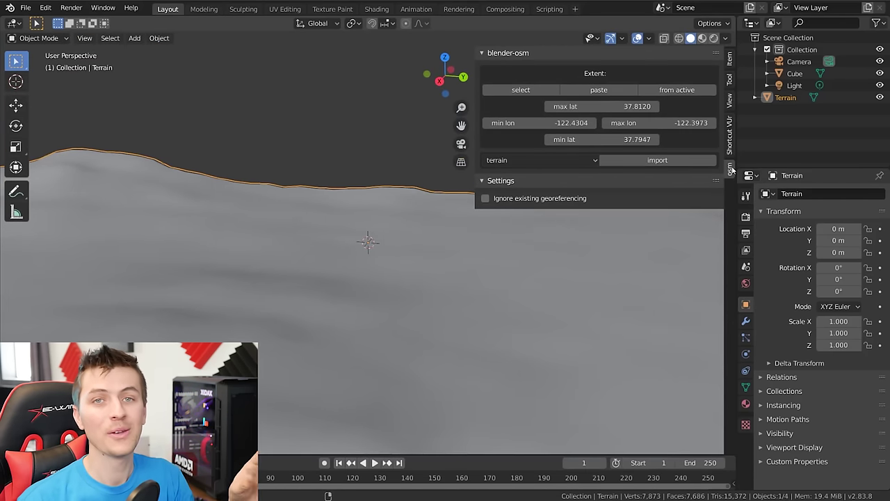
pyautogui.click(730, 101)
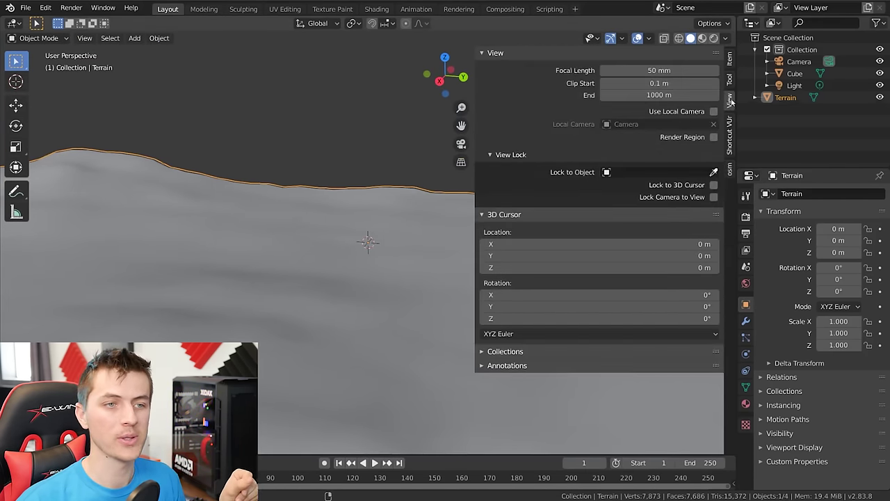
pyautogui.click(612, 95)
pyautogui.click(612, 95)
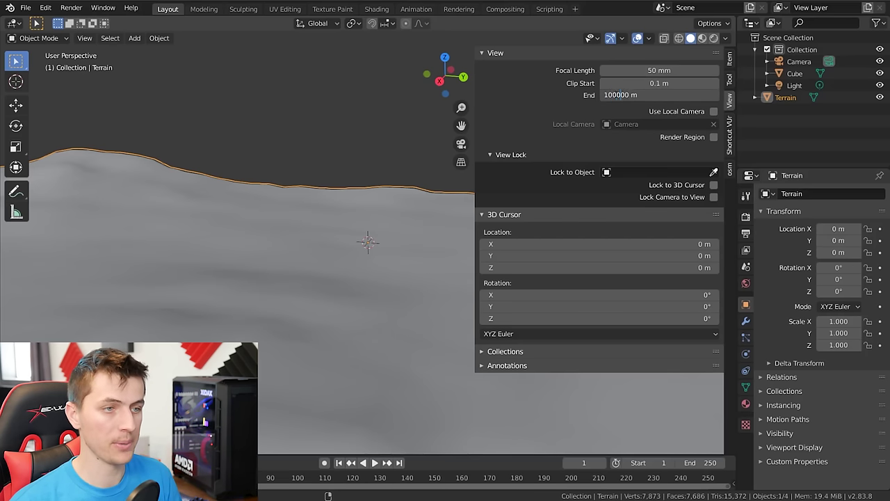
pyautogui.write('00')
pyautogui.press('Return')
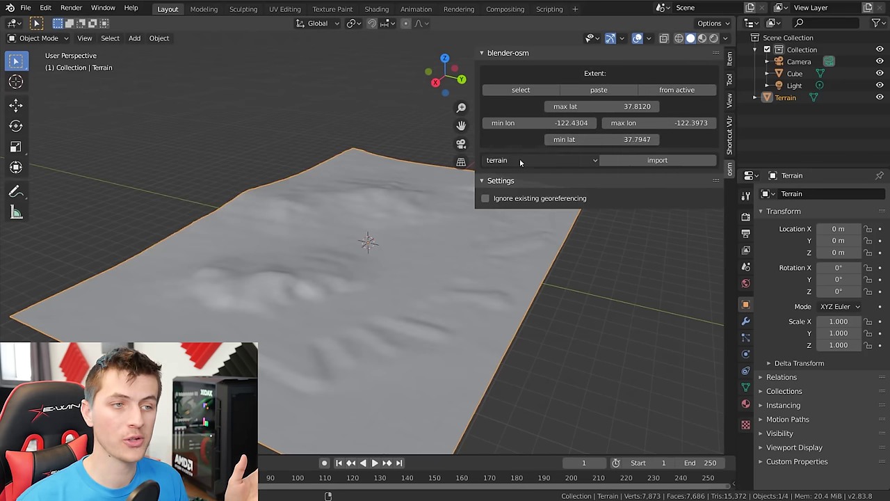
# Import the Mapbox Satellite image overlay onto the Terrain object, checking the Mapbox access token field in the add-on's preferences.
pyautogui.click(519, 160)
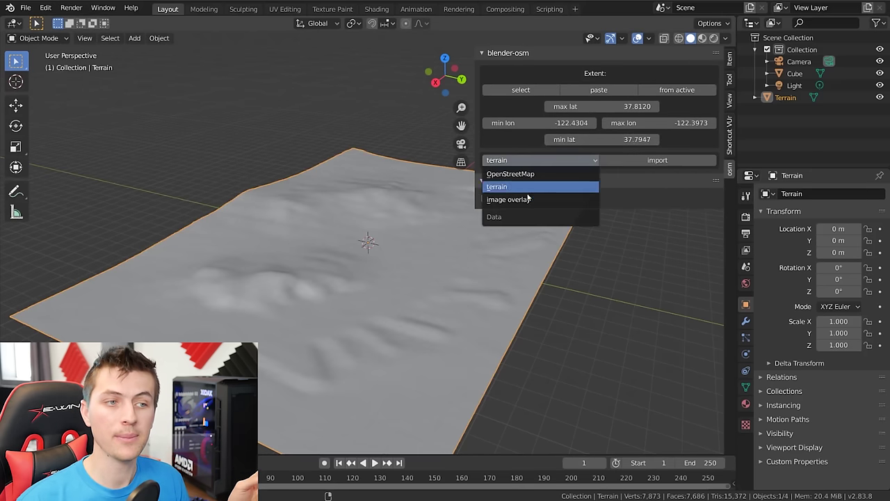
pyautogui.click(526, 199)
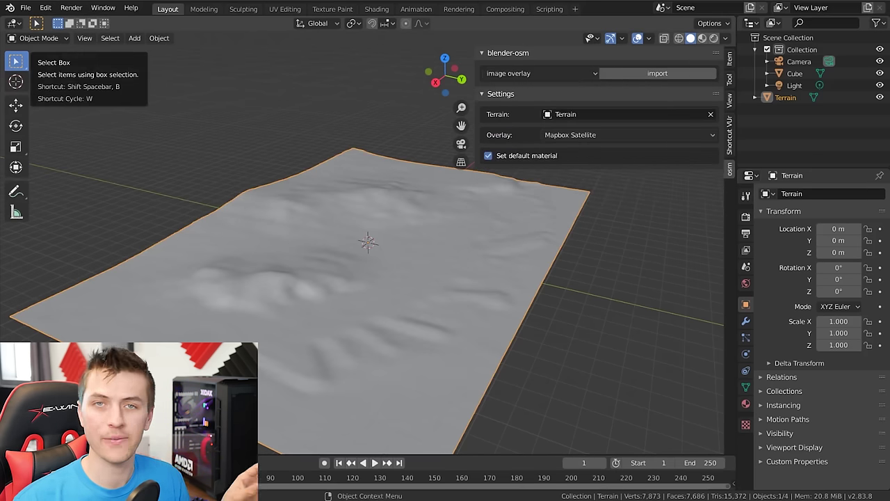
pyautogui.moveTo(0, 132); pyautogui.dragTo(327, 40)
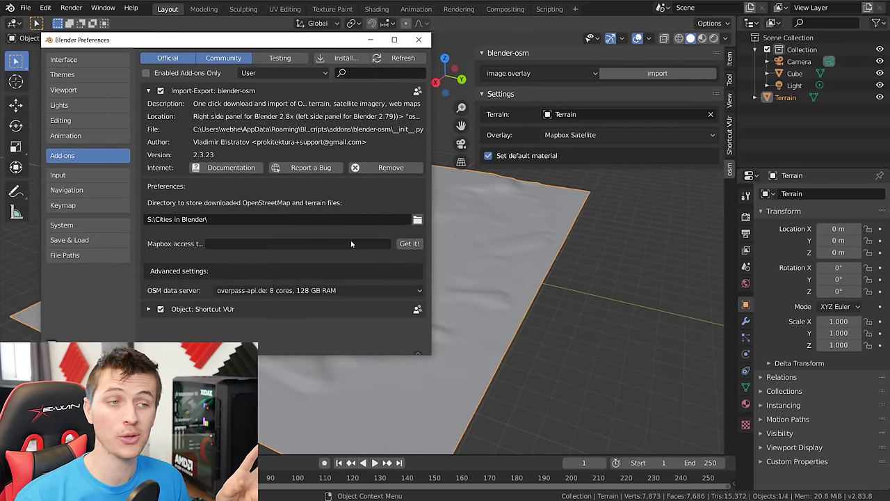
pyautogui.moveTo(278, 39); pyautogui.dragTo(0, 45)
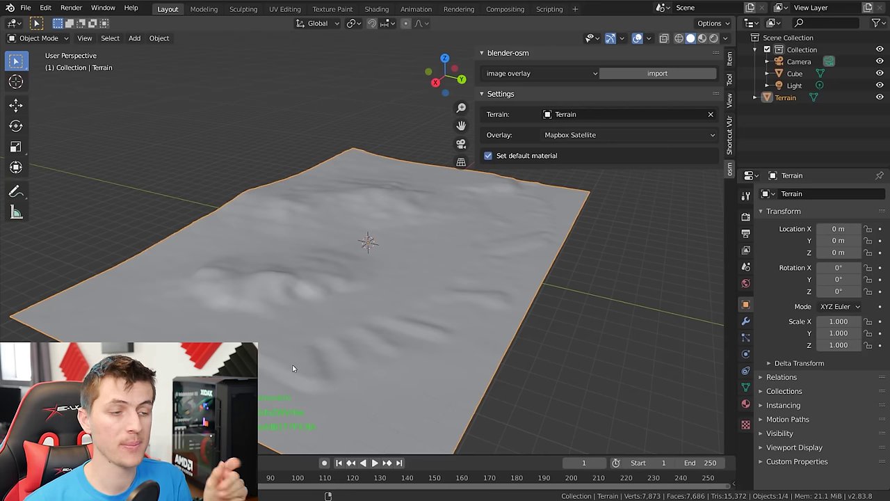
# Display the terrain in Material Preview shading and inspect its satellite texture up close and from afar.
pyautogui.click(703, 40)
pyautogui.scroll(3, 341, 308)
pyautogui.moveTo(340, 308); pyautogui.dragTo(373, 323, button='middle')
pyautogui.scroll(-1, 322, 304)
pyautogui.scroll(1, 369, 335)
pyautogui.scroll(-1, 205, 259)
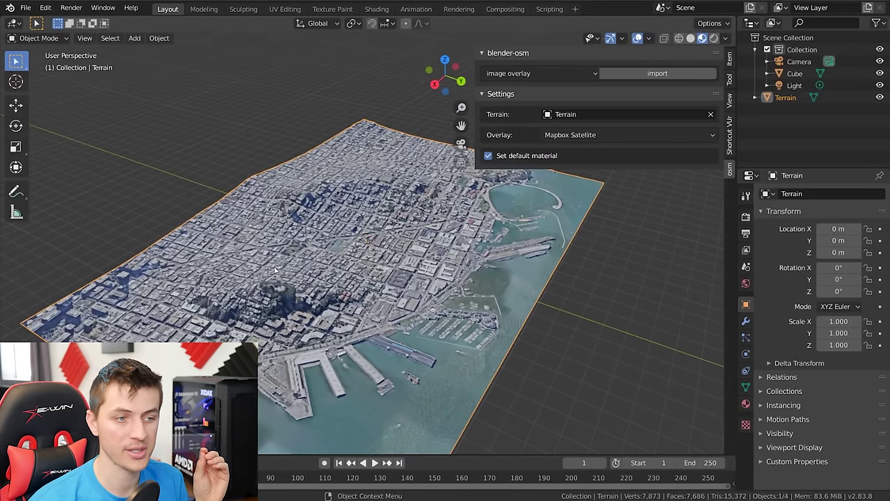
# Split off a UV Editor beside the 3D viewport, show overlay.png in it and start saving the image as a file.
pyautogui.moveTo(4, 19); pyautogui.dragTo(372, 43)
pyautogui.click(12, 25)
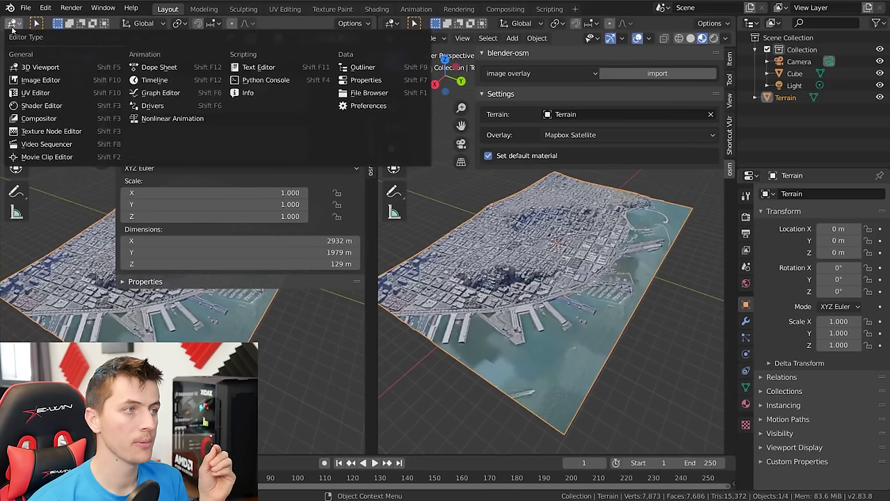
pyautogui.click(53, 92)
pyautogui.click(139, 25)
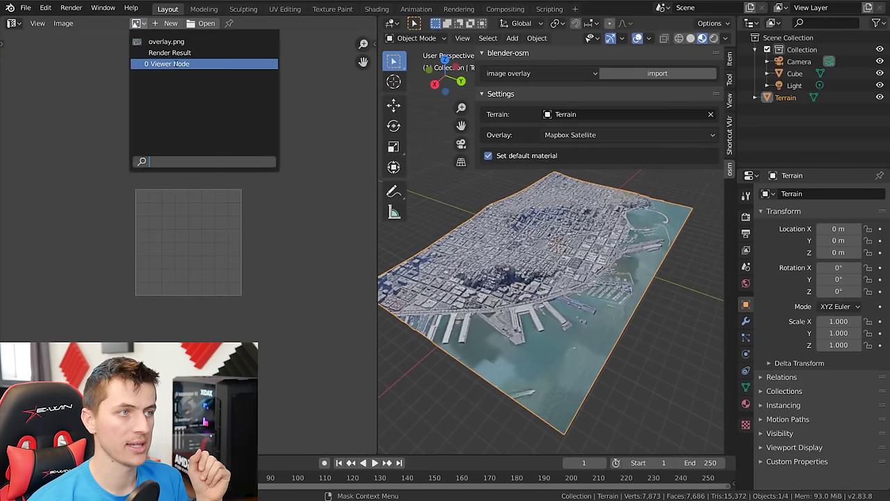
pyautogui.click(169, 40)
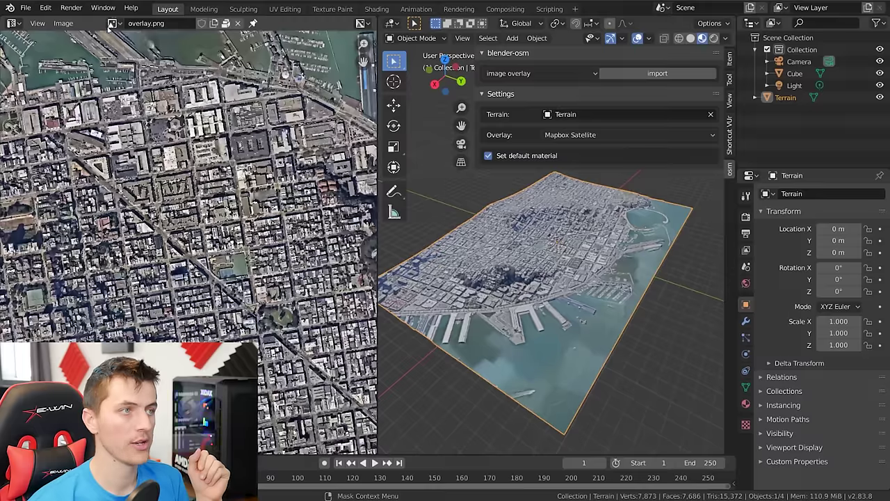
pyautogui.click(63, 23)
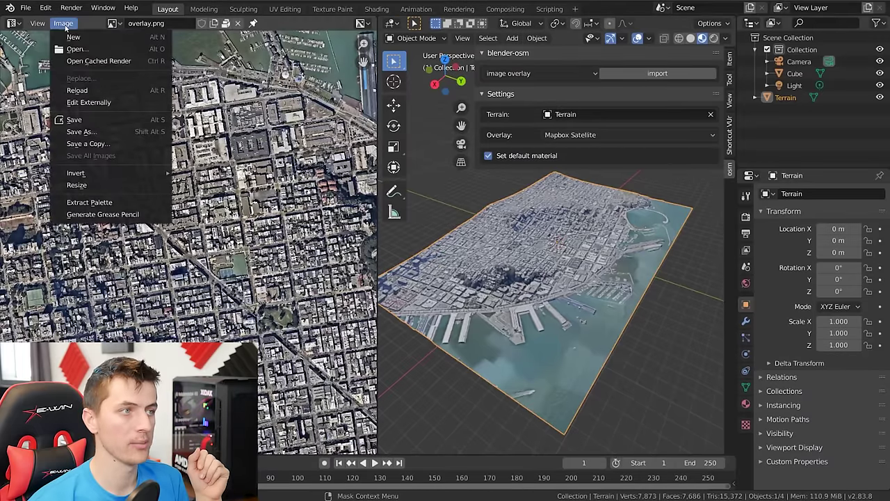
pyautogui.click(90, 131)
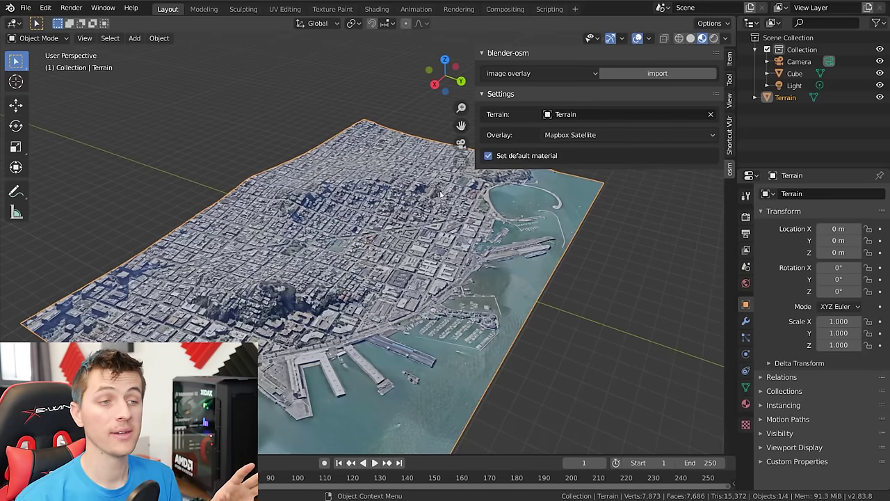
# Set the import type to OpenStreetMap and restrict it to buildings, excluding water objects, forests, other vegetation, roads and paths.
pyautogui.click(533, 75)
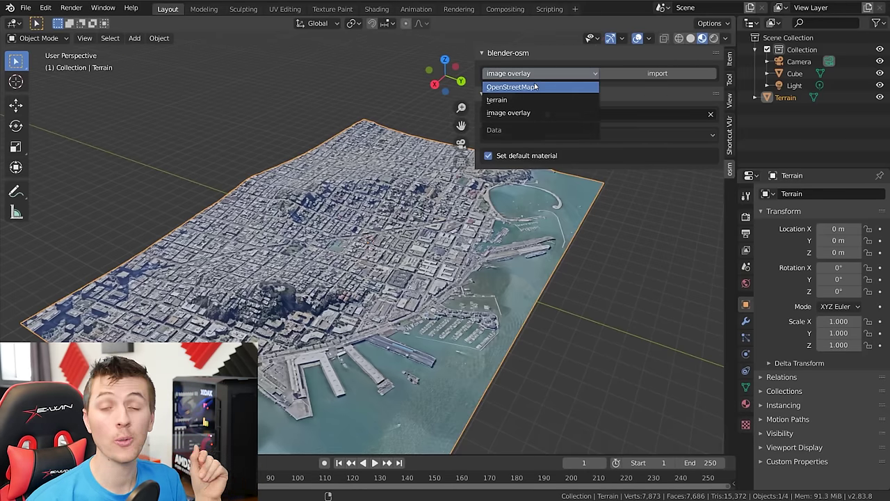
pyautogui.click(535, 87)
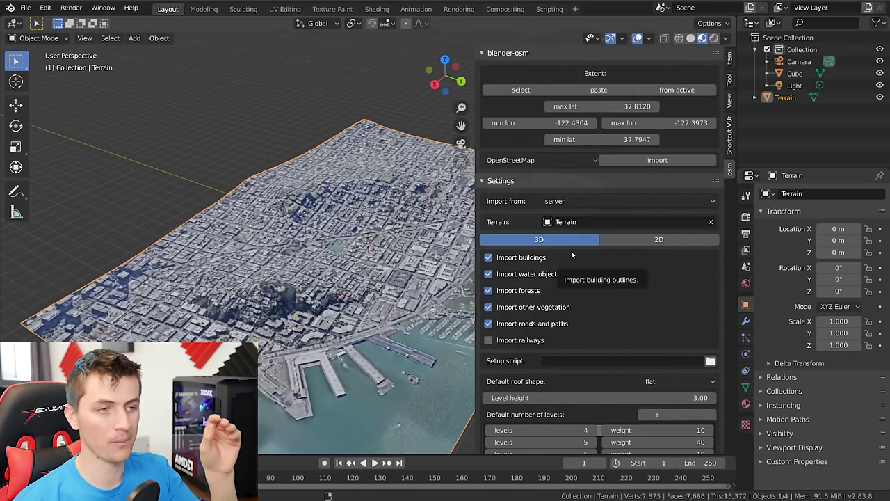
pyautogui.scroll(-1, 556, 212)
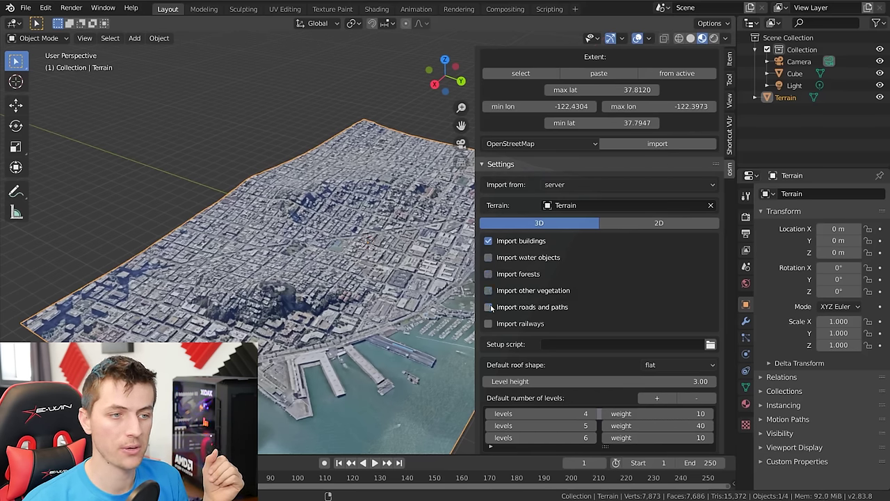
pyautogui.scroll(-3, 536, 300)
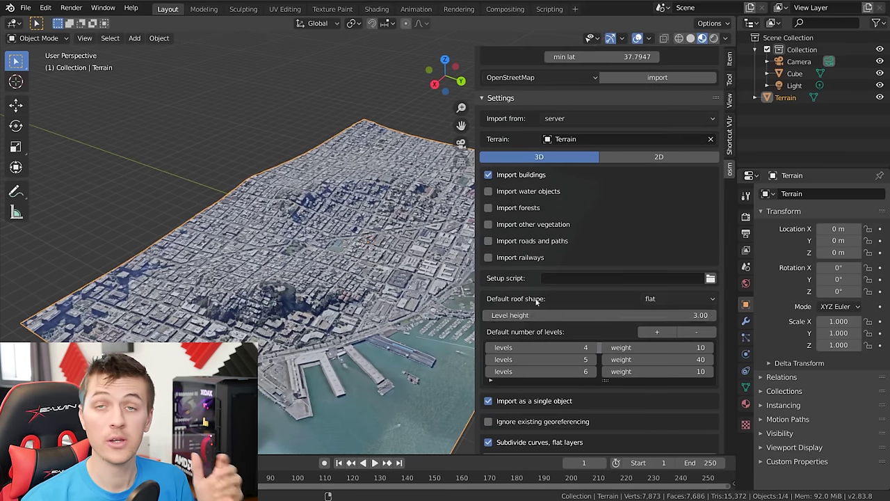
# Review the roof shape and building level settings, keep the flat roof shape, and import the OpenStreetMap buildings onto the terrain.
pyautogui.click(646, 301)
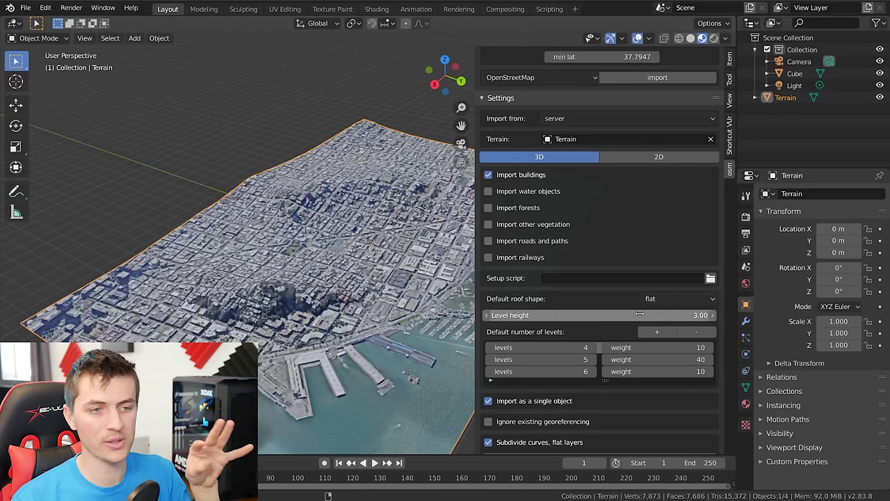
pyautogui.scroll(-1, 612, 303)
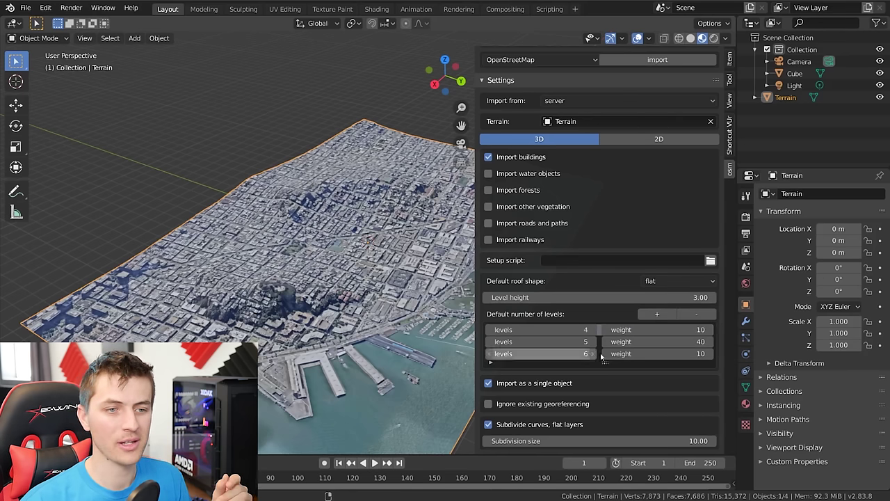
pyautogui.scroll(3, 615, 327)
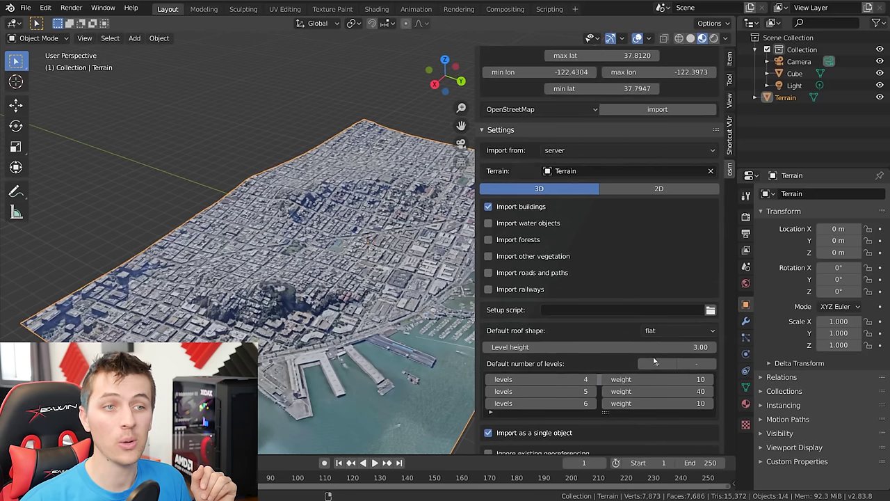
pyautogui.click(672, 147)
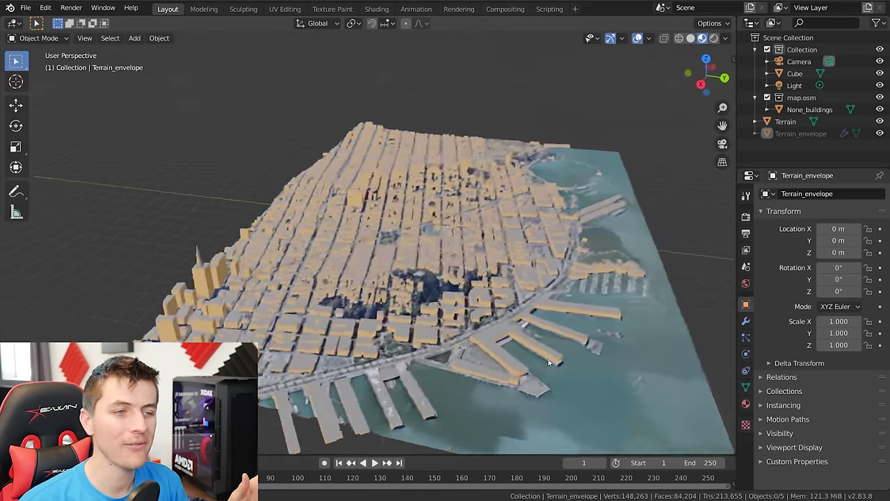
# Examine the imported 3D buildings, downtown towers and waterfront piers on the terrain from several angles and distances.
pyautogui.moveTo(547, 359); pyautogui.dragTo(480, 337, button='middle')
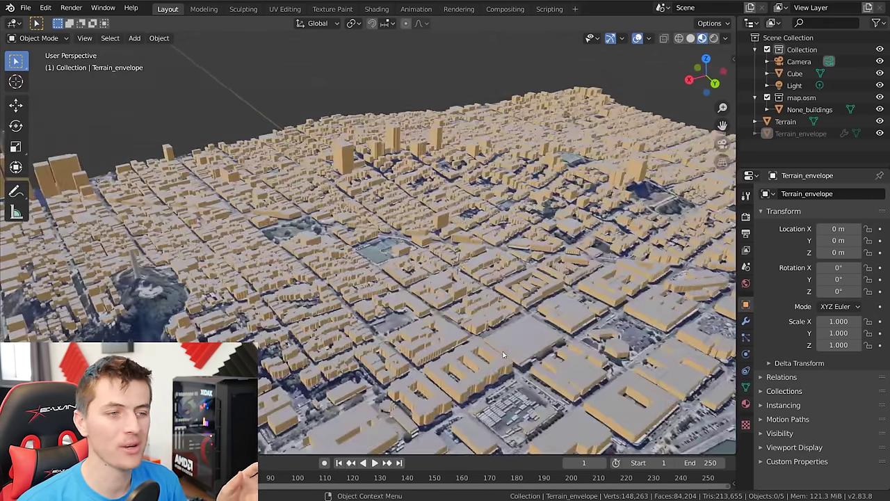
pyautogui.moveTo(285, 351); pyautogui.dragTo(349, 334, button='middle')
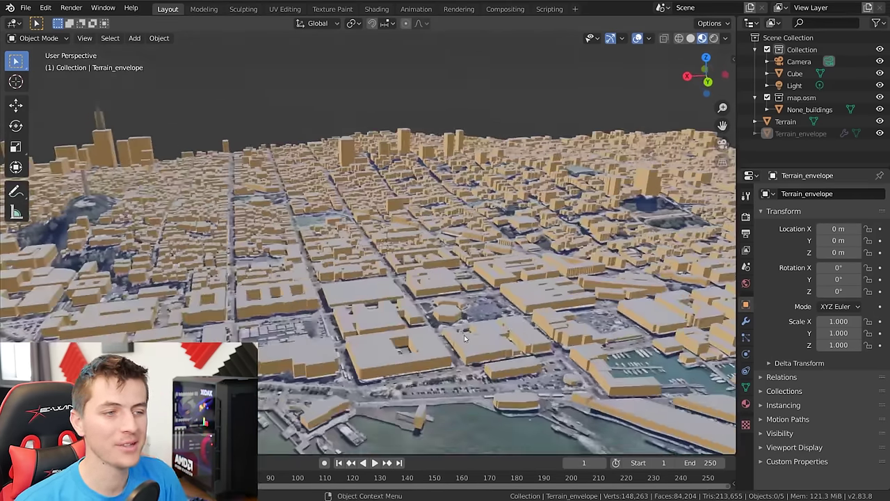
pyautogui.press('a')
pyautogui.hotkey('alt', 'a')
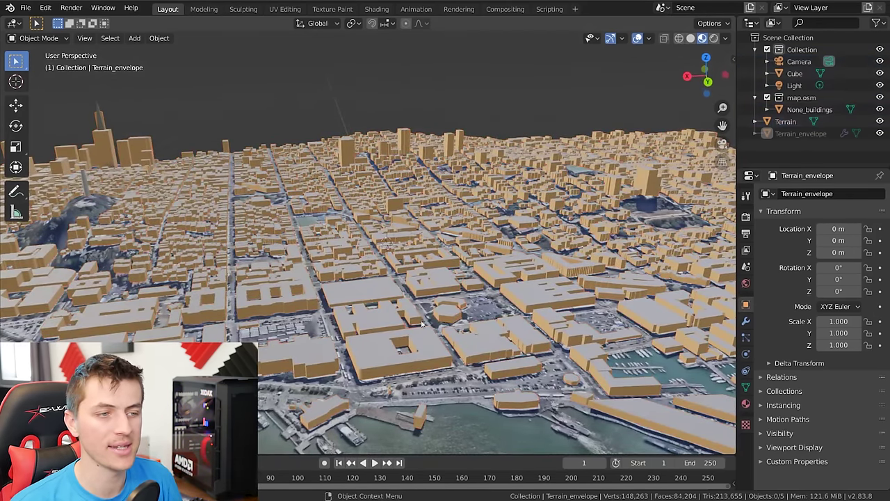
pyautogui.moveTo(290, 326); pyautogui.dragTo(319, 318, button='middle')
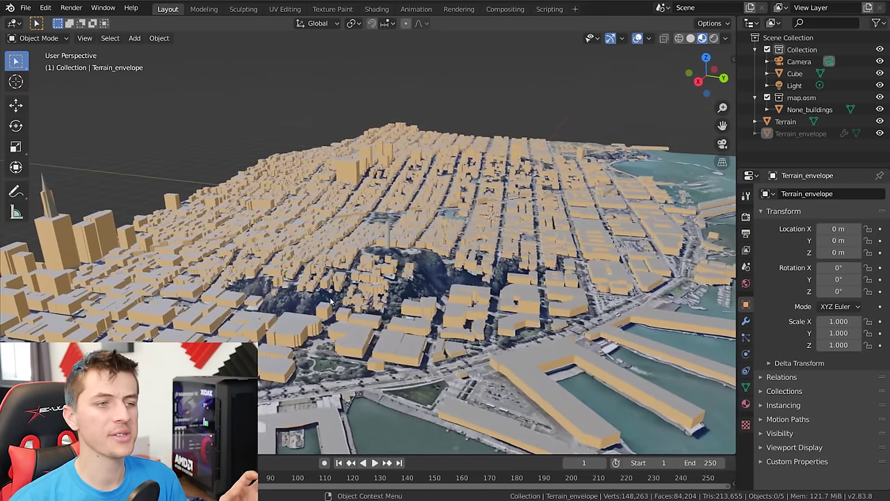
pyautogui.scroll(-2, 331, 301)
pyautogui.moveTo(310, 276); pyautogui.dragTo(299, 303, button='middle')
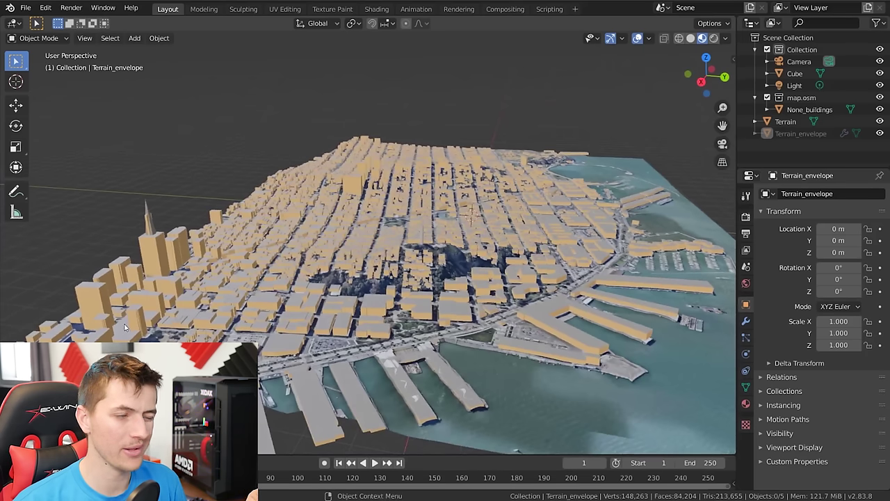
pyautogui.scroll(-2, 201, 289)
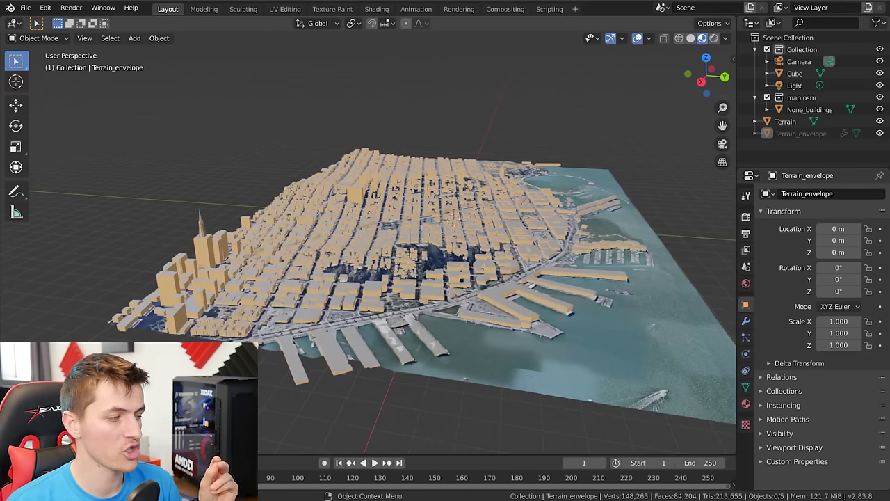
pyautogui.moveTo(371, 347); pyautogui.dragTo(278, 313, button='middle')
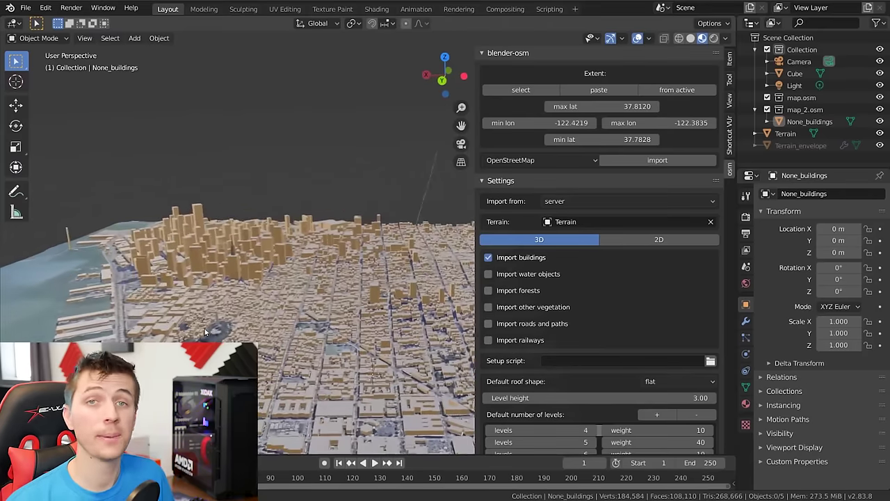
pyautogui.moveTo(205, 331); pyautogui.dragTo(228, 303, button='middle')
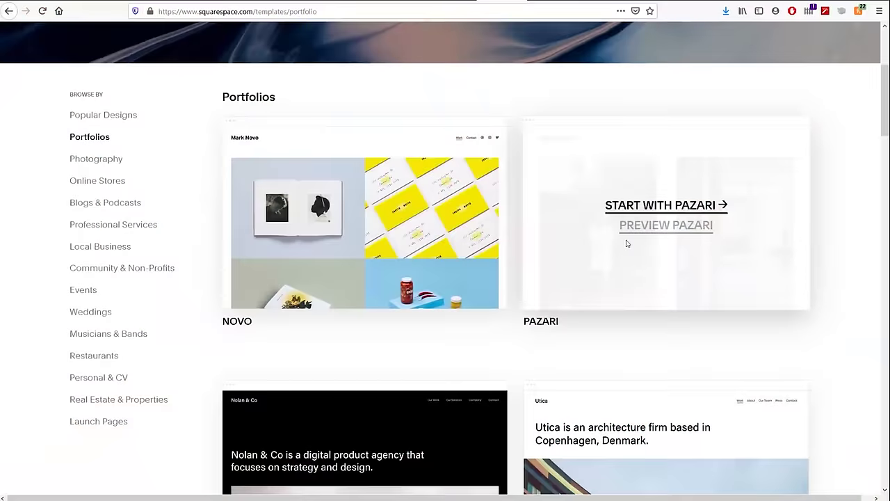
# Switch to the Squarespace website in the browser and browse its portfolio templates.
pyautogui.scroll(-3, 647, 252)
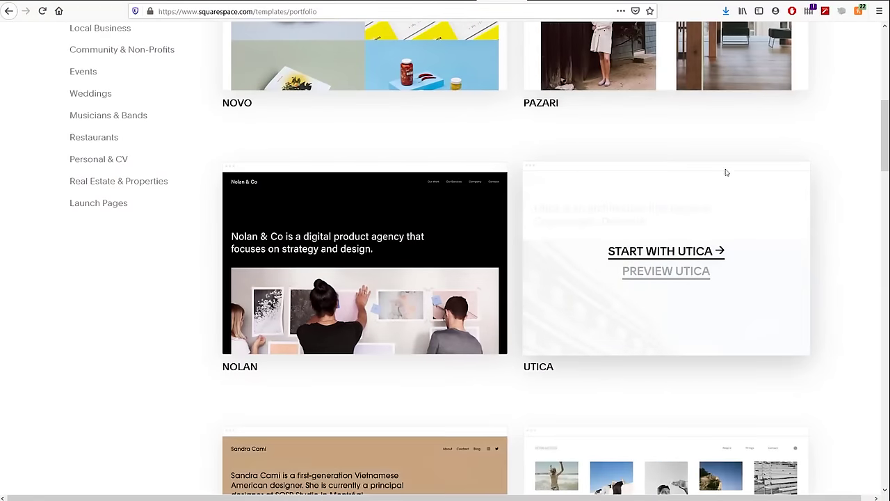
pyautogui.scroll(-2, 858, 223)
pyautogui.scroll(-3, 859, 232)
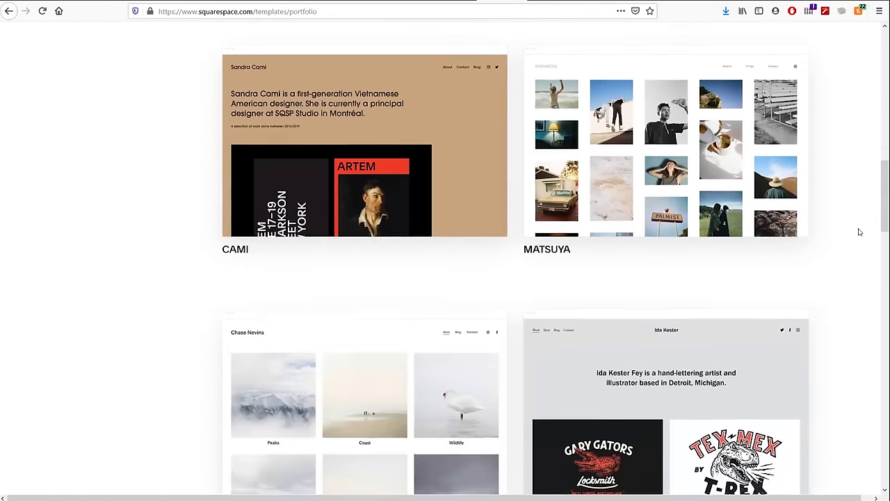
pyautogui.scroll(-3, 859, 232)
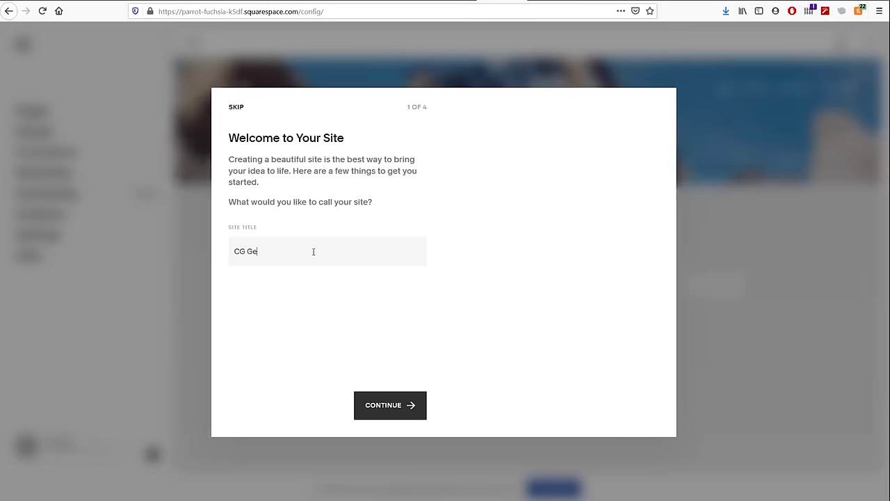
# Enter CG Geek as the site title of the new Squarespace site.
pyautogui.write('ek')
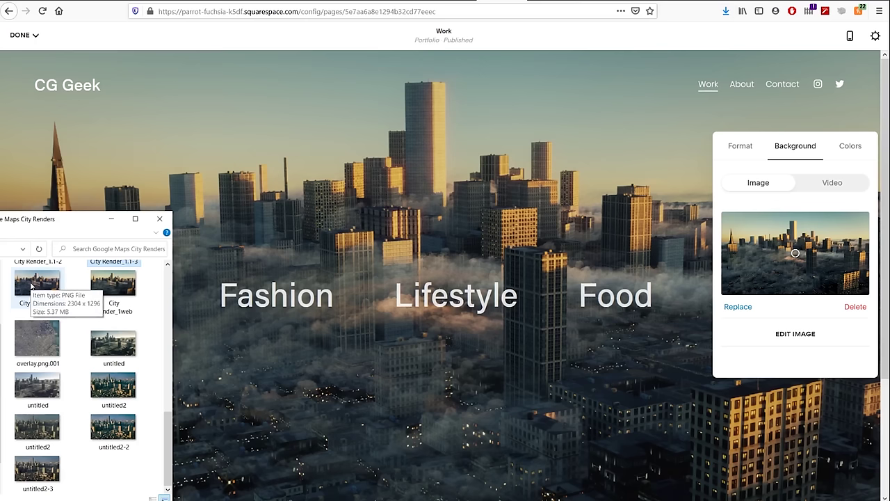
pyautogui.moveTo(31, 285); pyautogui.dragTo(785, 271)
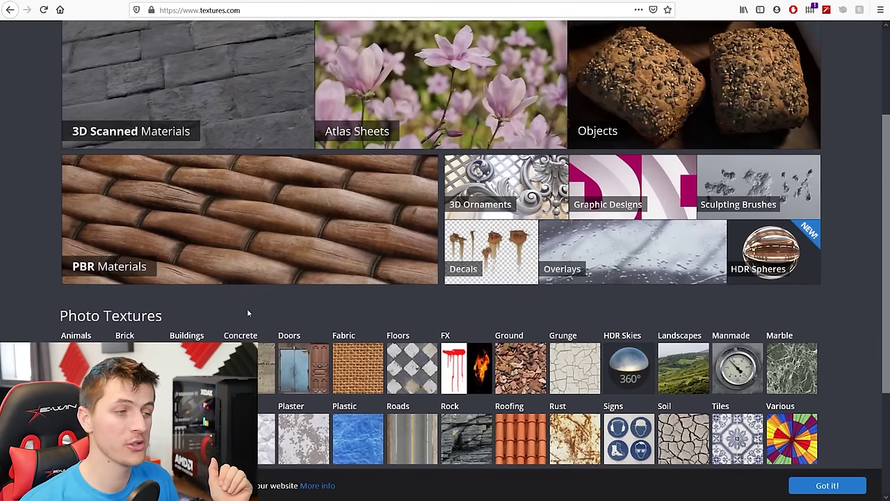
# Browse the residential high-rise facade textures within the Buildings category on textures.com.
pyautogui.click(186, 335)
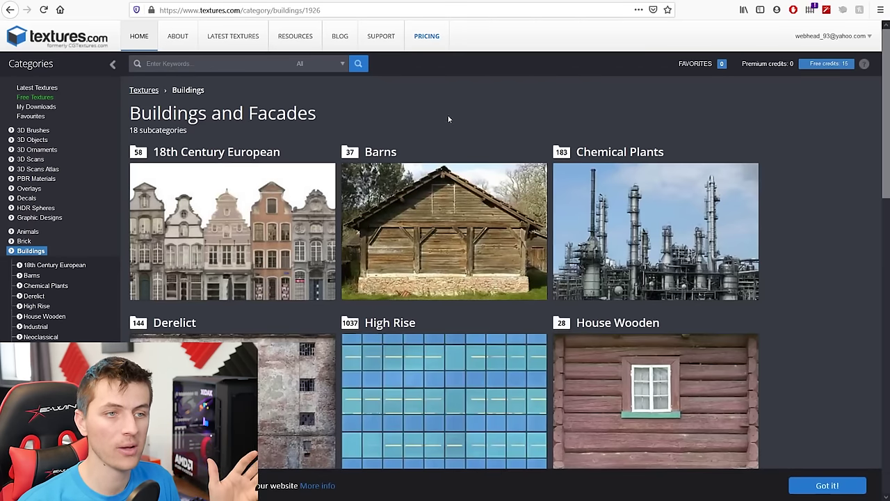
pyautogui.scroll(-2, 498, 274)
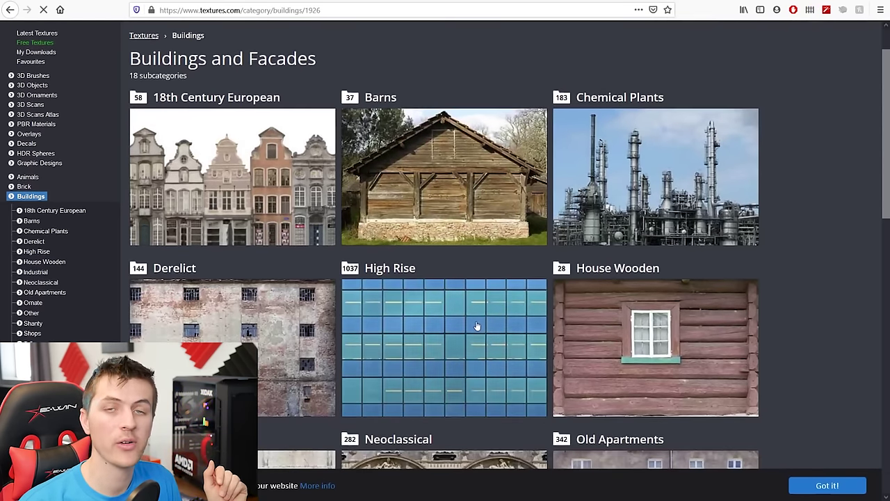
pyautogui.click(477, 326)
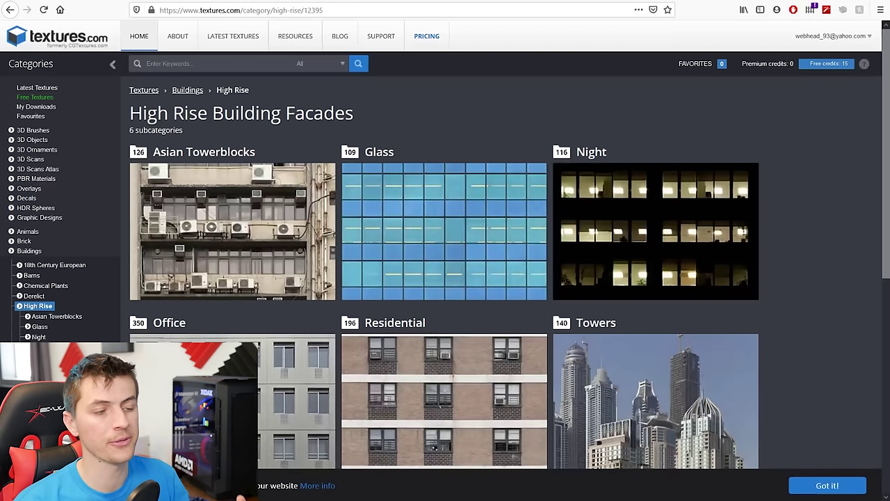
pyautogui.click(260, 451)
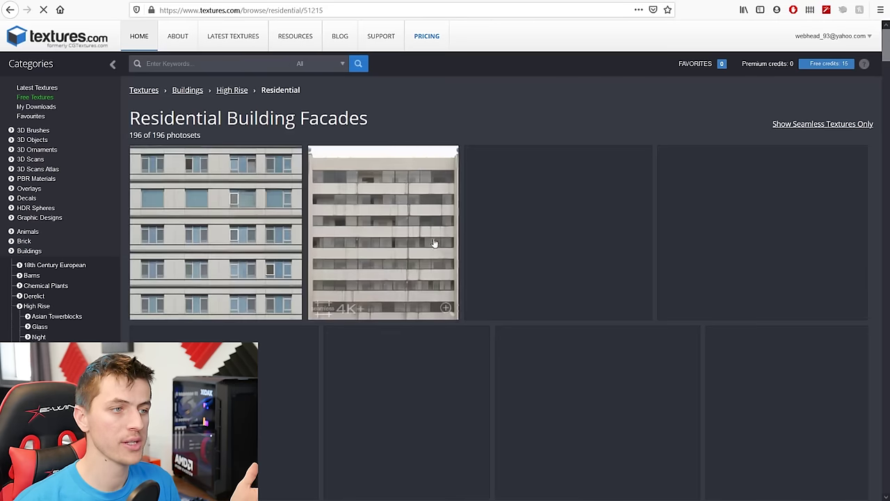
pyautogui.scroll(-5, 445, 264)
pyautogui.scroll(-5, 458, 288)
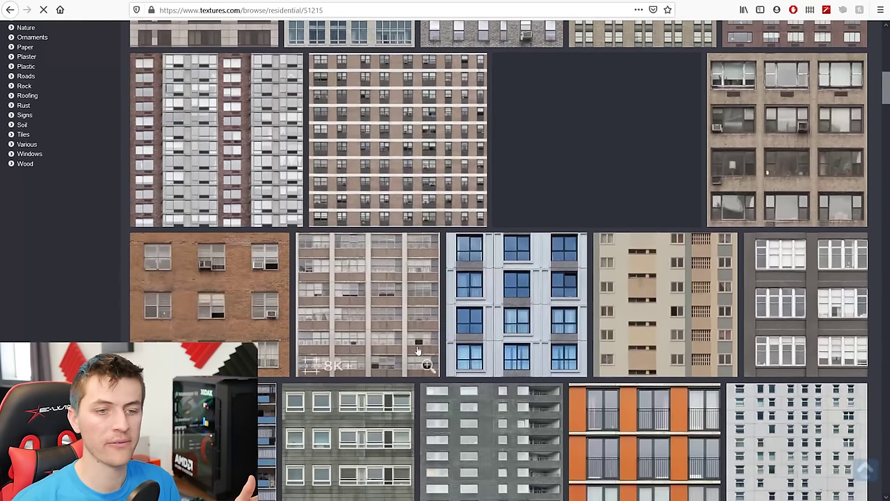
pyautogui.scroll(5, 782, 157)
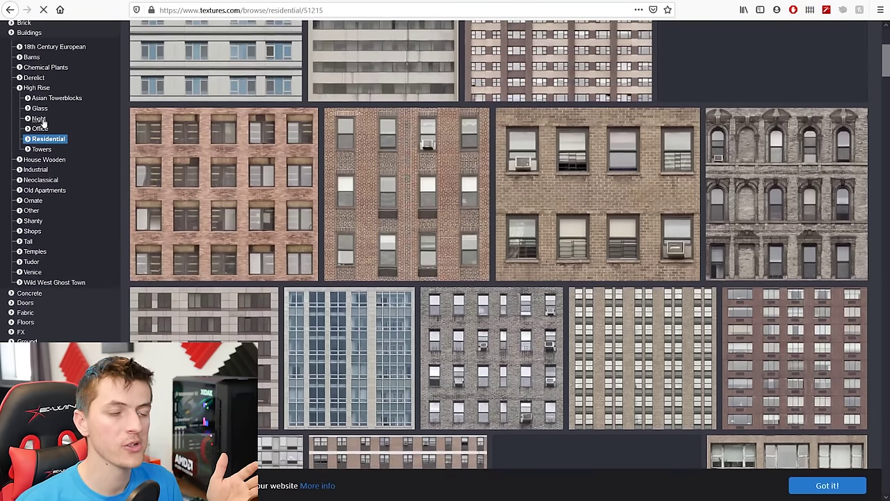
# Look through the night-time high-rise textures for buildings with lit windows.
pyautogui.click(39, 119)
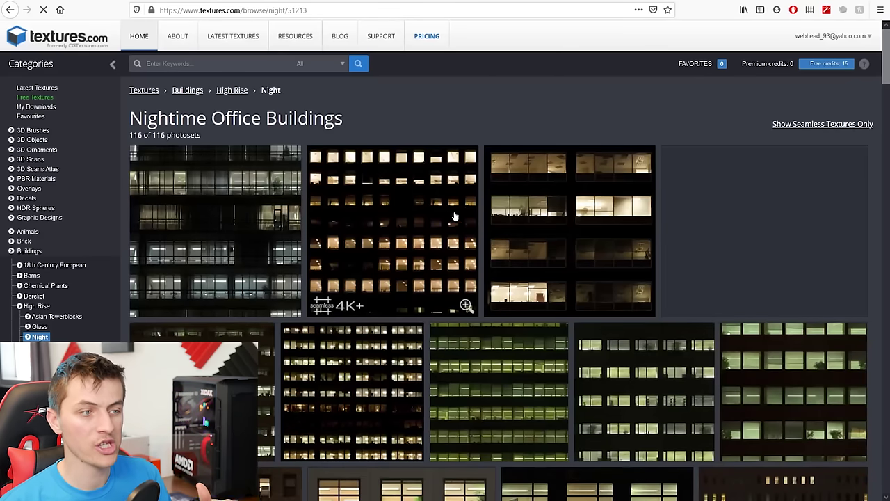
pyautogui.scroll(-10, 501, 262)
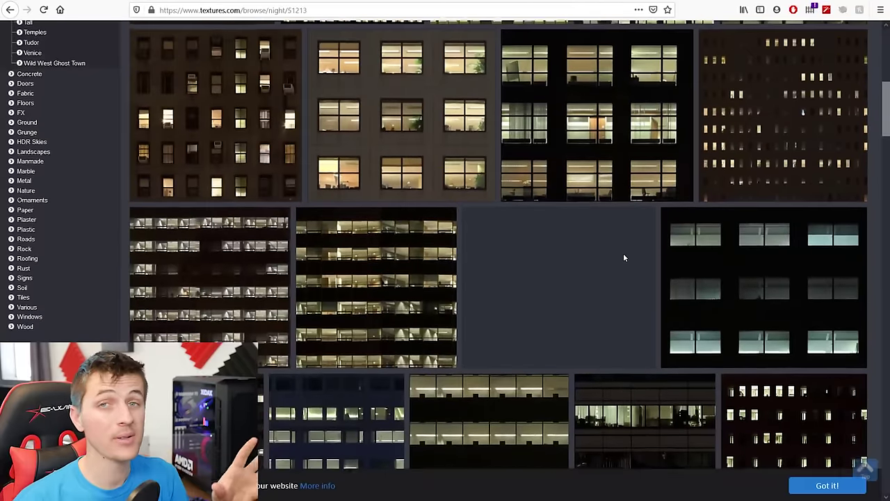
pyautogui.scroll(-10, 606, 249)
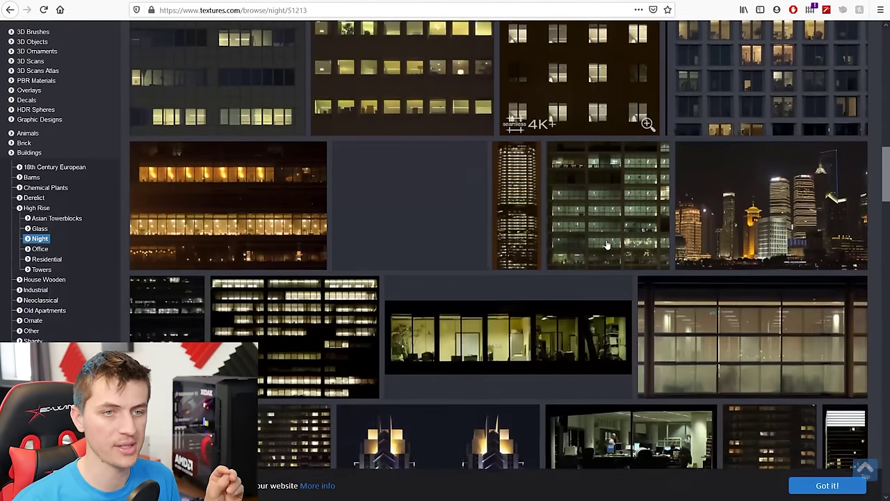
pyautogui.scroll(2, 690, 249)
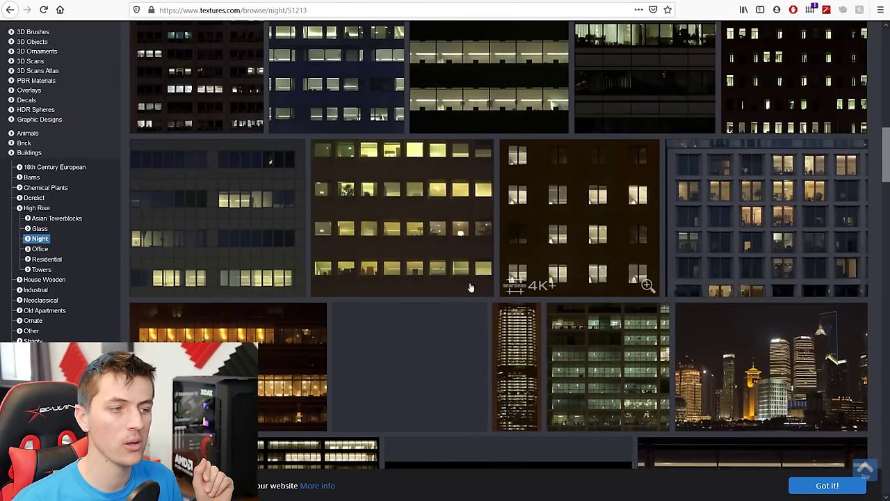
pyautogui.scroll(-3, 574, 300)
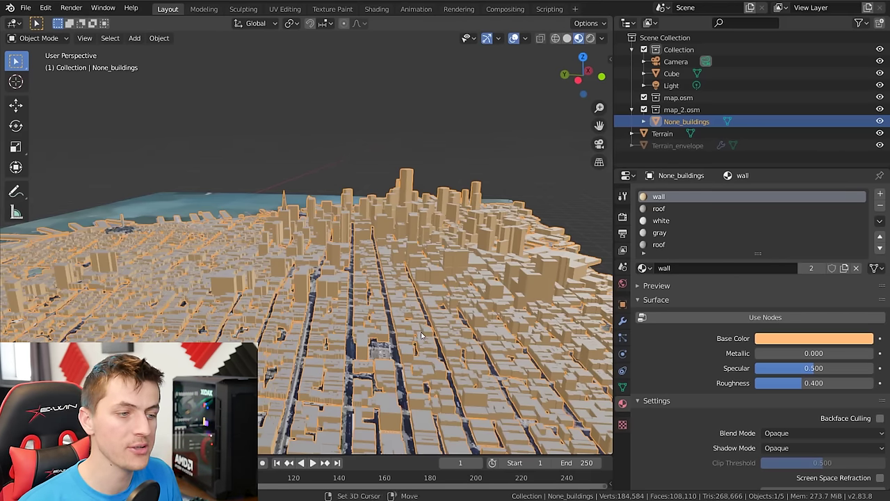
# Switch to Blender and separate all faces using the roof material from the buildings mesh into their own object.
pyautogui.keyDown('shift'); pyautogui.moveTo(421, 336); pyautogui.dragTo(419, 316, button='middle'); pyautogui.keyUp('shift')
pyautogui.scroll(2, 424, 376)
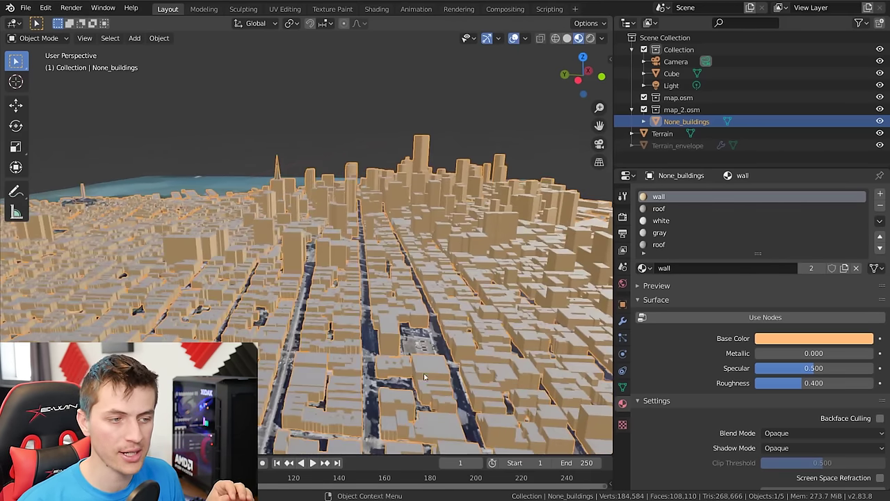
pyautogui.scroll(5, 400, 386)
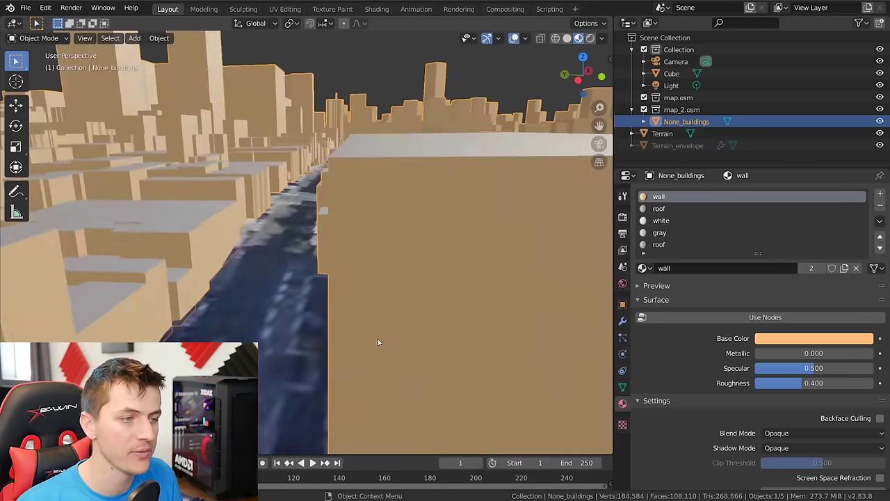
pyautogui.scroll(-4, 393, 378)
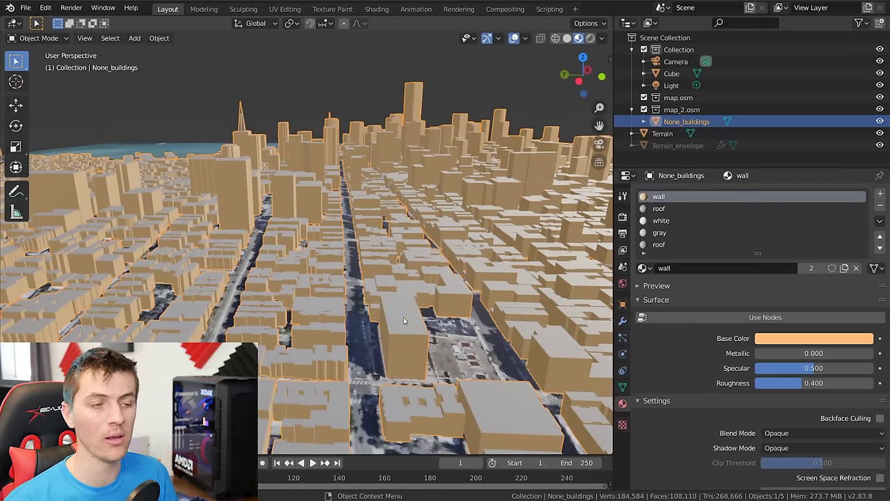
pyautogui.scroll(-2, 403, 317)
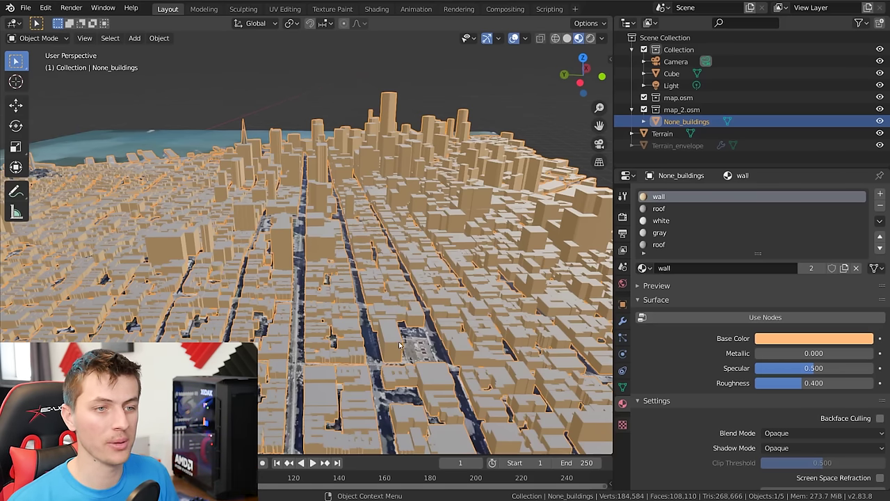
pyautogui.click(666, 209)
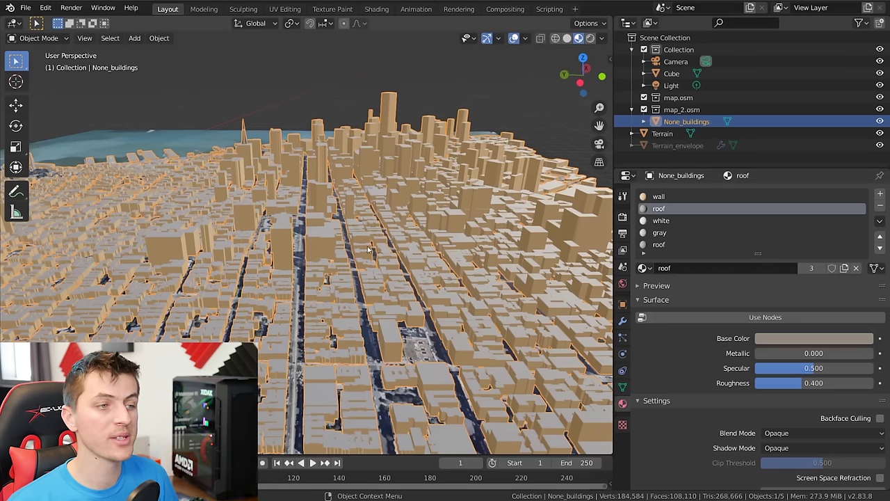
pyautogui.press('Tab')
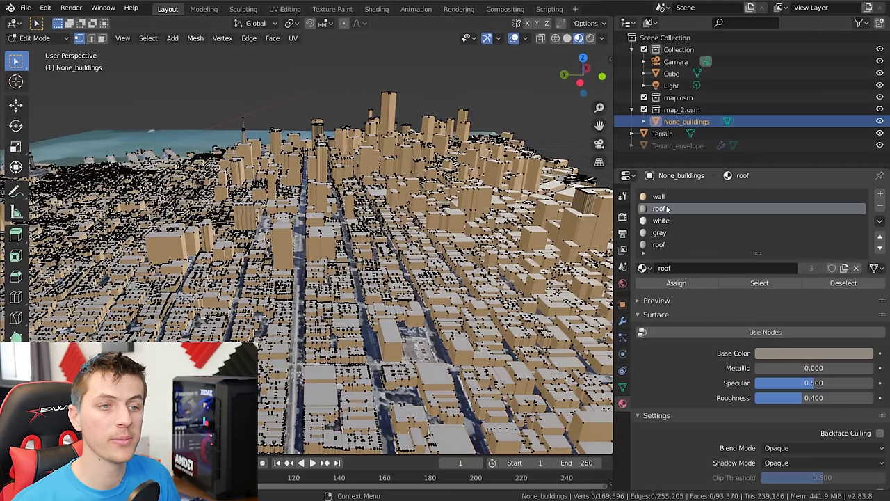
pyautogui.click(759, 283)
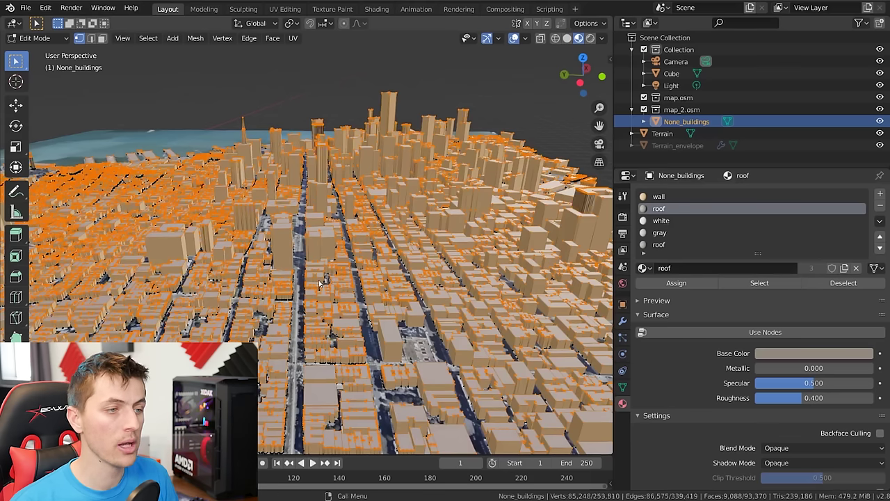
pyautogui.press('p')
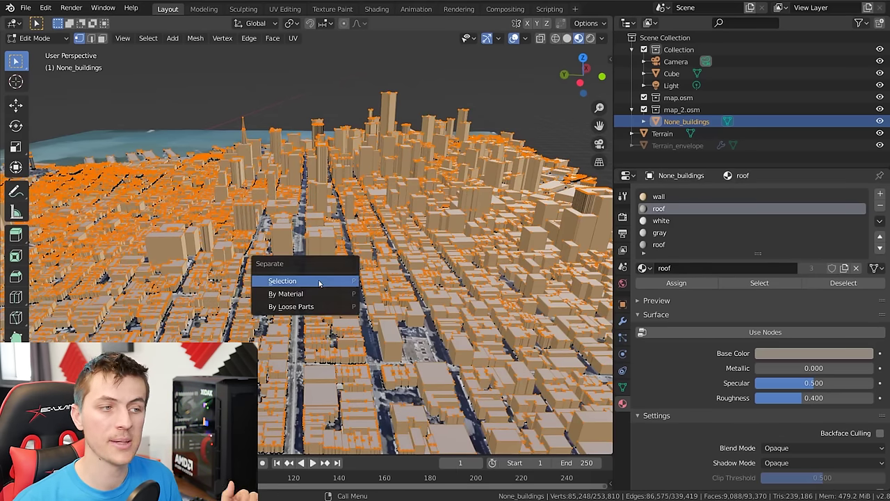
pyautogui.click(319, 280)
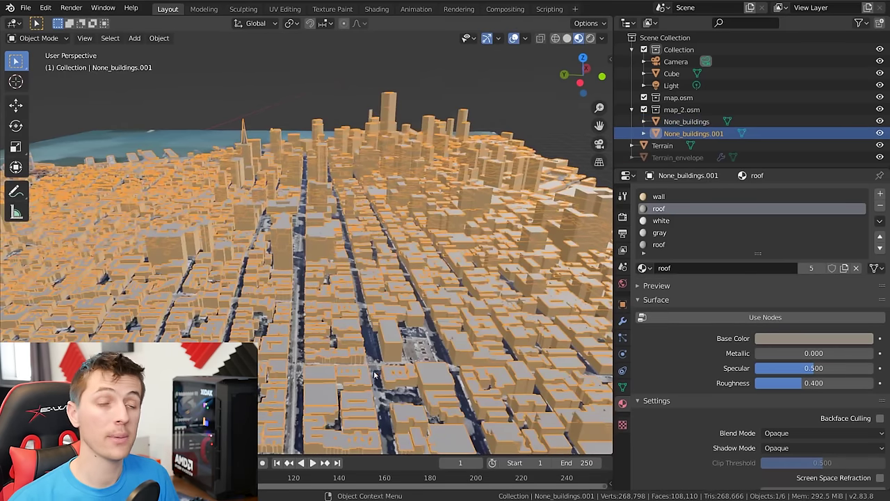
pyautogui.press('g')
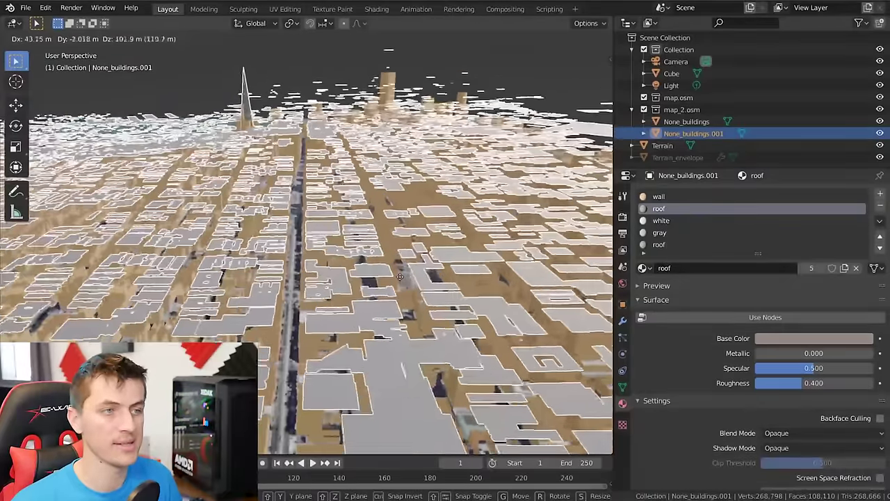
pyautogui.click(390, 294)
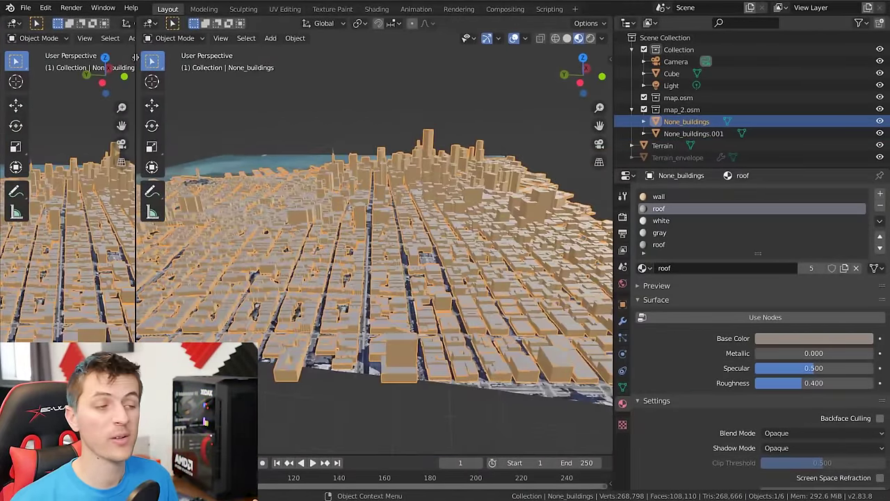
# Split the viewport, turn one half into a Shader Editor with its sidebar hidden, and enable nodes for the buildings' roof material.
pyautogui.moveTo(135, 104); pyautogui.dragTo(325, 105)
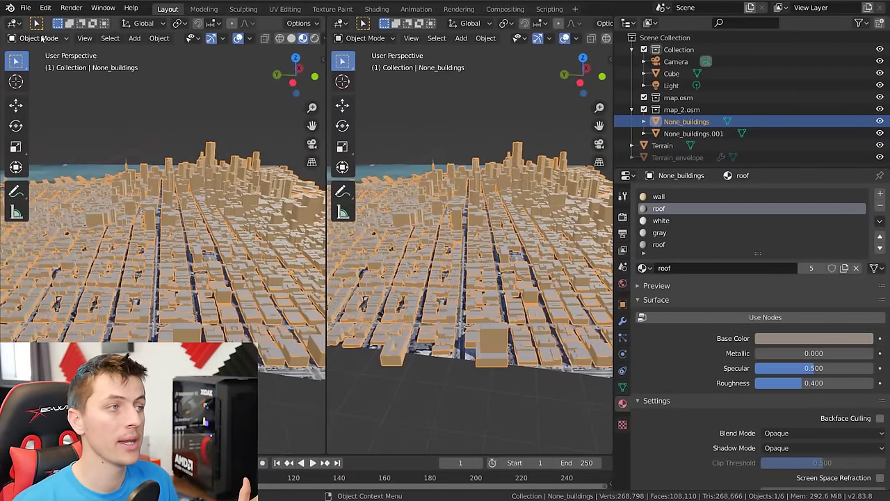
pyautogui.click(9, 27)
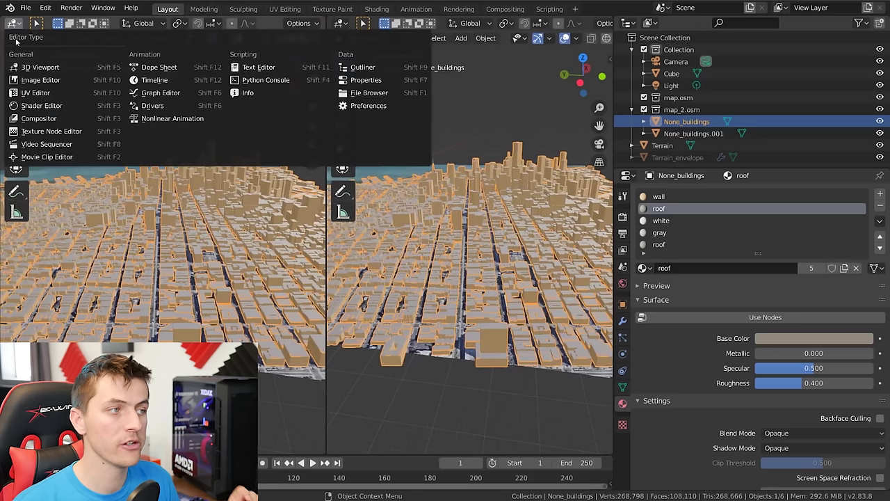
pyautogui.click(52, 93)
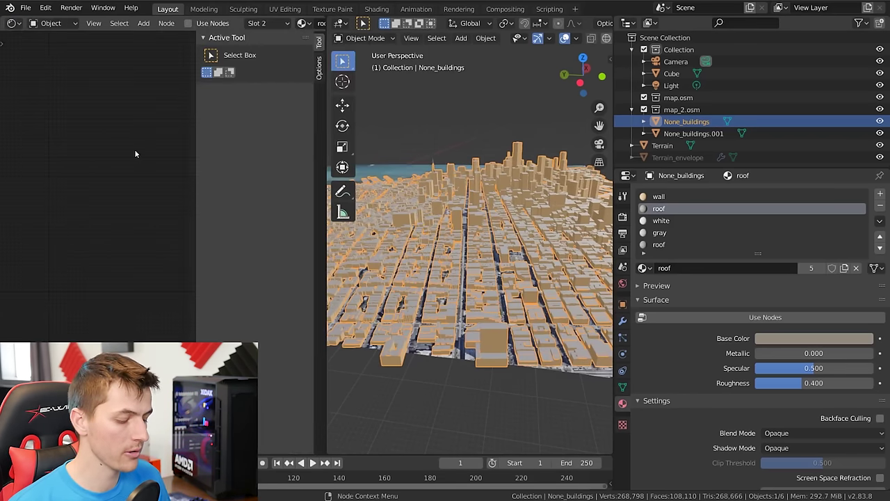
pyautogui.press('n')
pyautogui.click(765, 317)
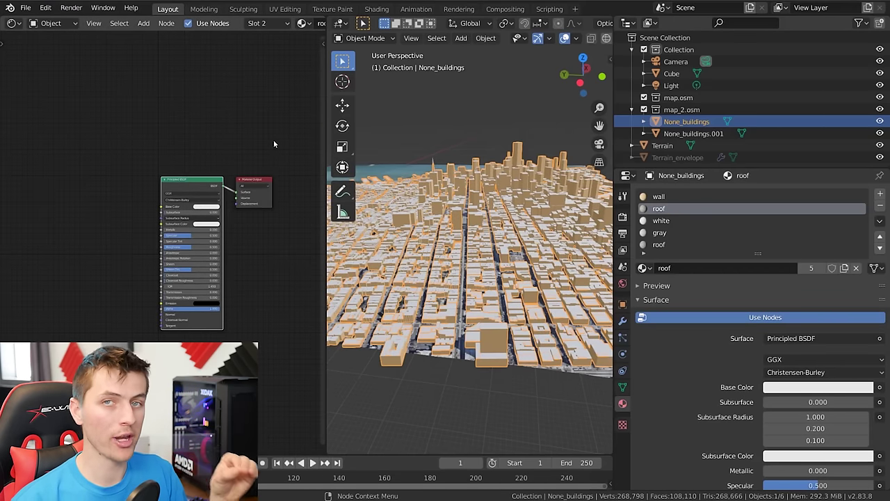
# Search the add-ons for wrangler and enable Node Wrangler in the preferences.
pyautogui.click(55, 7)
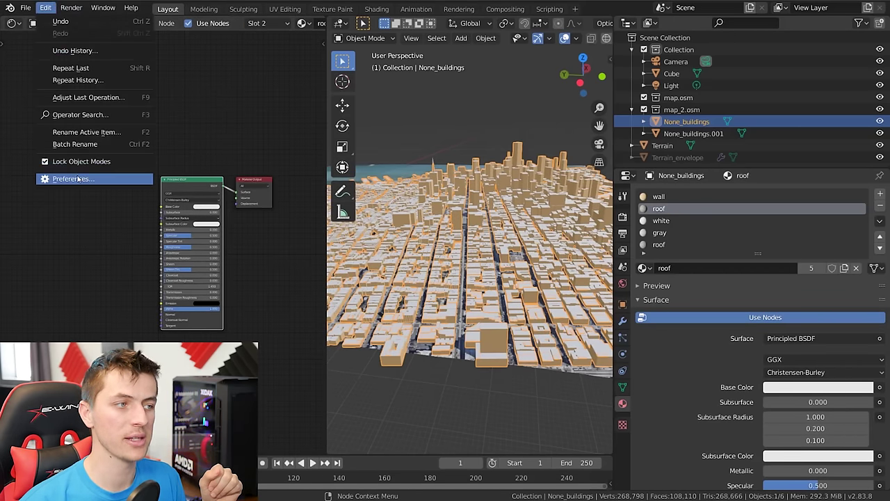
pyautogui.click(63, 178)
pyautogui.moveTo(133, 31); pyautogui.dragTo(139, 31)
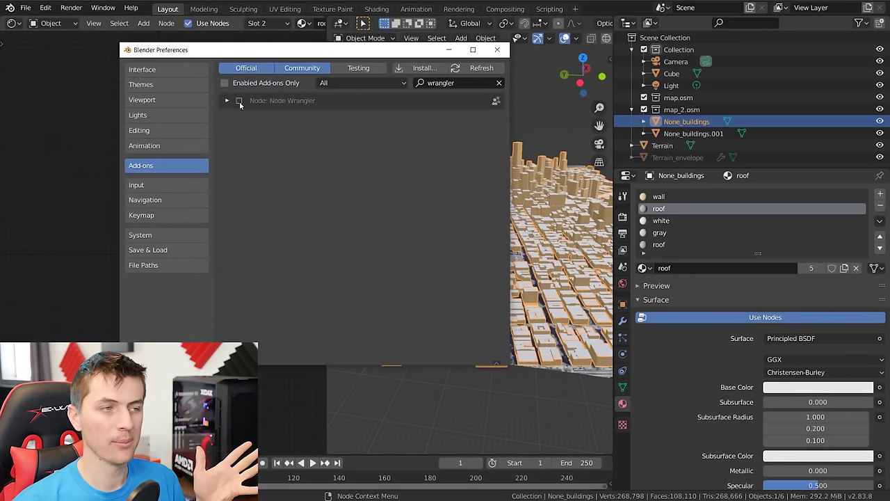
pyautogui.click(498, 50)
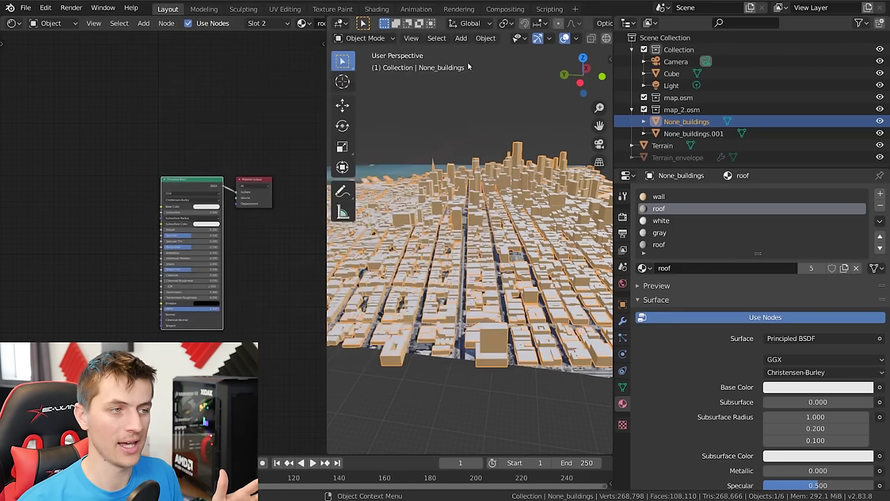
# Add an Image Texture with mapping nodes to the roof material's base color and load the overlay.png satellite image into it.
pyautogui.moveTo(190, 131); pyautogui.dragTo(201, 122, button='middle')
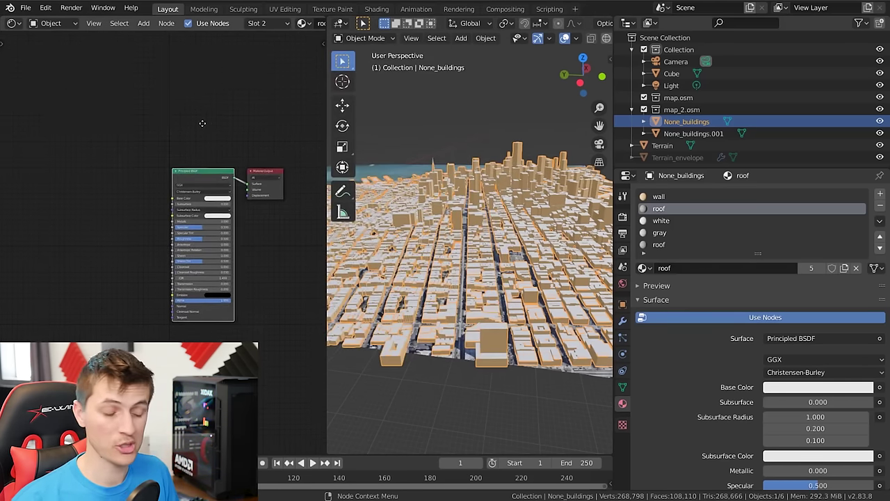
pyautogui.hotkey('ctrl', 't')
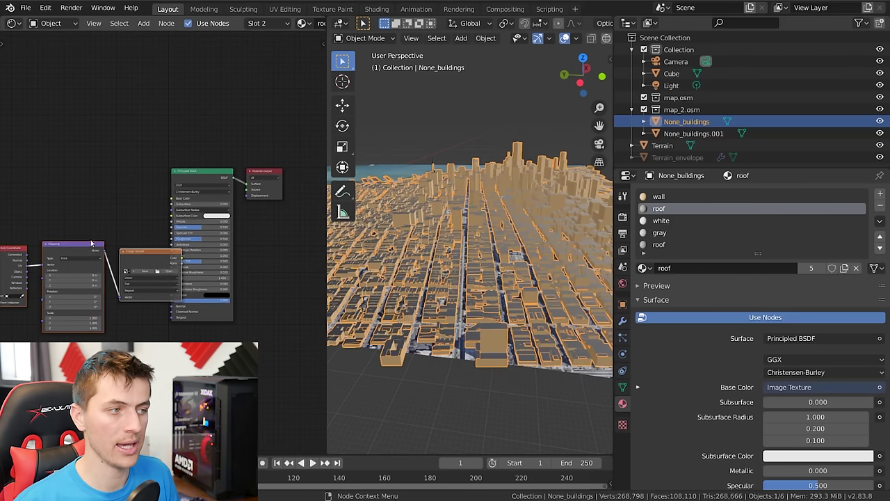
pyautogui.moveTo(148, 257); pyautogui.dragTo(110, 198)
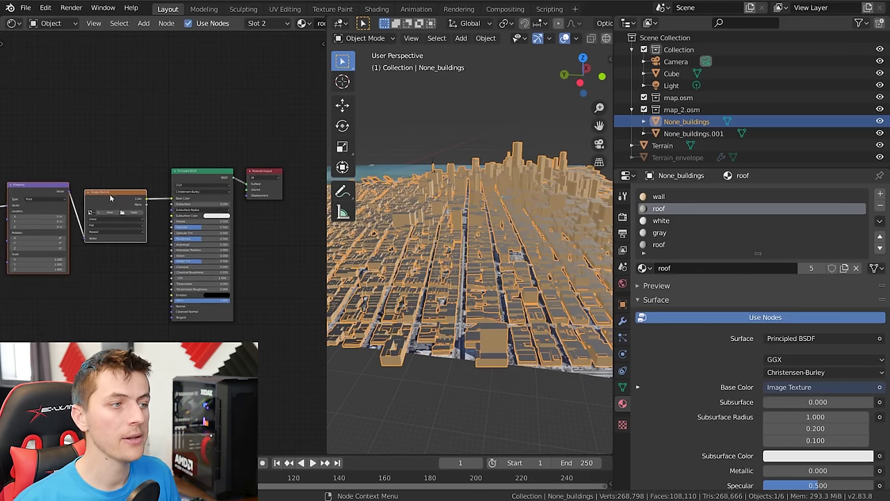
pyautogui.click(129, 213)
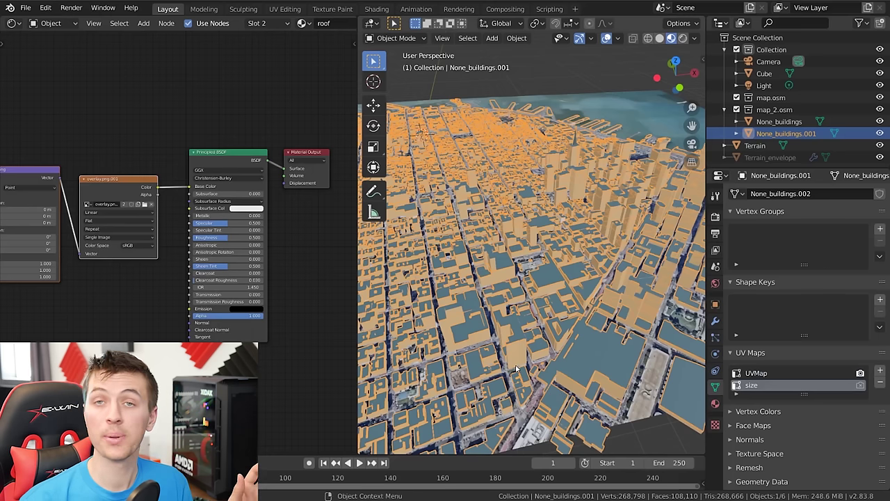
# Delete the existing UV maps from both the main buildings object and the separated roofs object.
pyautogui.click(516, 368)
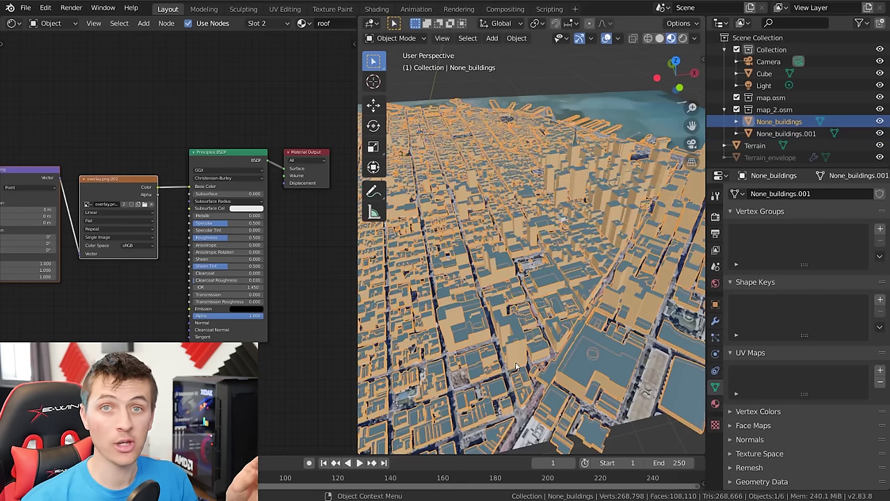
pyautogui.click(516, 344)
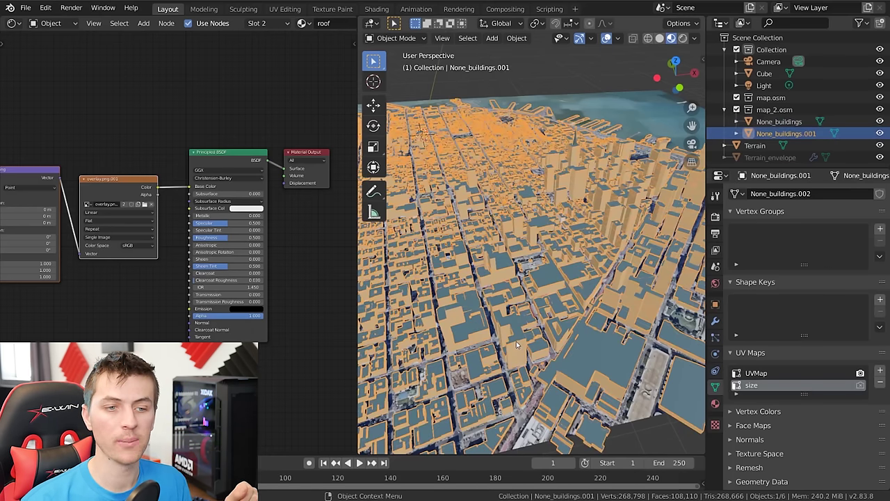
pyautogui.click(881, 382)
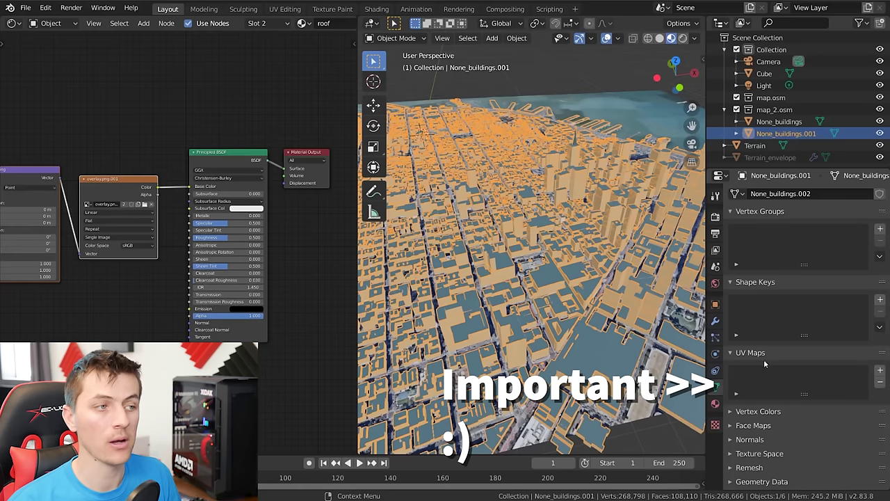
# Split the Shader Editor area horizontally and change its upper half into a UV Editor.
pyautogui.moveTo(3, 18); pyautogui.dragTo(34, 253)
pyautogui.click(14, 23)
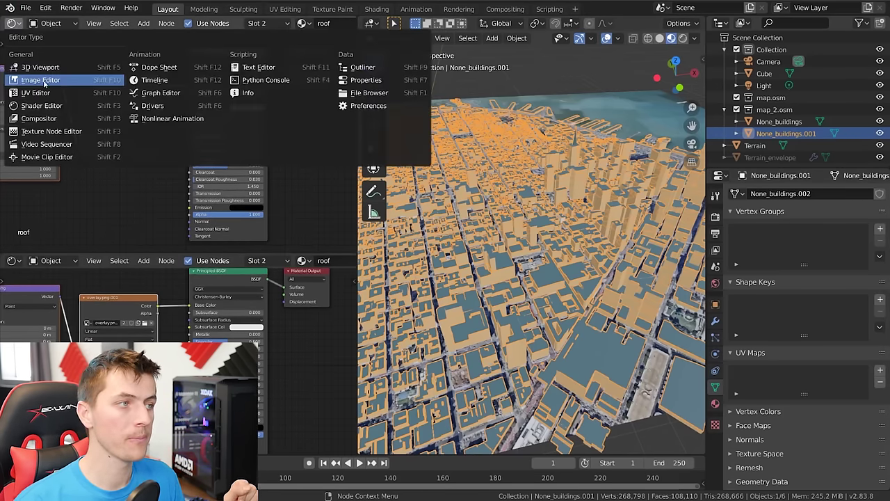
pyautogui.click(42, 49)
# Unwrap all roof faces from the top orthographic view in Edit Mode using Project from View (Bounds).
pyautogui.moveTo(605, 369); pyautogui.dragTo(603, 281, button='middle')
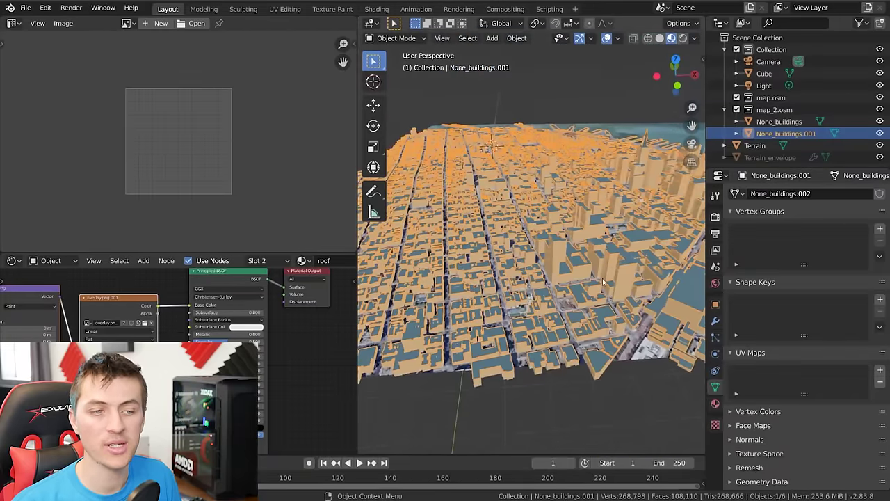
pyautogui.press('KP_7')
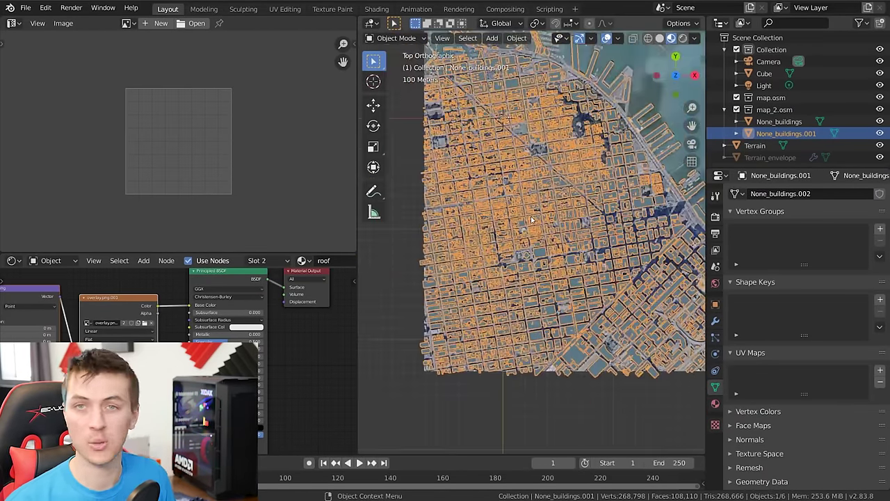
pyautogui.press('Tab')
pyautogui.scroll(3, 577, 256)
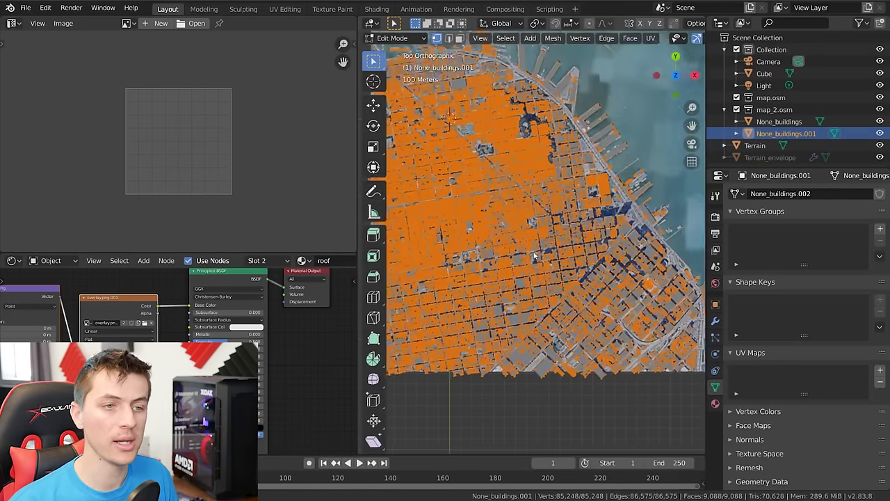
pyautogui.press('u')
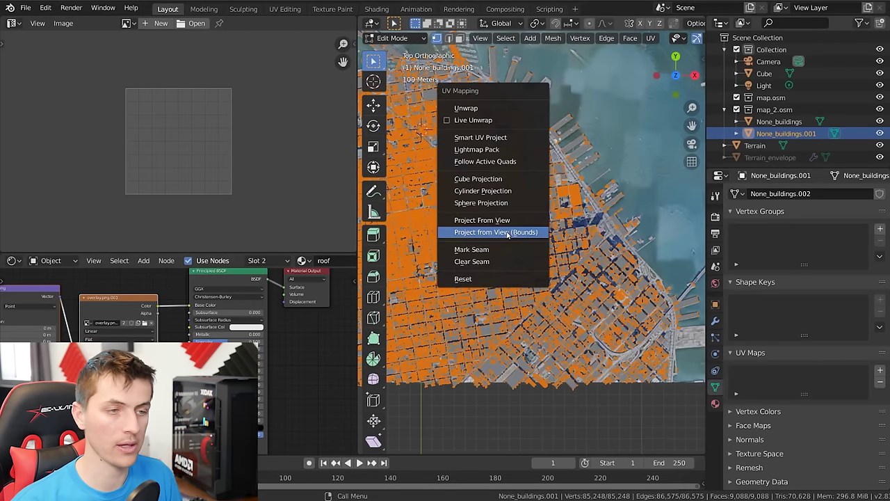
pyautogui.click(510, 234)
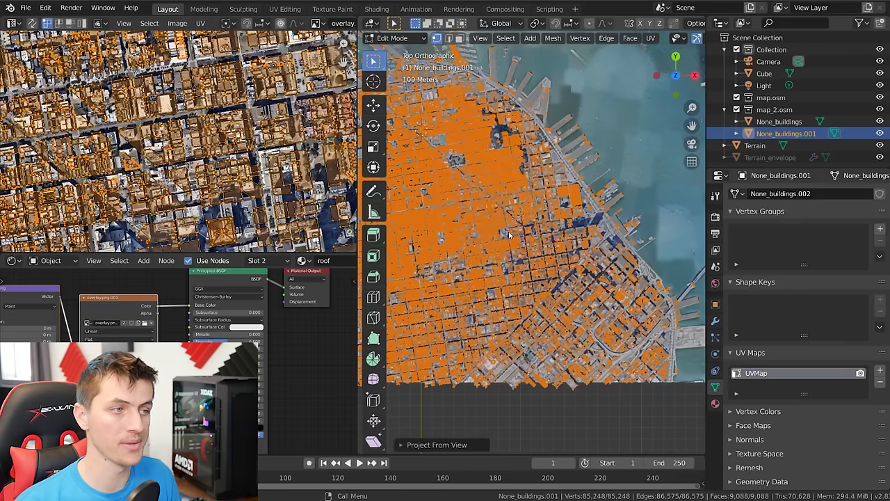
# Scale and move the roof UVs to line up with the satellite image, closing the UV Editor and leaving Edit Mode when aligned.
pyautogui.press('s')
pyautogui.click(279, 115)
pyautogui.press('g')
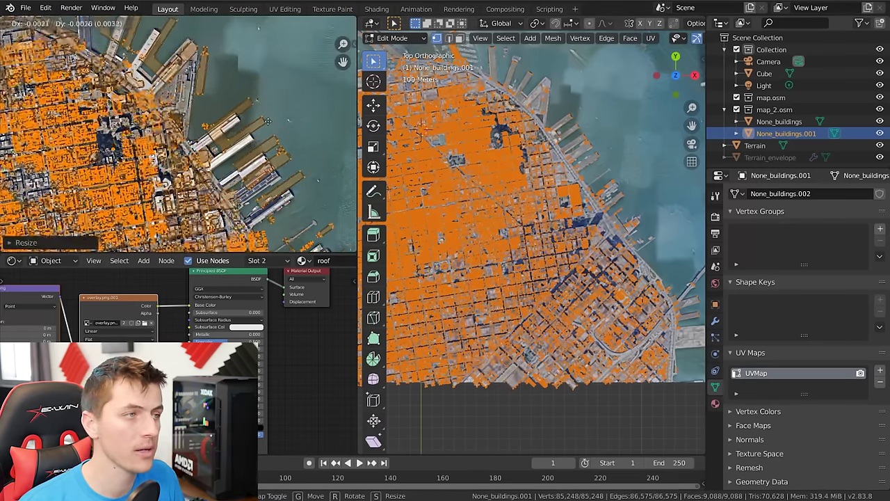
pyautogui.click(259, 134)
pyautogui.press('s')
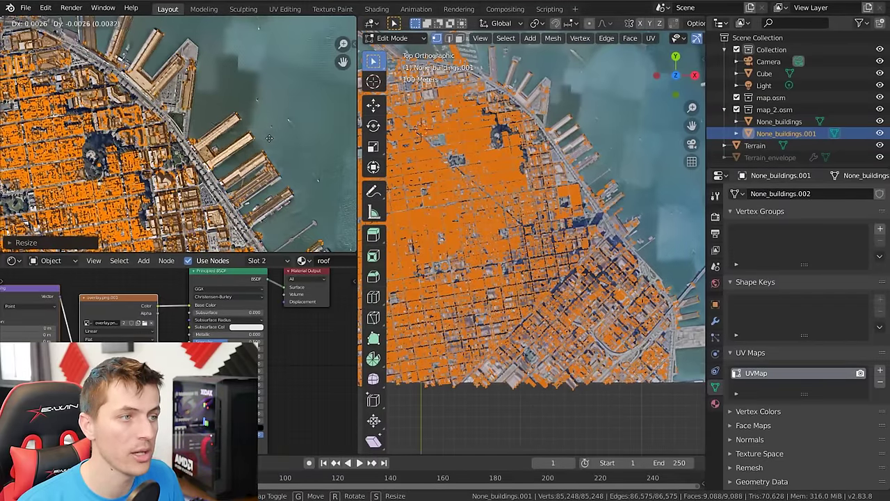
pyautogui.click(272, 138)
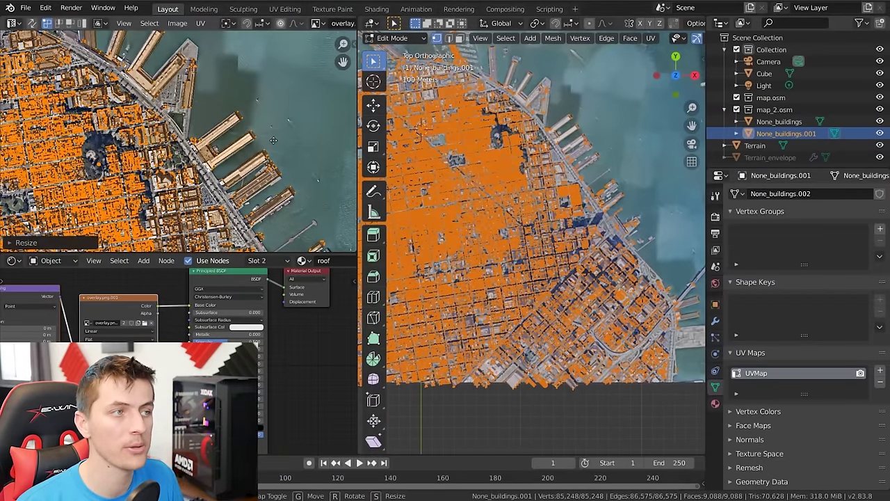
pyautogui.press('g')
pyautogui.click(271, 140)
pyautogui.scroll(6, 271, 140)
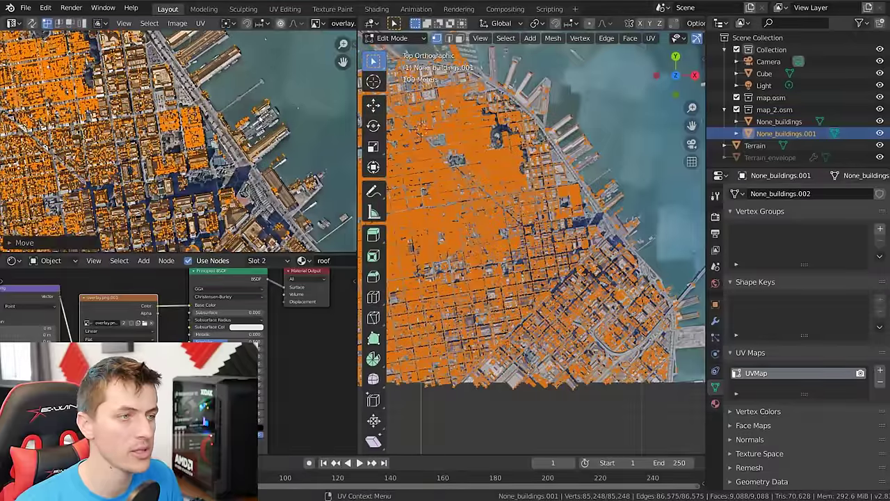
pyautogui.scroll(-4, 215, 120)
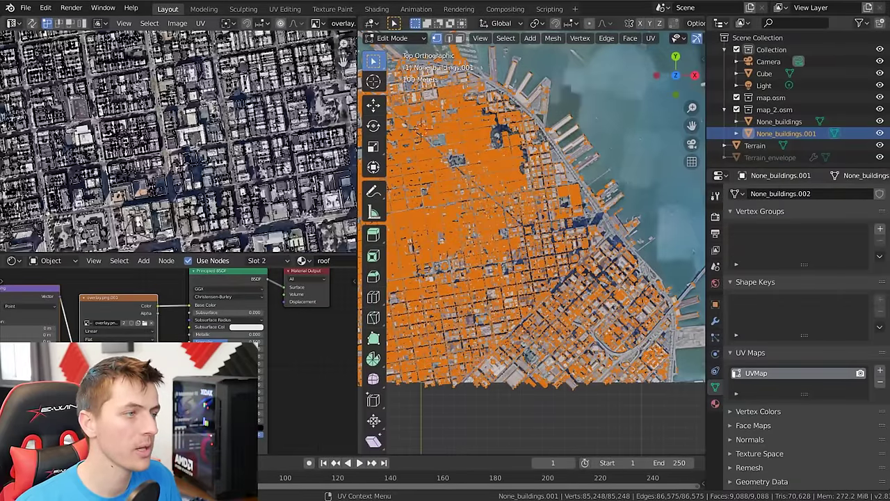
pyautogui.moveTo(353, 258); pyautogui.dragTo(353, 222)
pyautogui.press('Tab')
# Deselect everything and examine how the satellite image sits on the building roofs, from above and up close.
pyautogui.scroll(8, 571, 254)
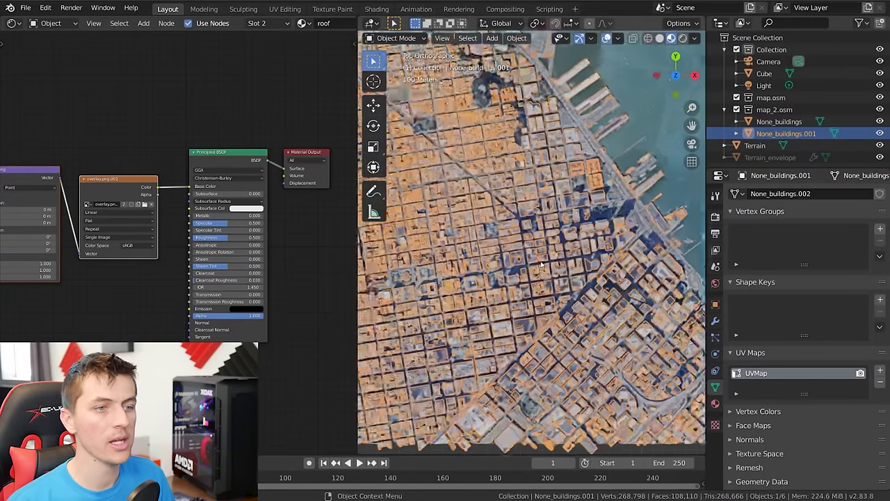
pyautogui.moveTo(490, 285); pyautogui.dragTo(542, 201, button='middle')
pyautogui.press('a')
pyautogui.press('a')
pyautogui.scroll(-6, 542, 215)
pyautogui.scroll(4, 543, 198)
pyautogui.moveTo(553, 247)
pyautogui.keyDown('shift'); pyautogui.mouseDown(button='middle')
pyautogui.moveTo(522, 193)
pyautogui.moveTo(549, 249)
pyautogui.mouseUp(button='middle'); pyautogui.keyUp('shift')
pyautogui.scroll(3, 568, 291)
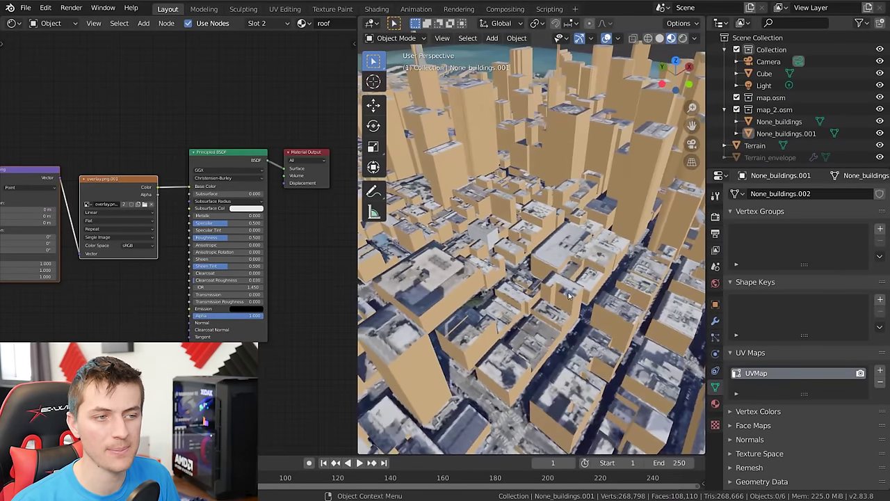
pyautogui.keyDown('shift'); pyautogui.moveTo(629, 267); pyautogui.dragTo(547, 266, button='middle'); pyautogui.keyUp('shift')
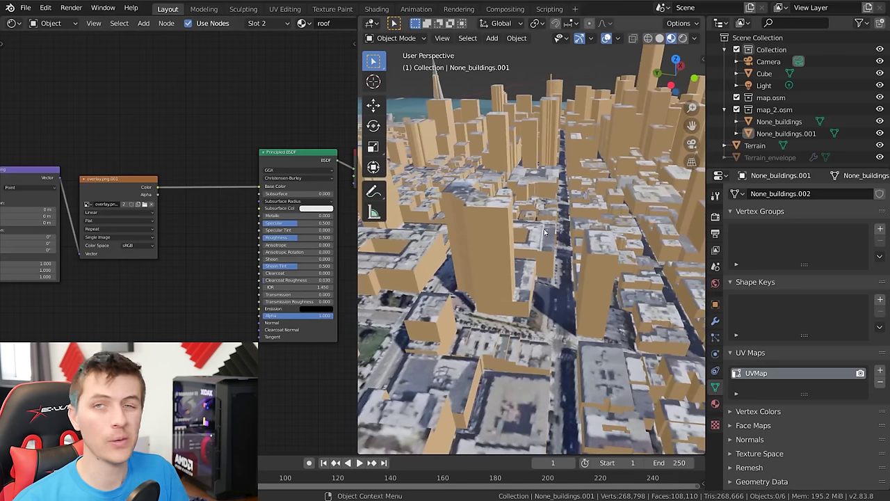
pyautogui.keyDown('shift'); pyautogui.moveTo(492, 210); pyautogui.dragTo(702, 207, button='middle'); pyautogui.keyUp('shift')
# Insert a Hue/Saturation node between the roof's image texture and the Principled BSDF, and set its Value to 0.4.
pyautogui.hotkey('shift', 'a')
pyautogui.moveTo(209, 211)
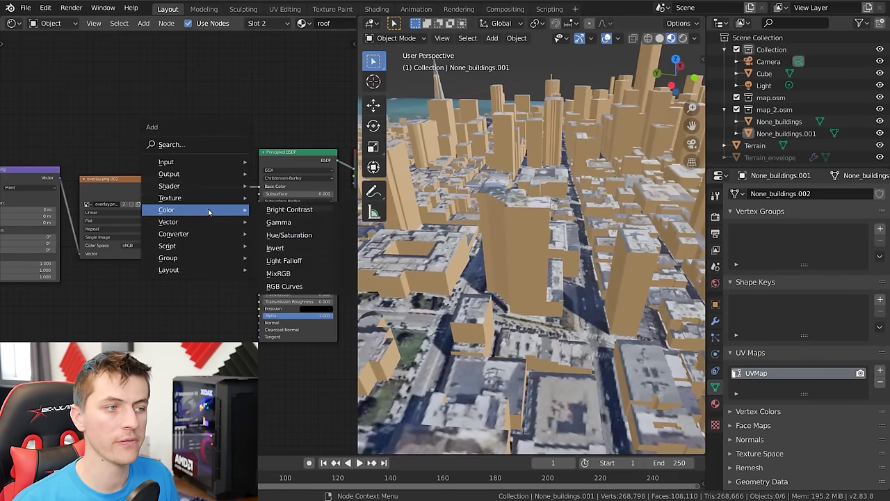
pyautogui.click(300, 237)
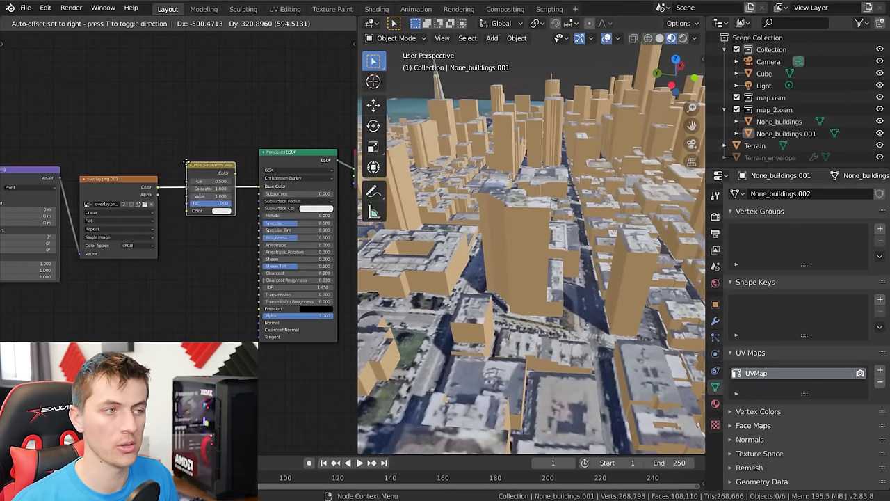
pyautogui.click(192, 157)
pyautogui.moveTo(114, 174); pyautogui.dragTo(116, 168)
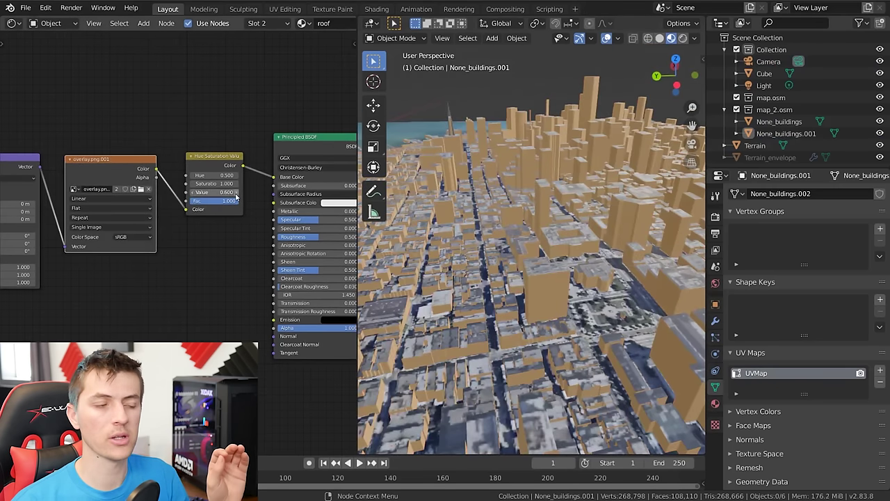
pyautogui.moveTo(212, 192); pyautogui.dragTo(192, 192)
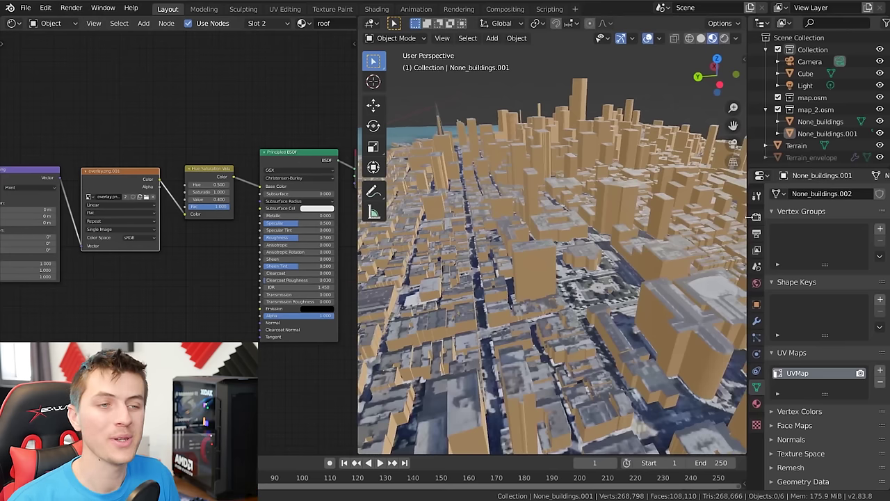
# Unwrap all faces of the main buildings object with Cube Projection in Edit Mode.
pyautogui.click(537, 272)
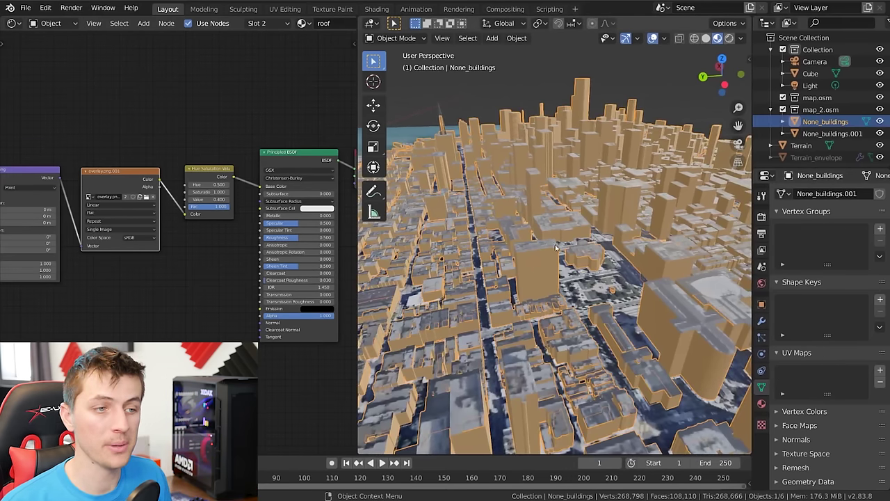
pyautogui.press('Tab')
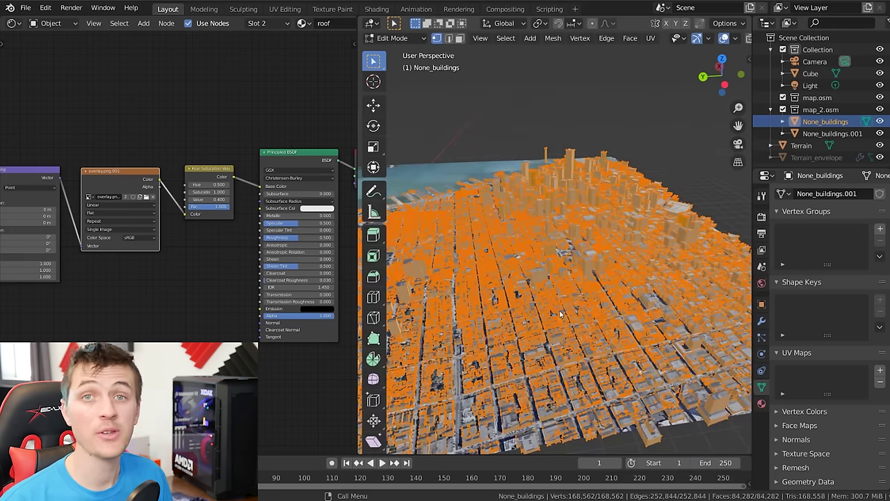
pyautogui.press('u')
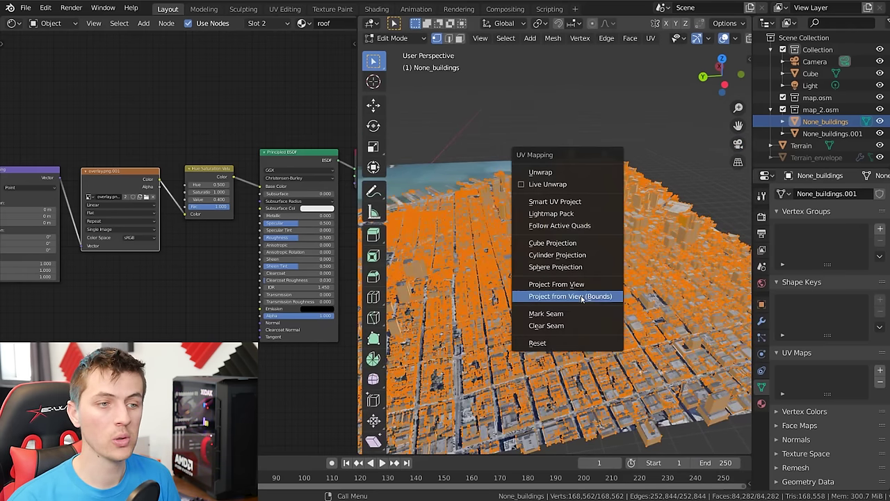
pyautogui.click(569, 244)
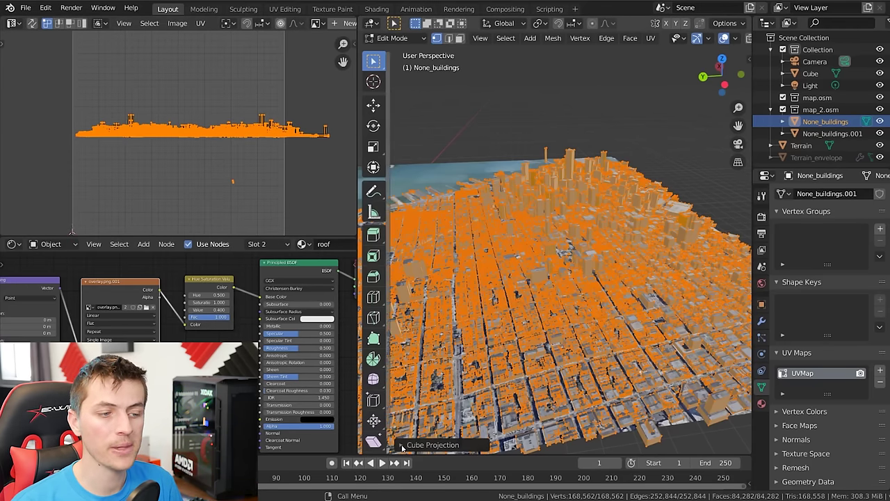
# Set the Cube Projection's cube size to 0.02 and deselect the wall UVs in the UV Editor.
pyautogui.click(402, 445)
pyautogui.moveTo(515, 403); pyautogui.dragTo(612, 402)
pyautogui.press('Return')
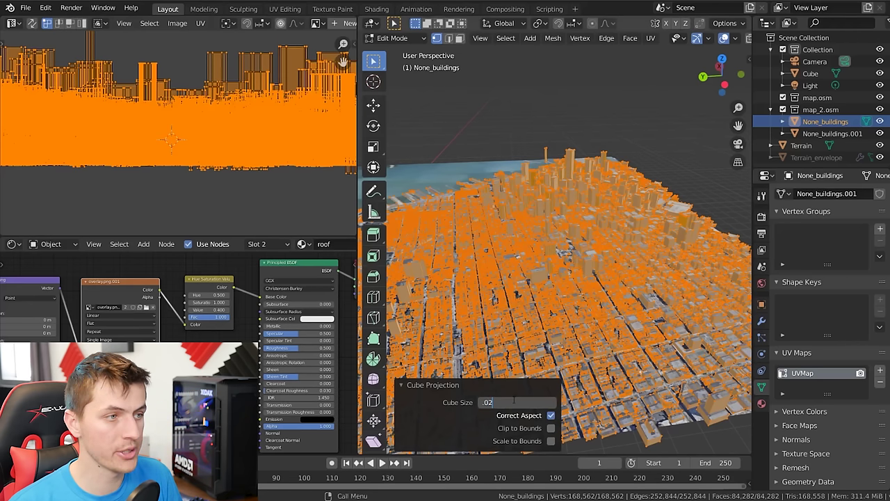
pyautogui.click(513, 400)
pyautogui.write('.02')
pyautogui.press('Return')
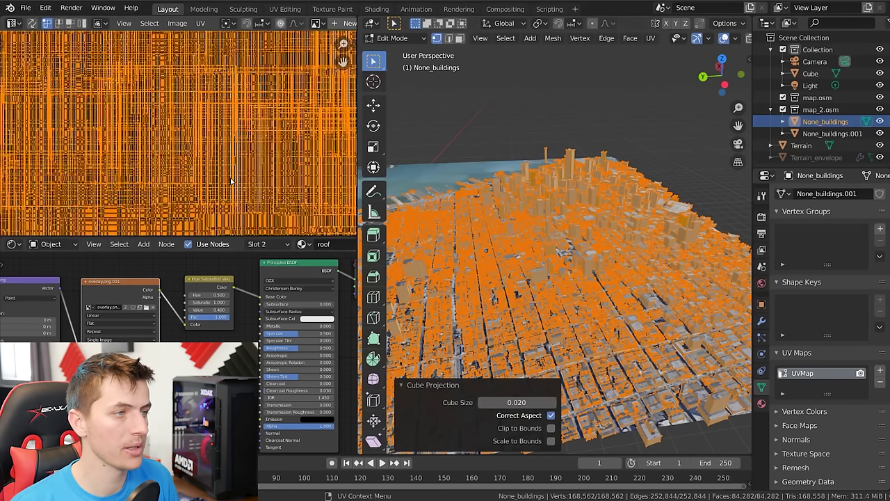
pyautogui.scroll(-7, 223, 171)
pyautogui.scroll(-5, 270, 125)
pyautogui.click(270, 125)
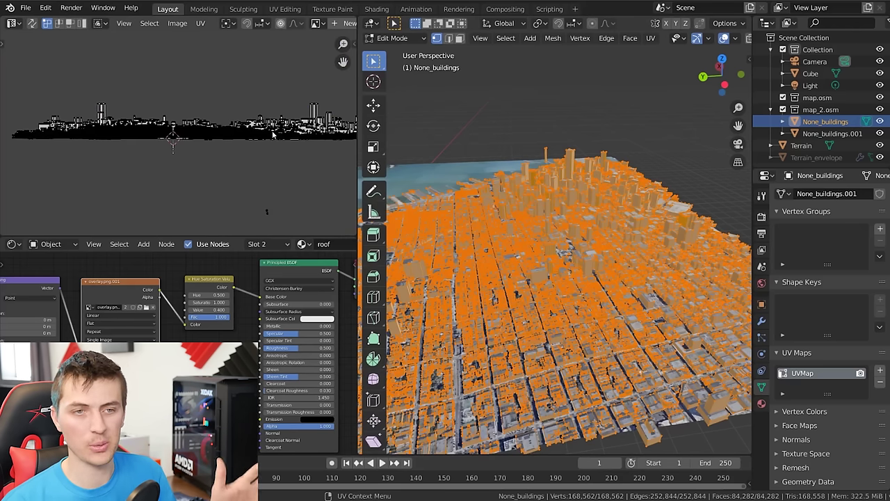
pyautogui.scroll(3, 274, 144)
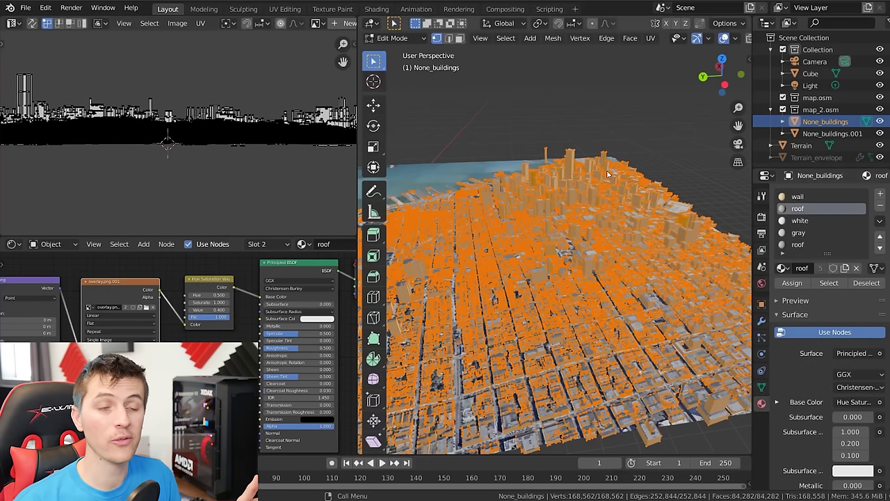
# Select the buildings' wall material and enable nodes for it.
pyautogui.click(799, 197)
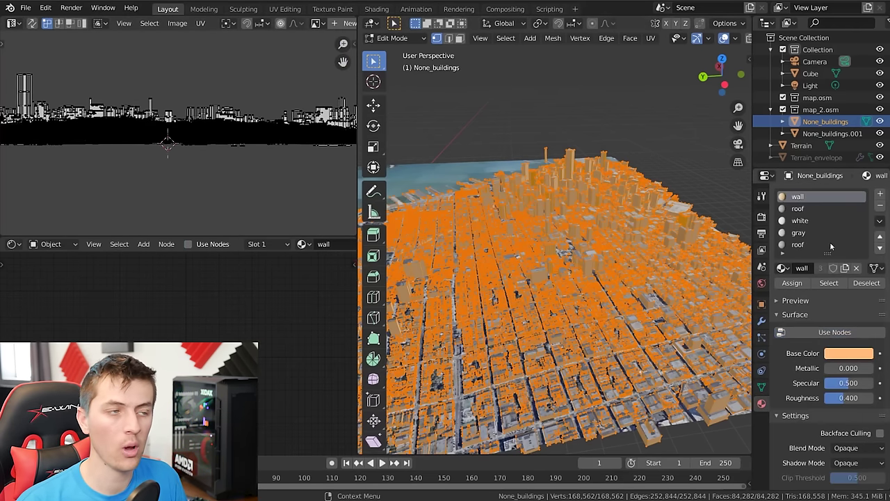
pyautogui.click(855, 334)
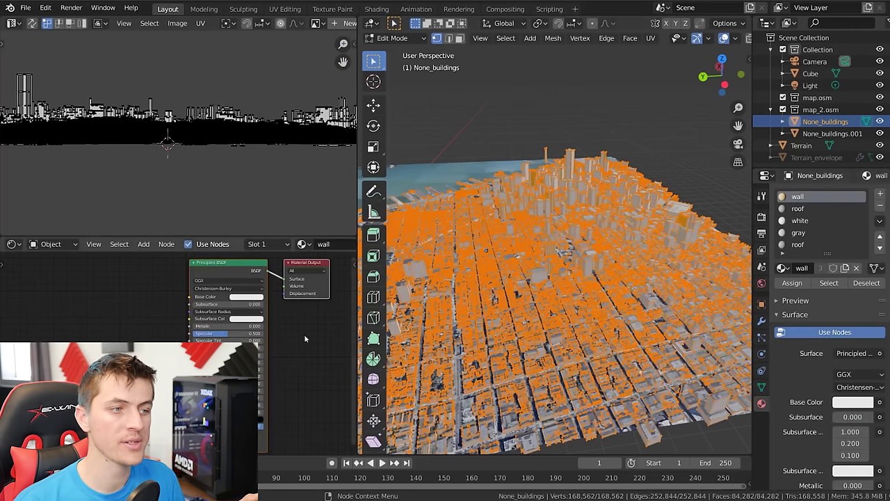
pyautogui.moveTo(300, 356)
pyautogui.mouseDown(button='middle')
pyautogui.moveTo(307, 360)
pyautogui.moveTo(293, 364)
pyautogui.mouseUp(button='middle')
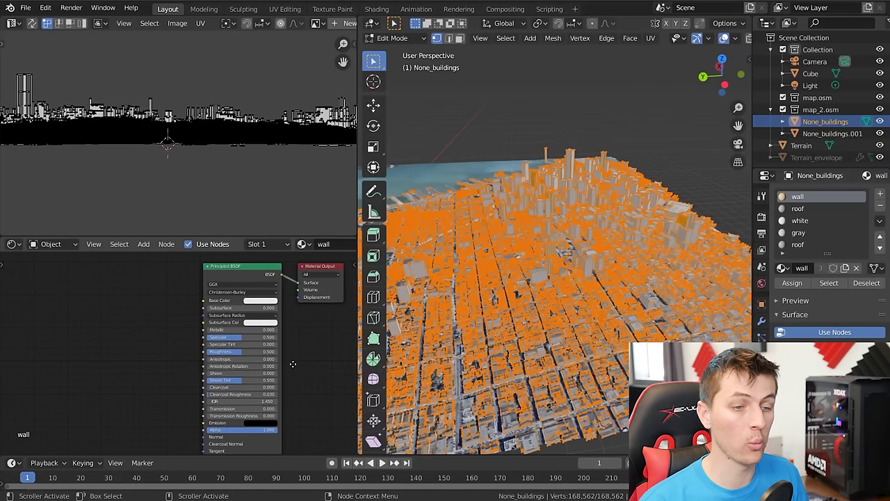
pyautogui.click(224, 276)
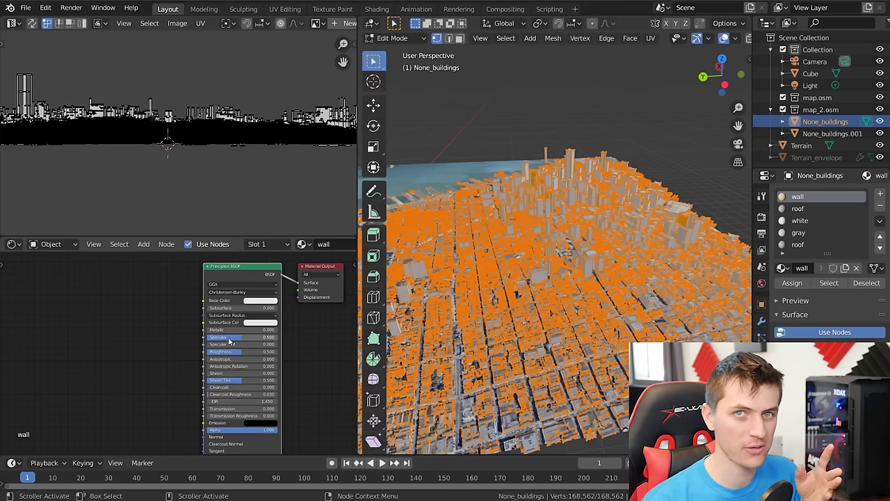
# Add an Image Texture node with TexturesCom_BuildingsIndustrial0114_M.jpg to the wall material and connect its Color to Base Color.
pyautogui.hotkey('shift', 'a')
pyautogui.moveTo(83, 314)
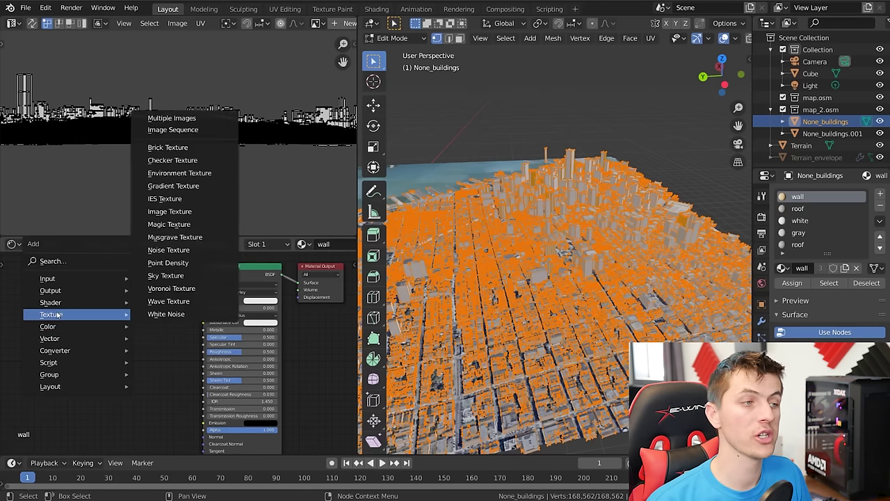
pyautogui.click(173, 211)
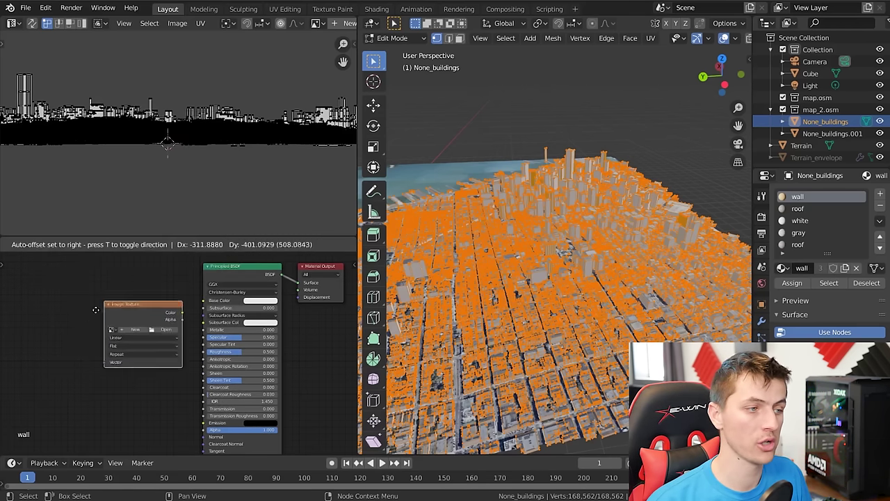
pyautogui.click(150, 336)
pyautogui.click(145, 331)
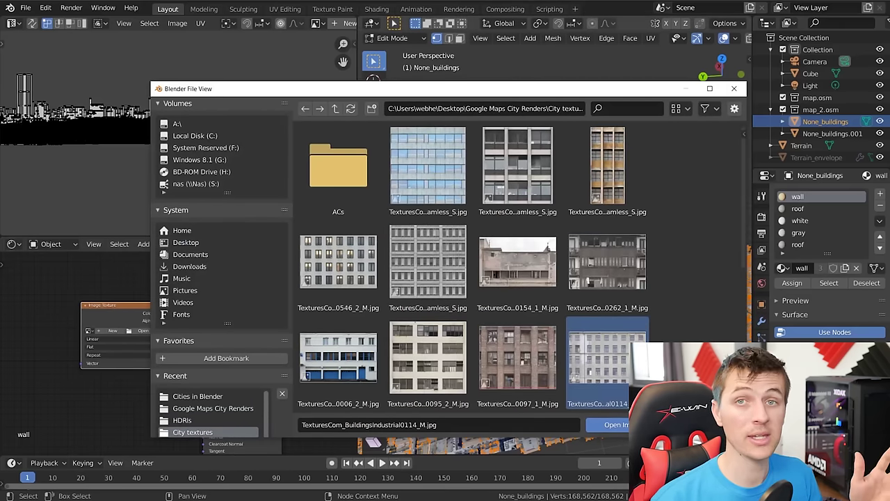
pyautogui.click(611, 424)
pyautogui.moveTo(153, 309); pyautogui.dragTo(204, 300)
# Select all the building UVs in the UV Editor, scale them by 2, and scale them once more to resize the windows.
pyautogui.scroll(10, 626, 274)
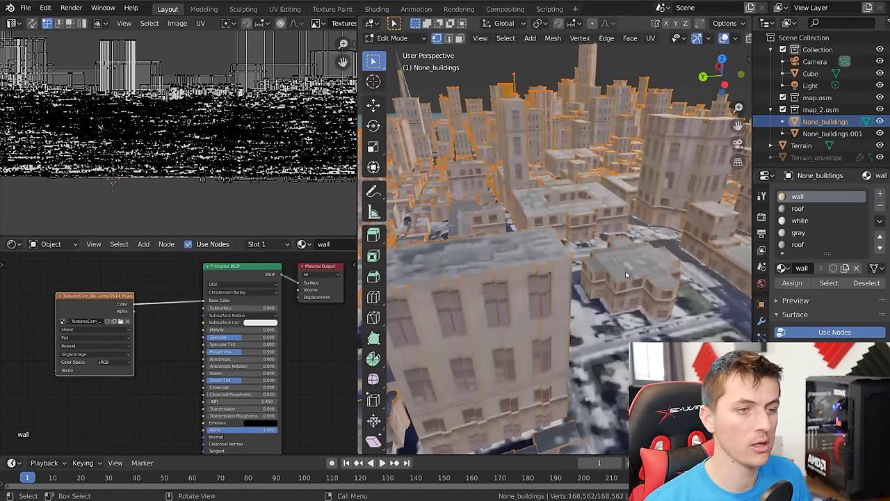
pyautogui.scroll(-4, 573, 307)
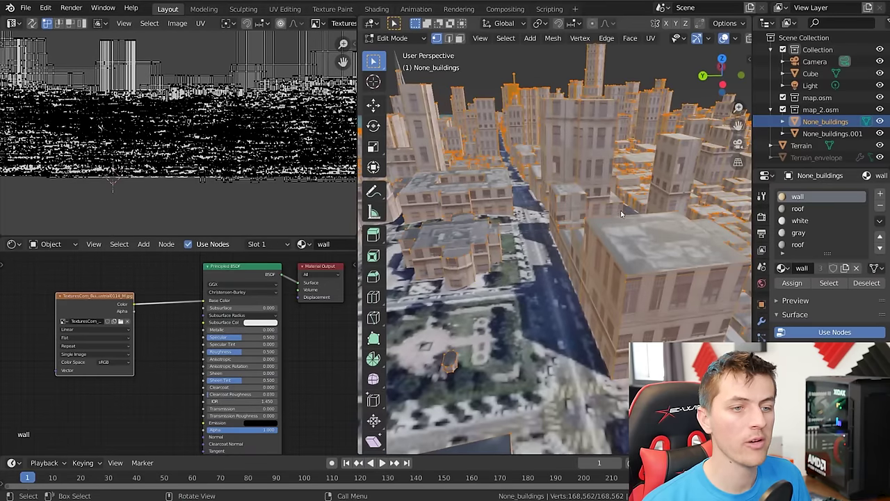
pyautogui.scroll(-5, 597, 250)
pyautogui.scroll(3, 597, 250)
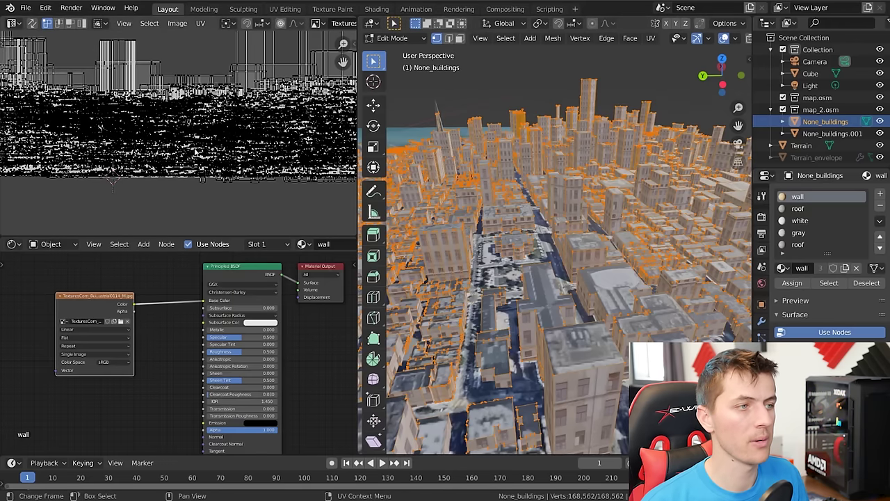
pyautogui.press('a')
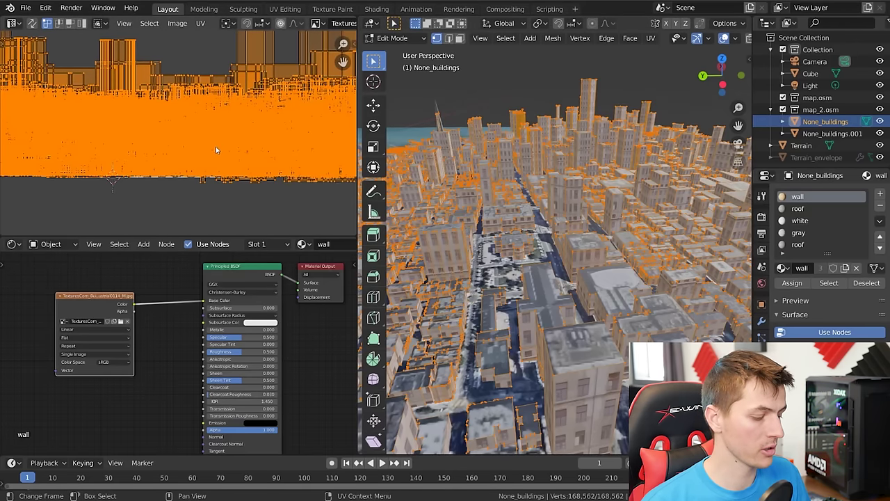
pyautogui.write('s2')
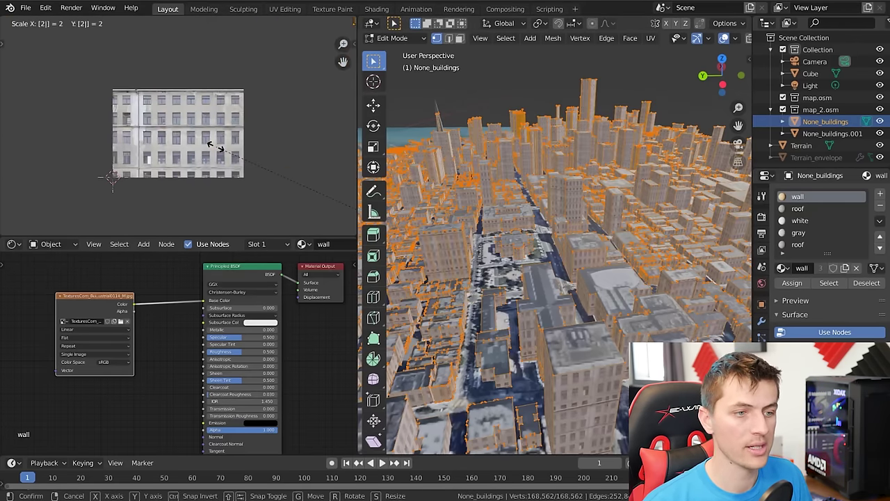
pyautogui.press('Return')
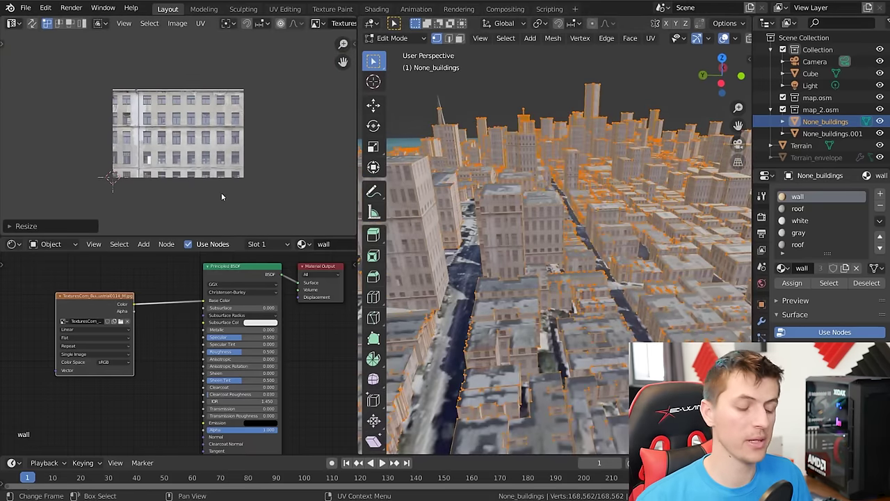
pyautogui.press('s')
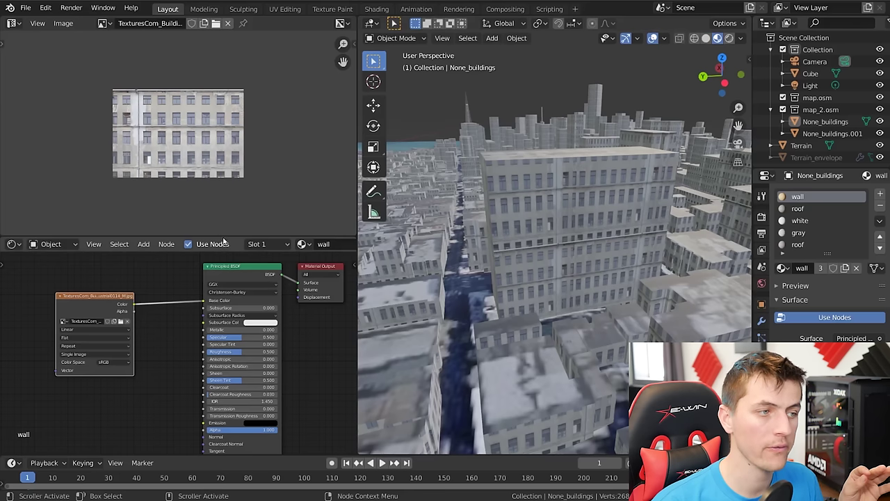
# Enlarge the node editor, move the wall's image texture aside, and add a ColorRamp node beside the Principled BSDF.
pyautogui.moveTo(224, 236); pyautogui.dragTo(224, 104)
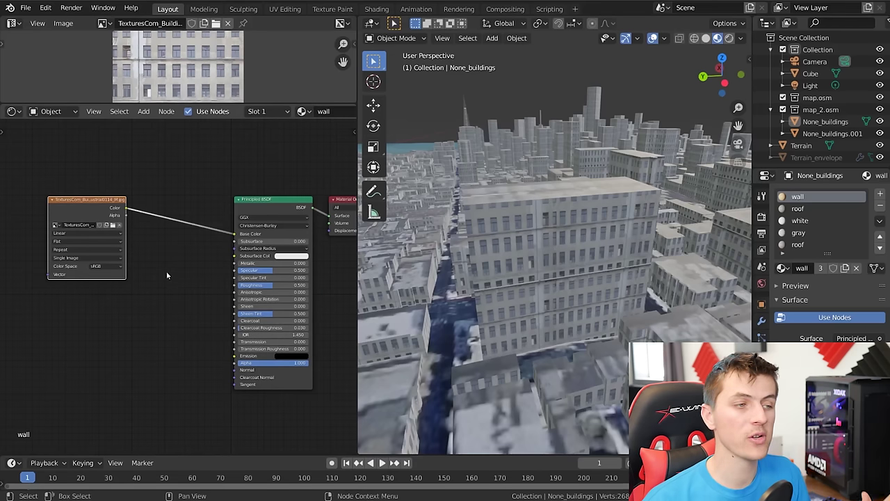
pyautogui.press('g')
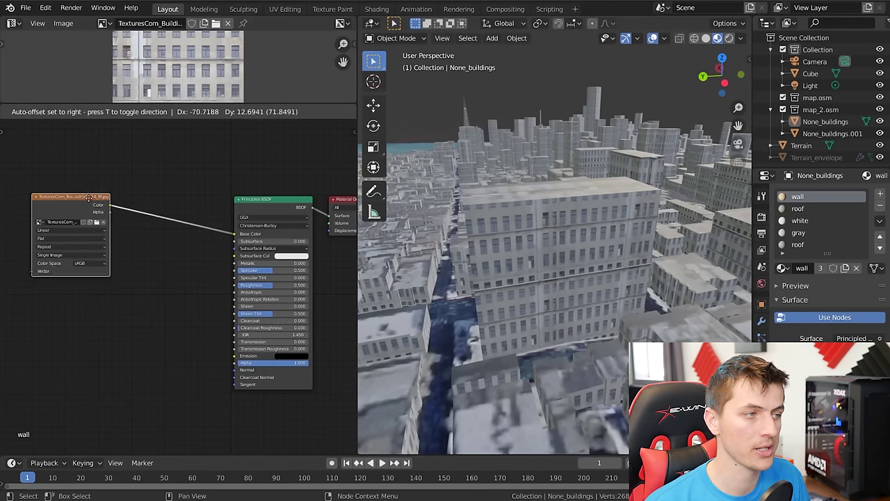
pyautogui.click(150, 300)
pyautogui.hotkey('shift', 'a')
pyautogui.moveTo(117, 326)
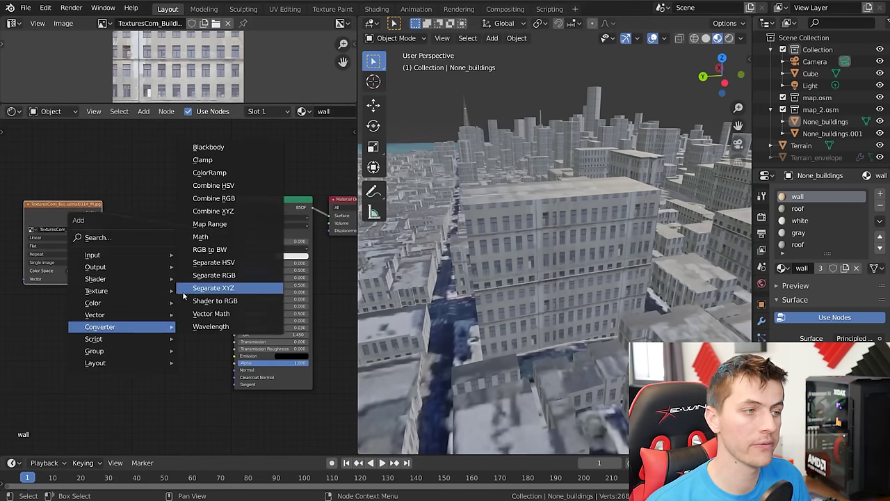
pyautogui.click(209, 173)
pyautogui.click(117, 297)
# Feed the image texture's Color into the ColorRamp, preview it on the buildings, and tighten its stops with black at about 0.359.
pyautogui.moveTo(118, 333); pyautogui.dragTo(118, 336)
pyautogui.keyDown('ctrl'); pyautogui.keyDown('shift'); pyautogui.click(77, 212); pyautogui.keyUp('shift'); pyautogui.keyUp('ctrl')
pyautogui.keyDown('ctrl'); pyautogui.keyDown('shift'); pyautogui.click(169, 286); pyautogui.keyUp('shift'); pyautogui.keyUp('ctrl')
pyautogui.moveTo(164, 288); pyautogui.dragTo(143, 313)
pyautogui.scroll(2, 187, 321)
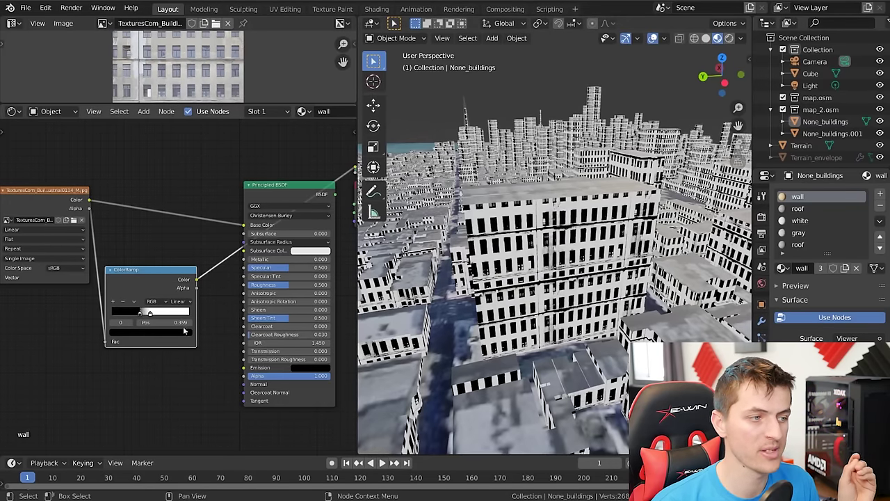
# Lighten the ColorRamp's black stop to a value of 0.175 and connect the ramp to Roughness, restoring the Principled BSDF preview.
pyautogui.click(159, 335)
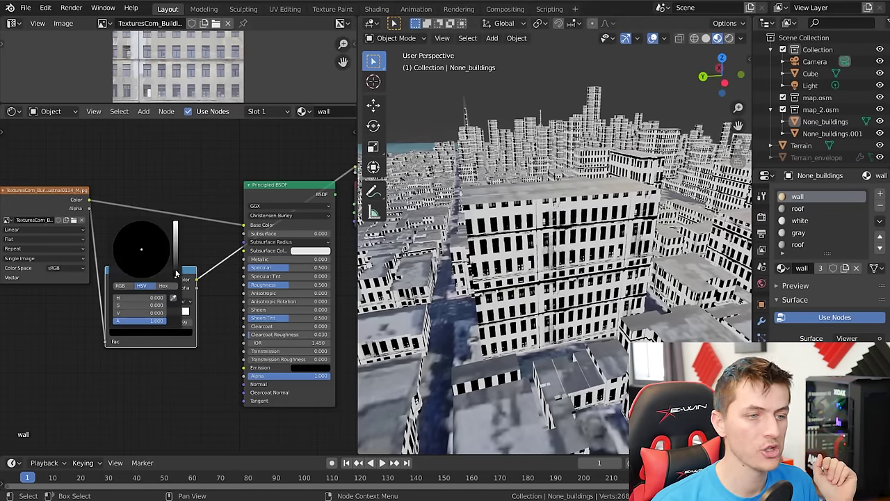
pyautogui.moveTo(176, 273); pyautogui.dragTo(176, 265)
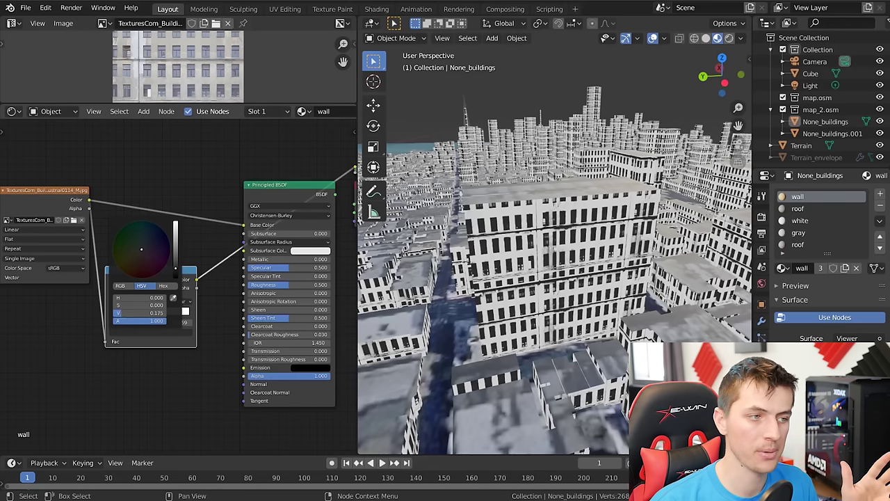
pyautogui.moveTo(197, 282); pyautogui.dragTo(245, 285)
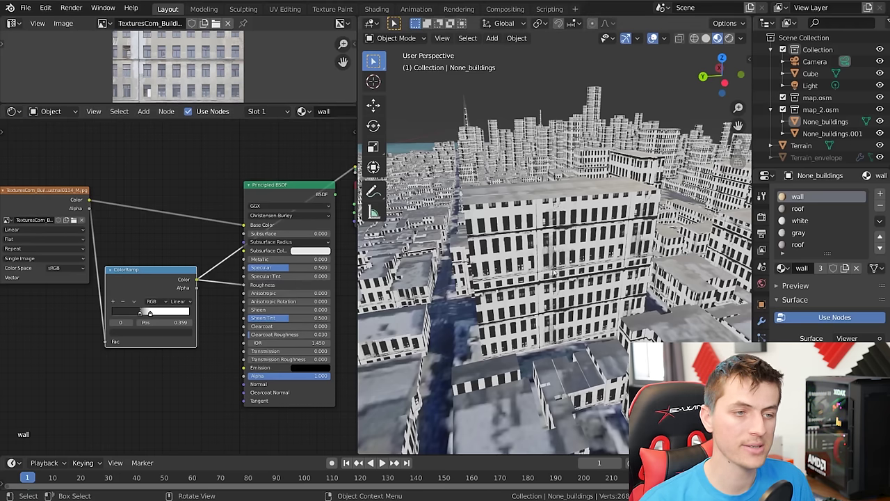
pyautogui.keyDown('ctrl'); pyautogui.keyDown('shift'); pyautogui.click(294, 195); pyautogui.keyUp('shift'); pyautogui.keyUp('ctrl')
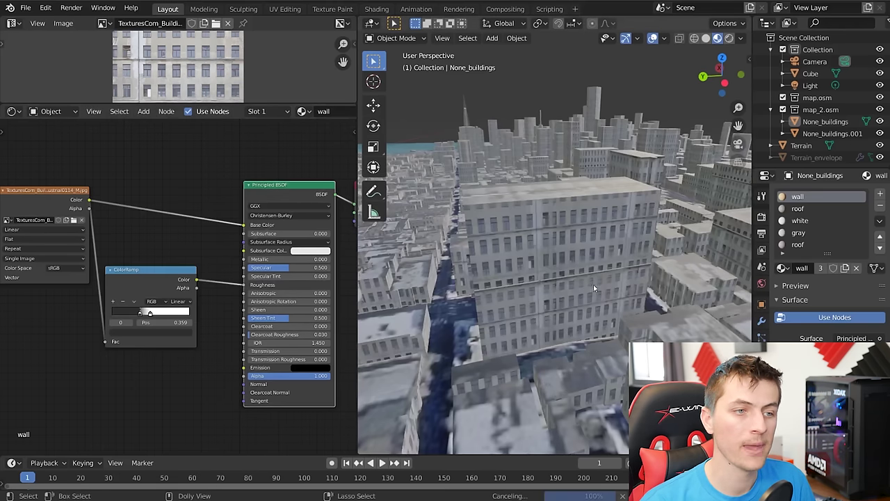
# Drive the Principled BSDF's Normal from the ColorRamp through a new Bump node's Height, inverted and with strength about 0.54.
pyautogui.scroll(2, 568, 215)
pyautogui.scroll(-2, 597, 220)
pyautogui.moveTo(597, 221); pyautogui.dragTo(592, 220, button='middle')
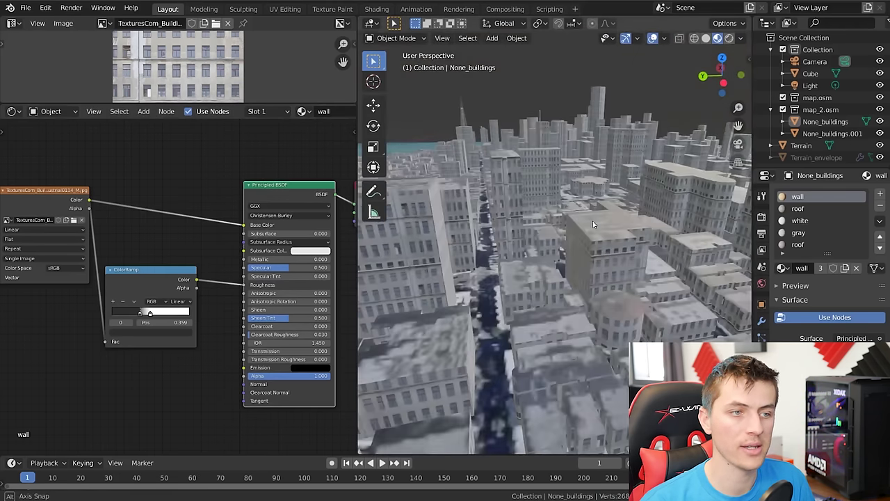
pyautogui.keyDown('shift'); pyautogui.scroll(-3, 488, 235); pyautogui.keyUp('shift')
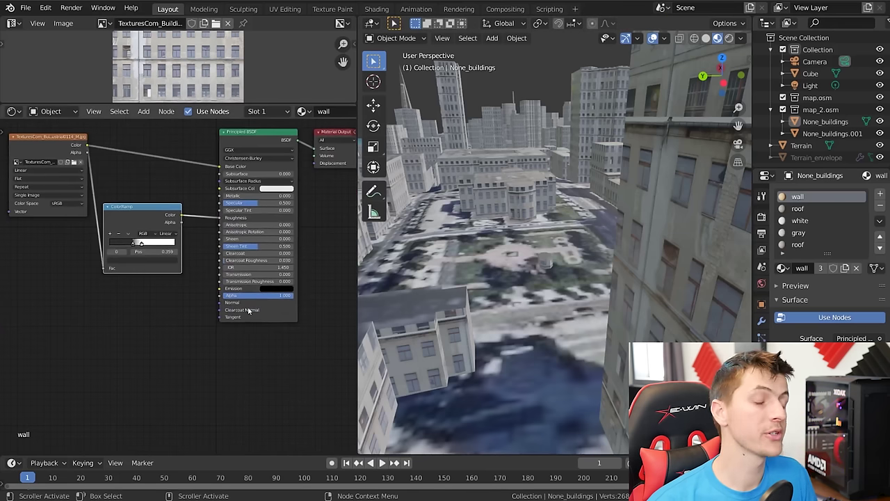
pyautogui.hotkey('shift', 'a')
pyautogui.moveTo(125, 315)
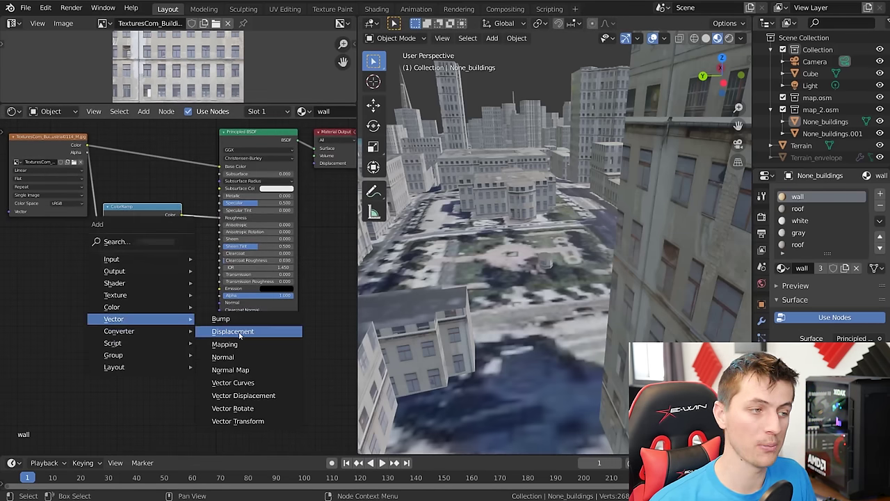
pyautogui.click(278, 332)
pyautogui.click(128, 298)
pyautogui.moveTo(181, 215); pyautogui.dragTo(142, 345)
pyautogui.moveTo(187, 312); pyautogui.dragTo(222, 303)
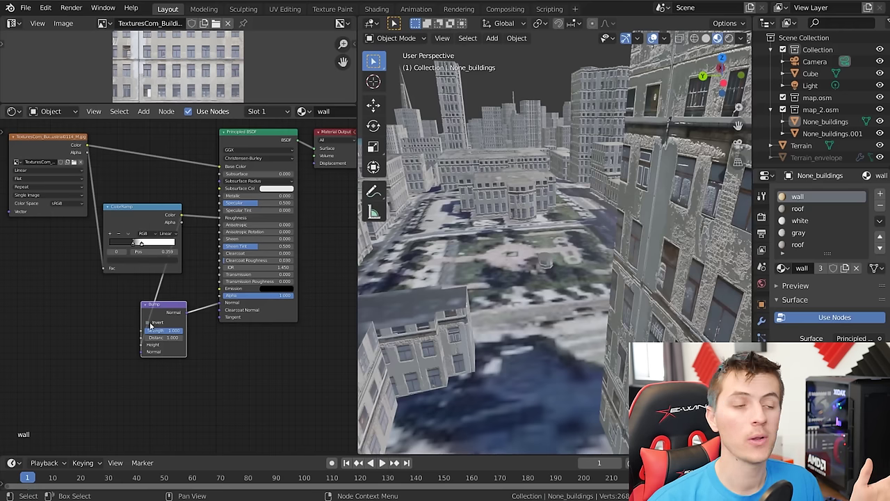
pyautogui.click(149, 322)
pyautogui.moveTo(164, 331); pyautogui.dragTo(136, 326)
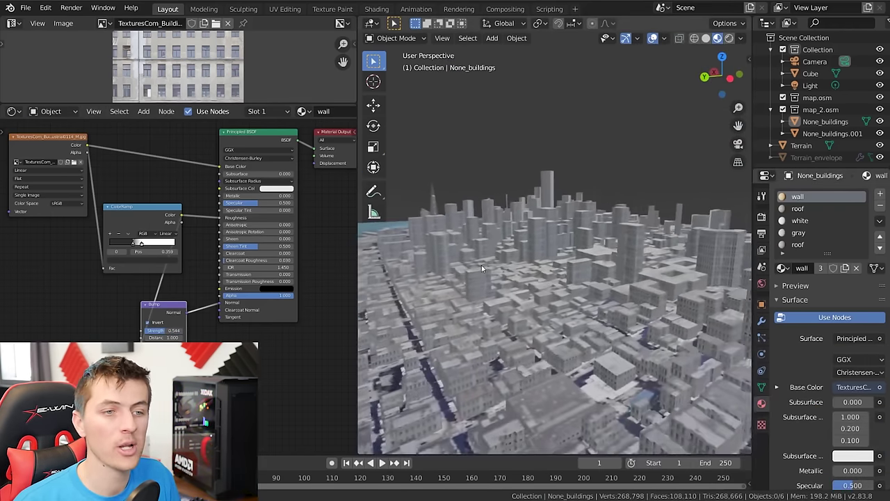
# Align the camera to an overview of the city and set its Clip End to 10000 m.
pyautogui.keyDown('shift'); pyautogui.moveTo(481, 265); pyautogui.dragTo(615, 255, button='middle'); pyautogui.keyUp('shift')
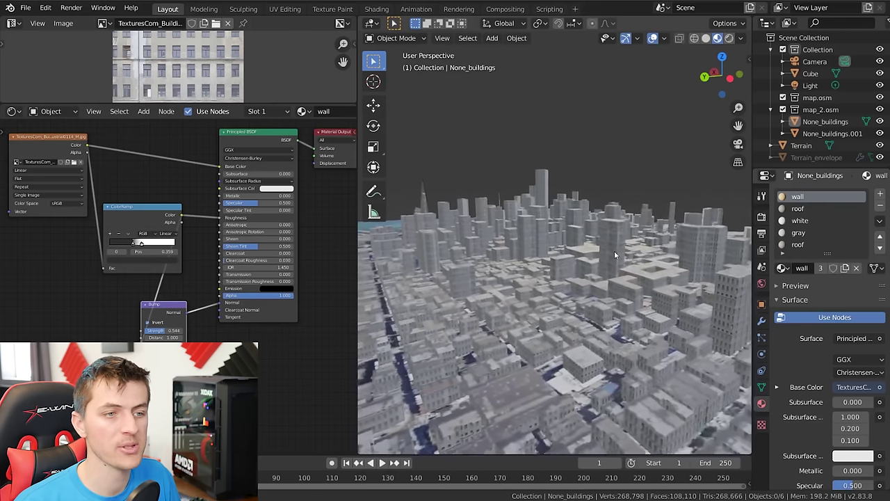
pyautogui.click(815, 62)
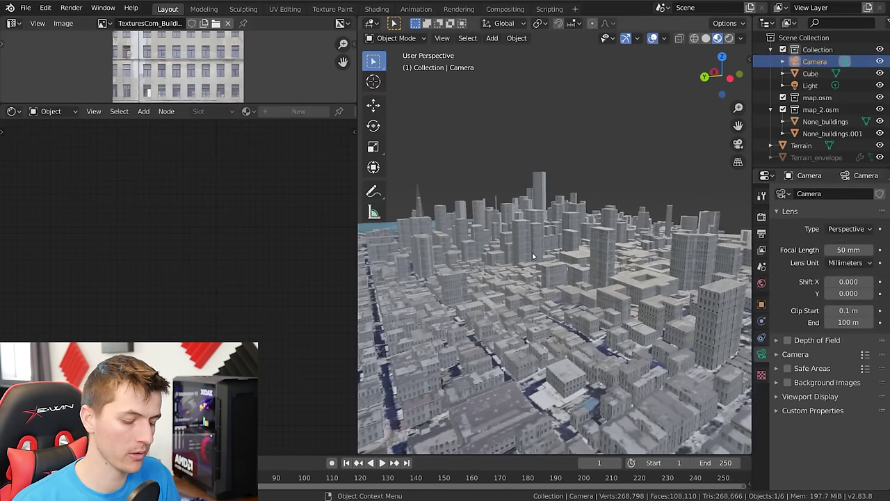
pyautogui.press('KP_0')
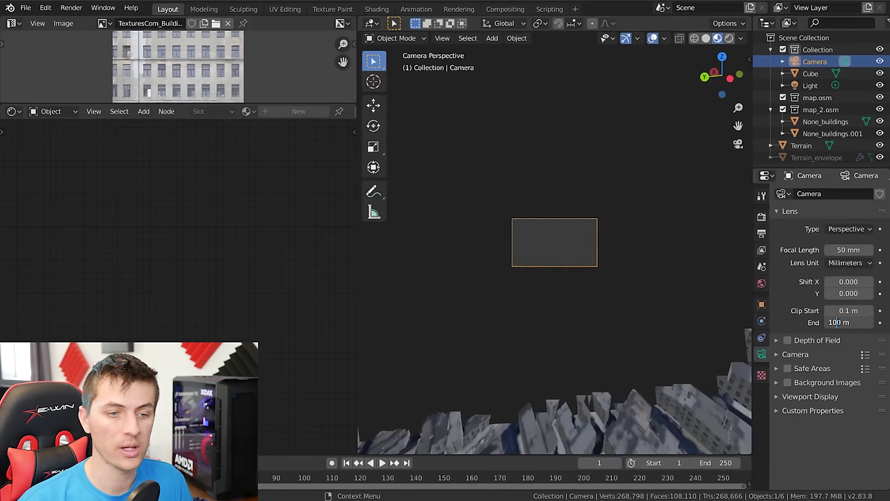
pyautogui.press('Return')
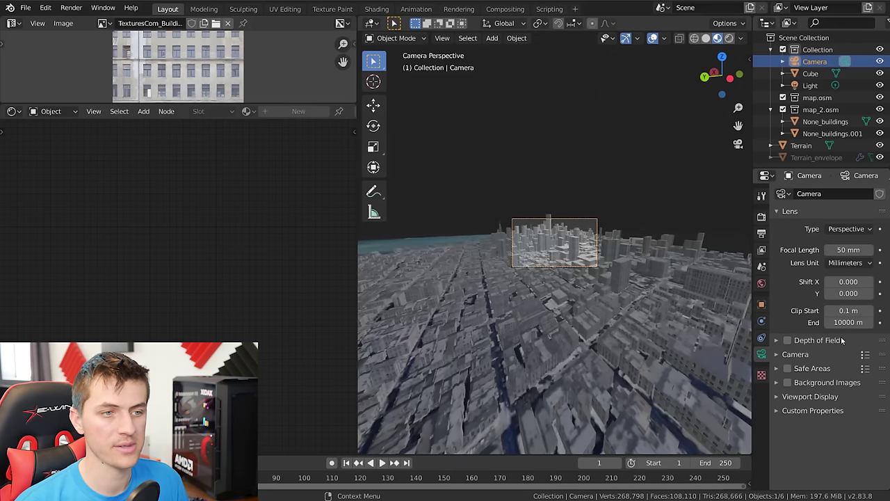
# Set the camera's focal length to 45 mm.
pyautogui.scroll(3, 588, 257)
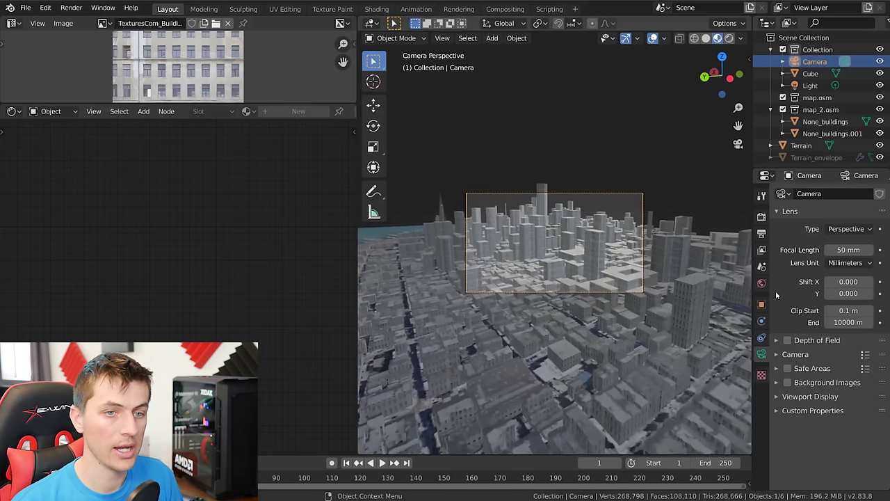
pyautogui.write('45')
pyautogui.press('Return')
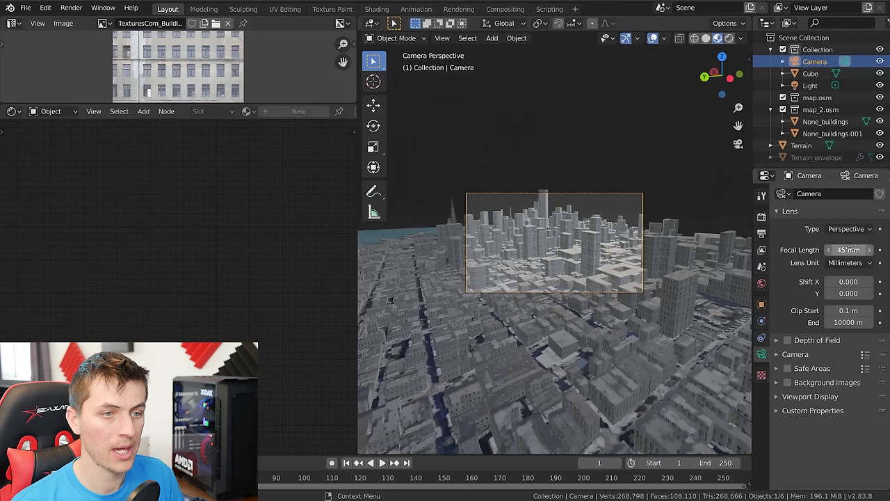
# Frame the downtown skyline by rotating the camera freely with trackball rotation and moving it along its local Z axis.
pyautogui.press('r')
pyautogui.press('r')
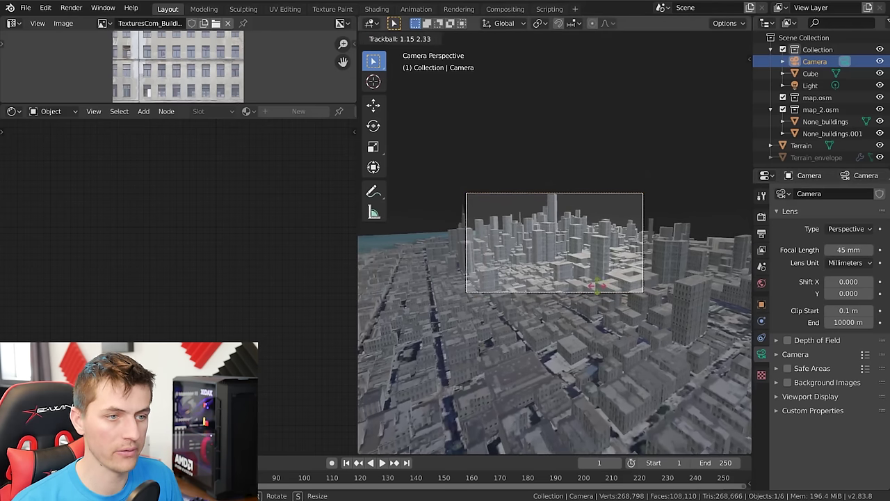
pyautogui.press('g')
pyautogui.press('z')
pyautogui.press('z')
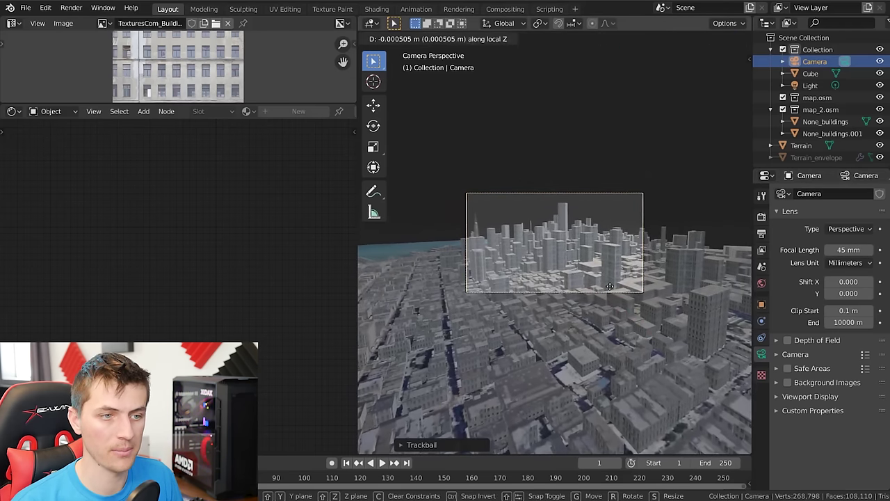
pyautogui.click(688, 78)
pyautogui.scroll(3, 554, 243)
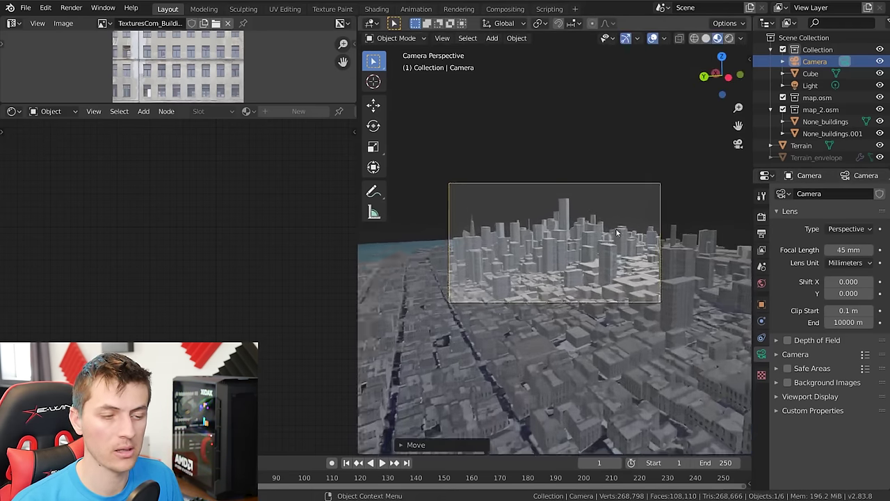
pyautogui.press('r')
pyautogui.press('r')
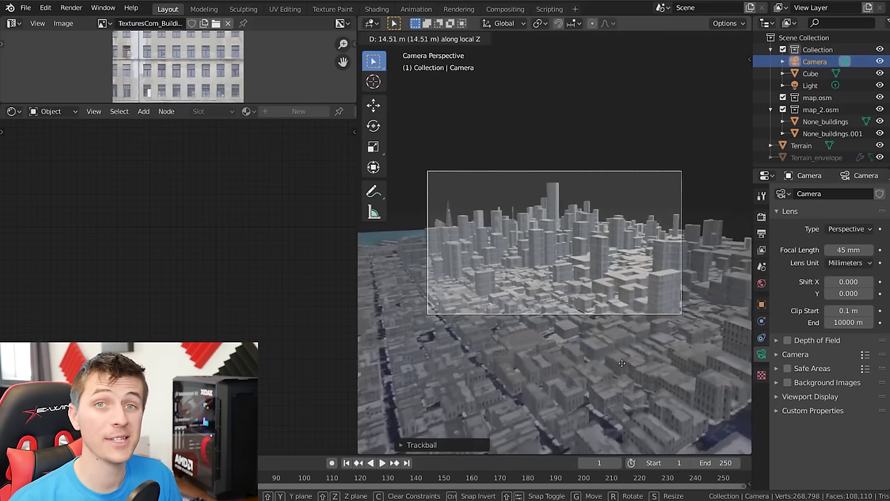
pyautogui.click(615, 284)
pyautogui.press('r')
pyautogui.press('r')
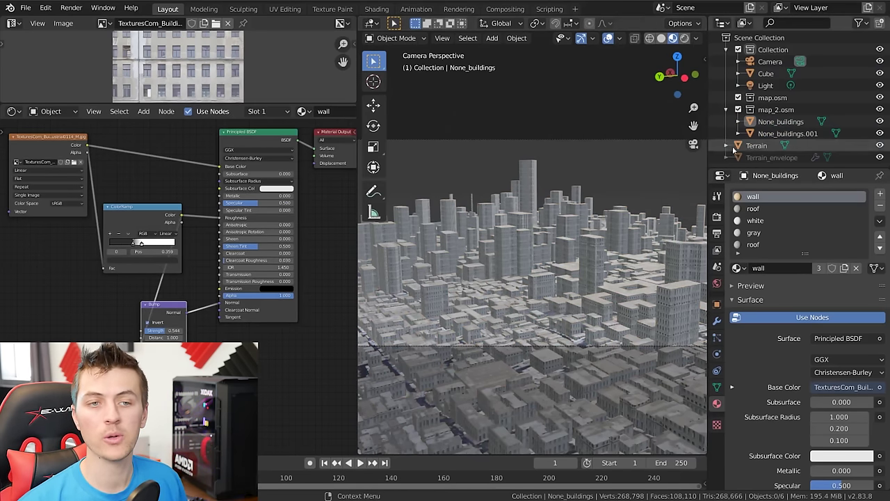
# Add a material slot to the None_buildings object, put the wall material in it and rename that material Building.
pyautogui.click(879, 196)
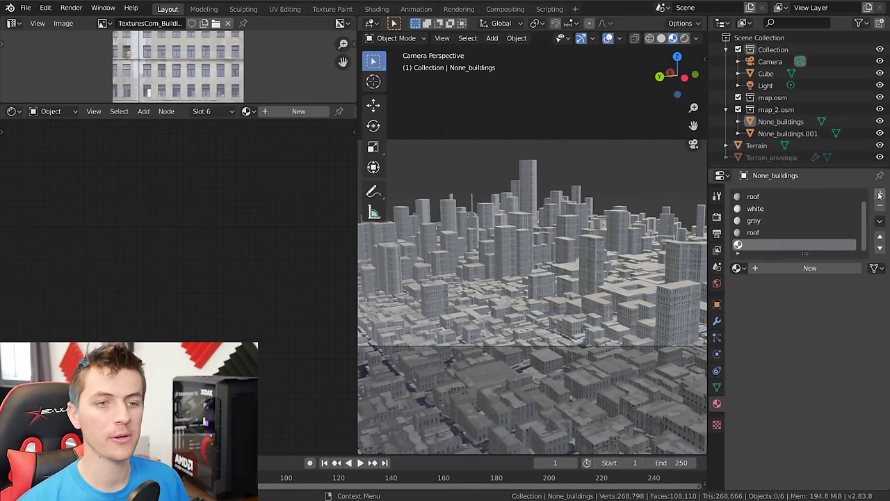
pyautogui.click(738, 267)
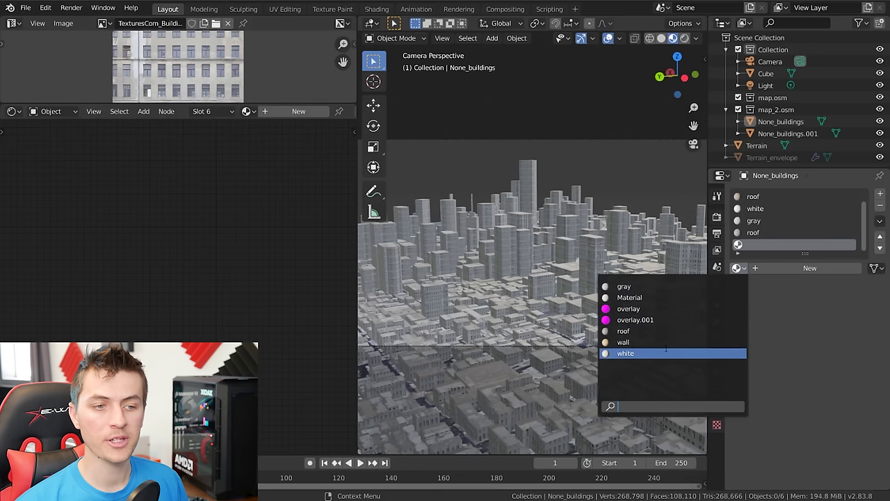
pyautogui.click(737, 341)
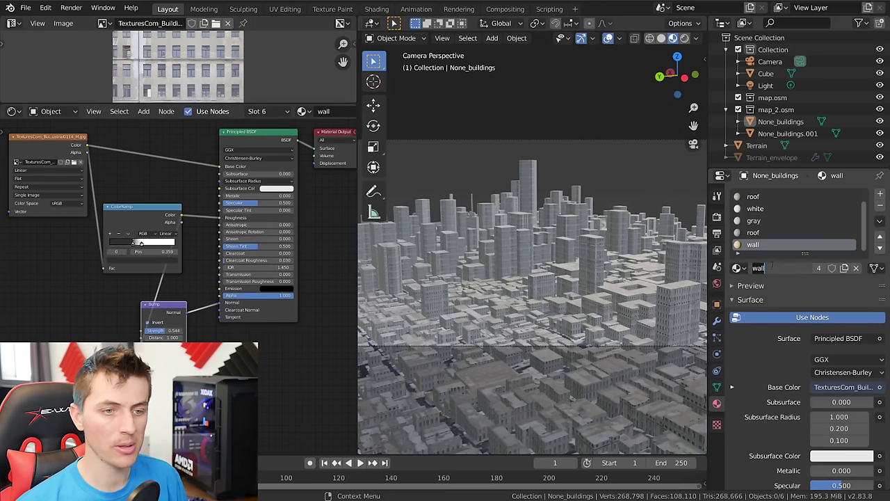
pyautogui.write('Building')
pyautogui.press('Return')
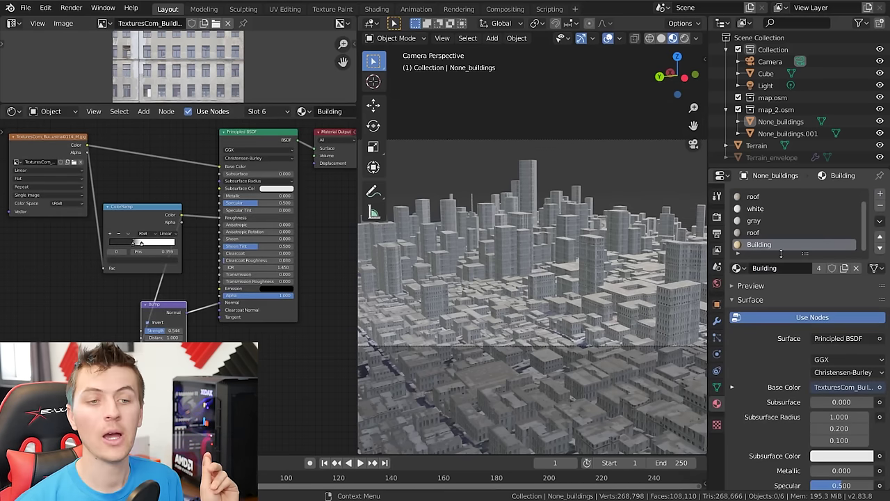
# Make the new slot's material a single-user copy and load a different seamless building texture into its Image Texture node.
pyautogui.click(818, 268)
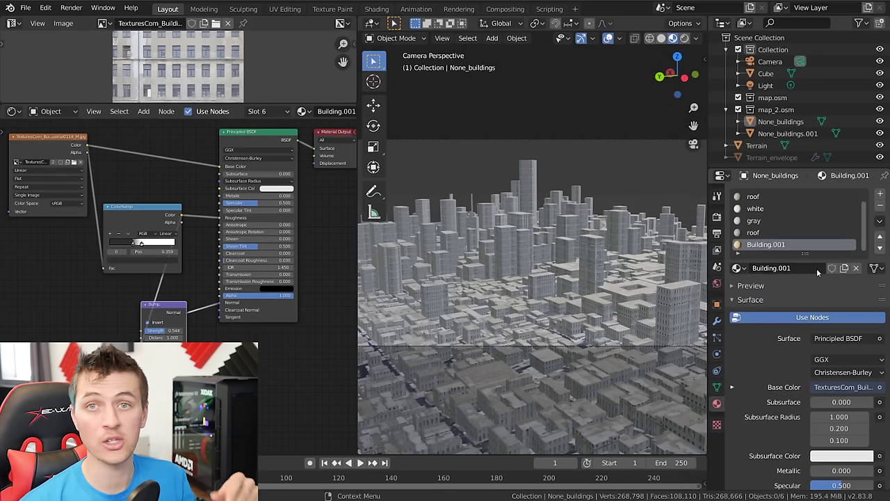
pyautogui.moveTo(98, 171); pyautogui.dragTo(124, 186, button='middle')
pyautogui.click(107, 178)
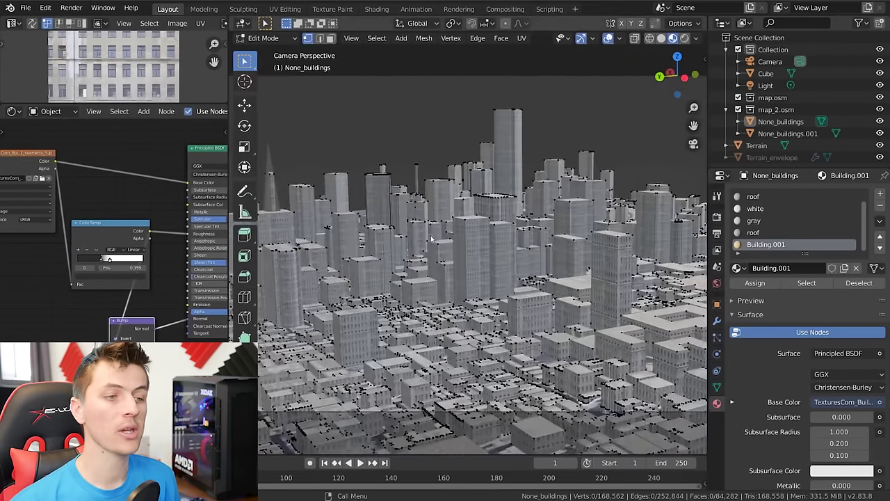
# Select several complete downtown buildings as linked geometry in Edit Mode and assign them the Building.001 material.
pyautogui.keyDown('shift'); pyautogui.moveTo(431, 238); pyautogui.dragTo(493, 250, button='middle'); pyautogui.keyUp('shift')
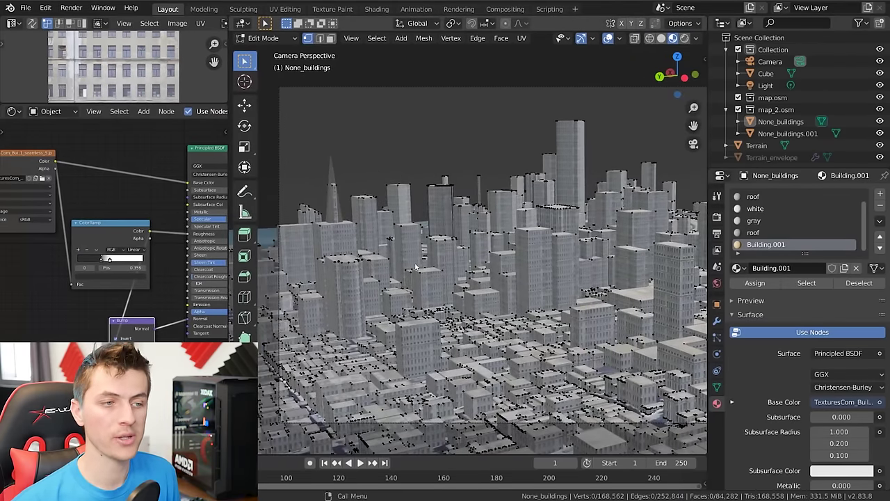
pyautogui.scroll(1, 468, 244)
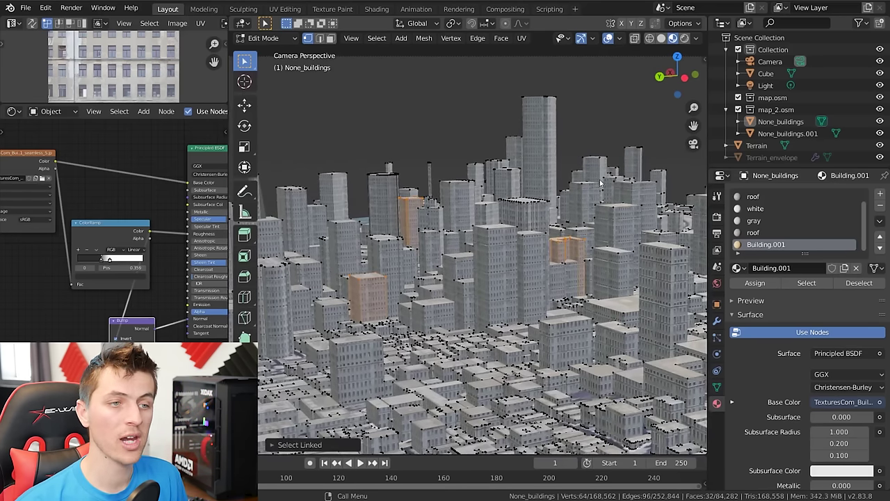
pyautogui.press('l')
pyautogui.press('l')
pyautogui.moveTo(633, 164); pyautogui.dragTo(353, 143, button='middle')
pyautogui.press('l')
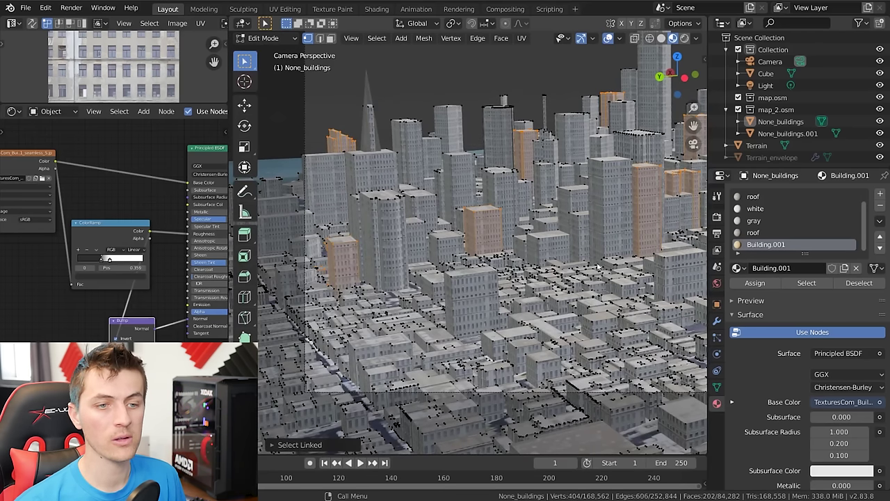
pyautogui.click(752, 286)
pyautogui.hotkey('alt', 'a')
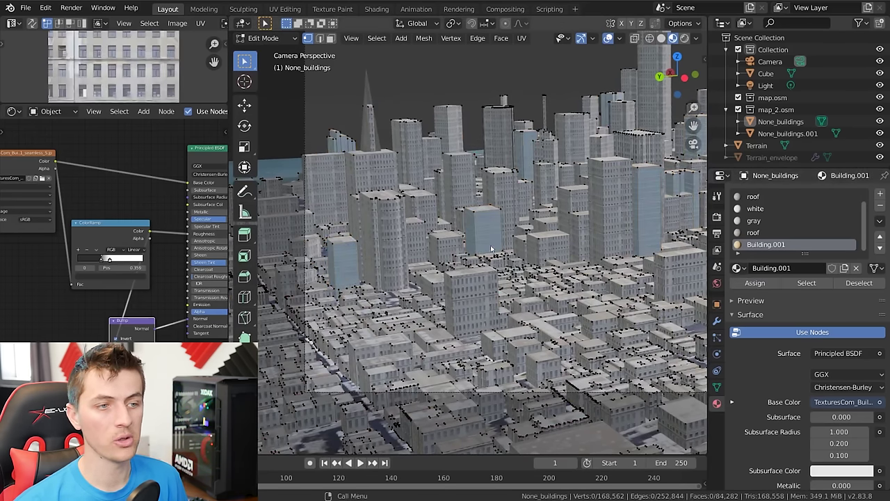
pyautogui.scroll(5, 553, 252)
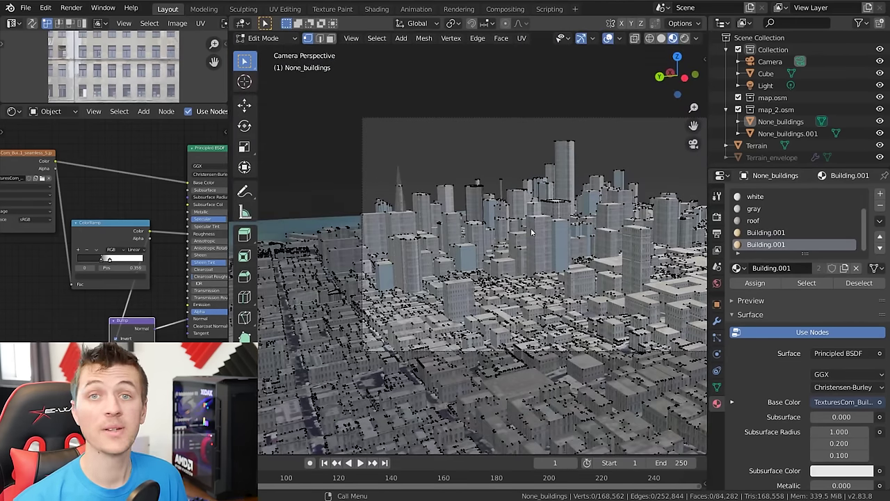
pyautogui.press('Tab')
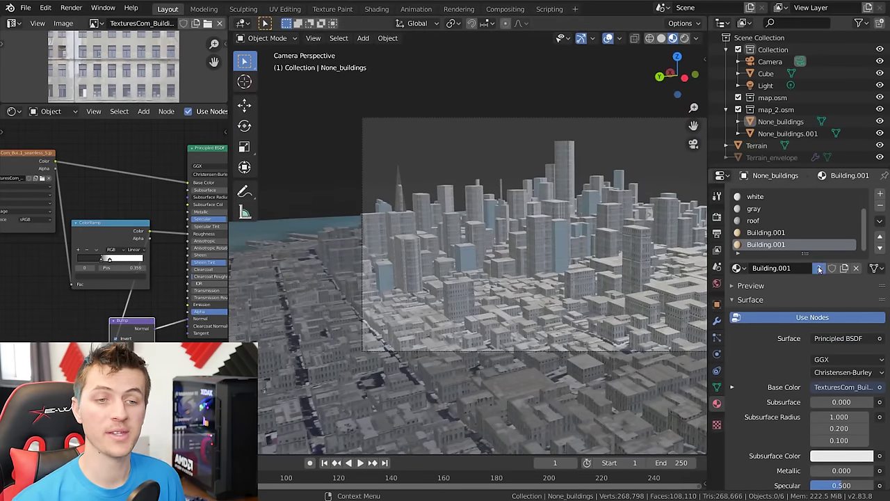
# Select several other high-rises, including the tallest tower, as linked geometry and assign them the Building.002 material.
pyautogui.press('Tab')
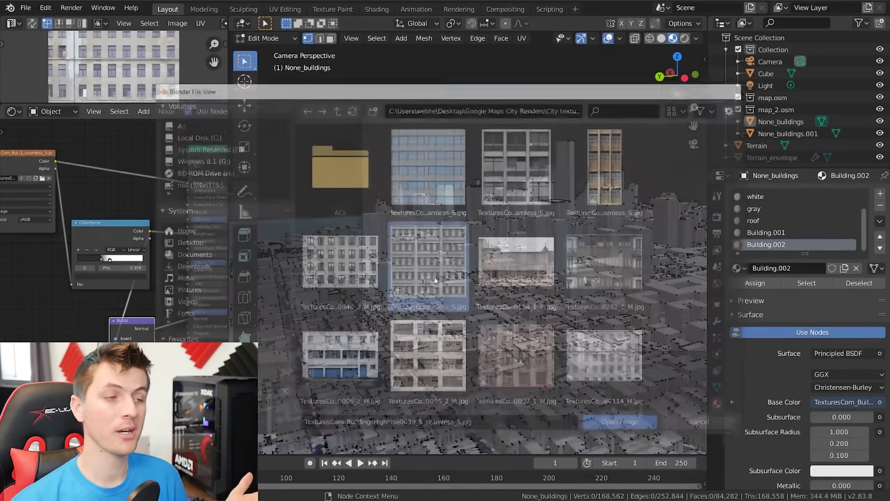
pyautogui.scroll(2, 514, 298)
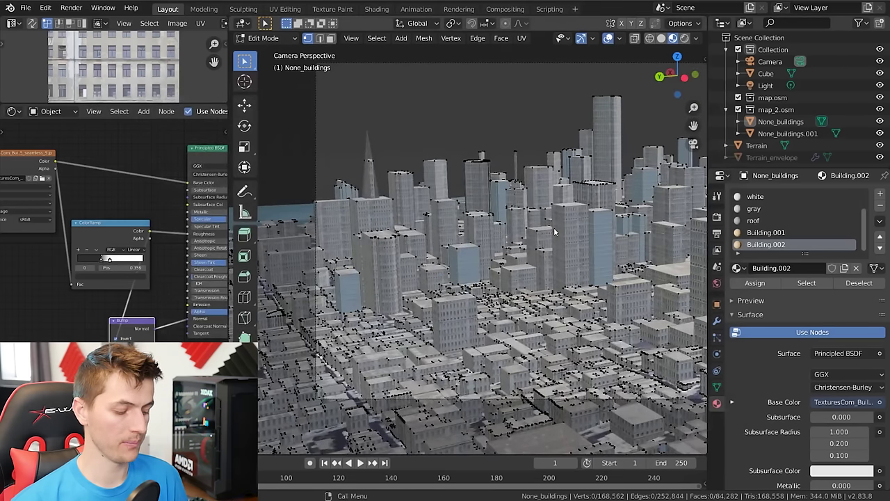
pyautogui.press('l')
pyautogui.press('l')
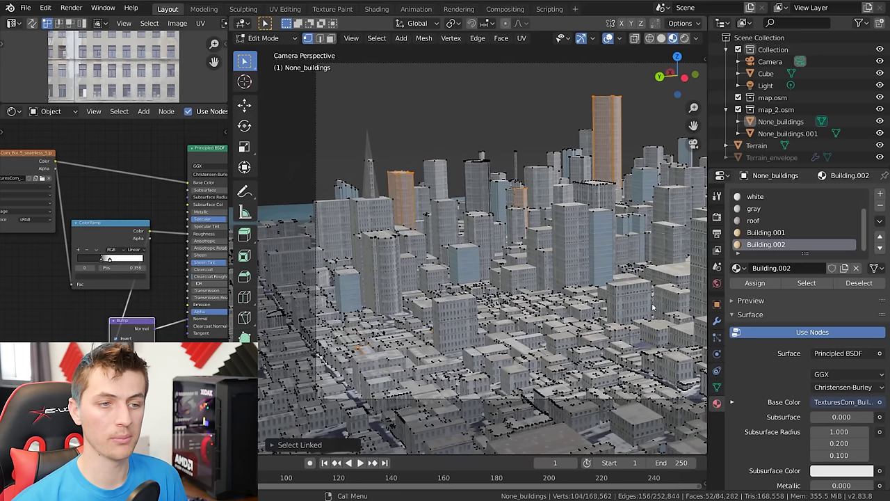
pyautogui.press('l')
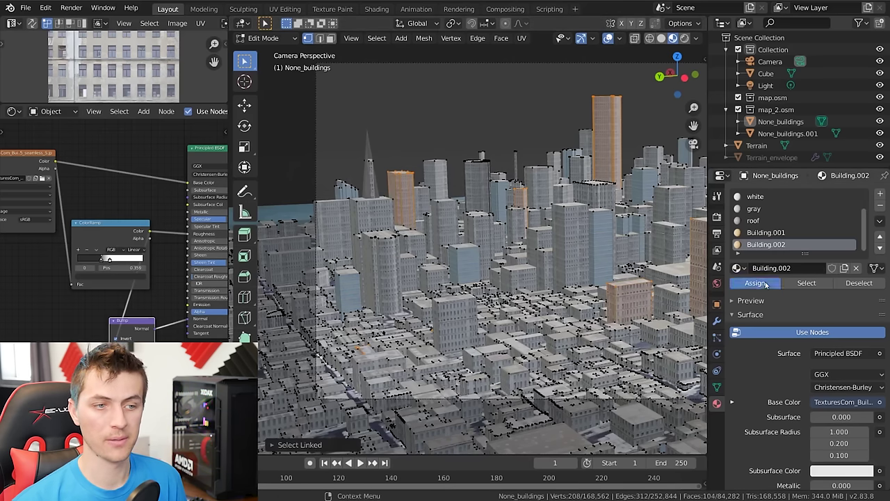
pyautogui.press('a')
pyautogui.hotkey('alt', 'a')
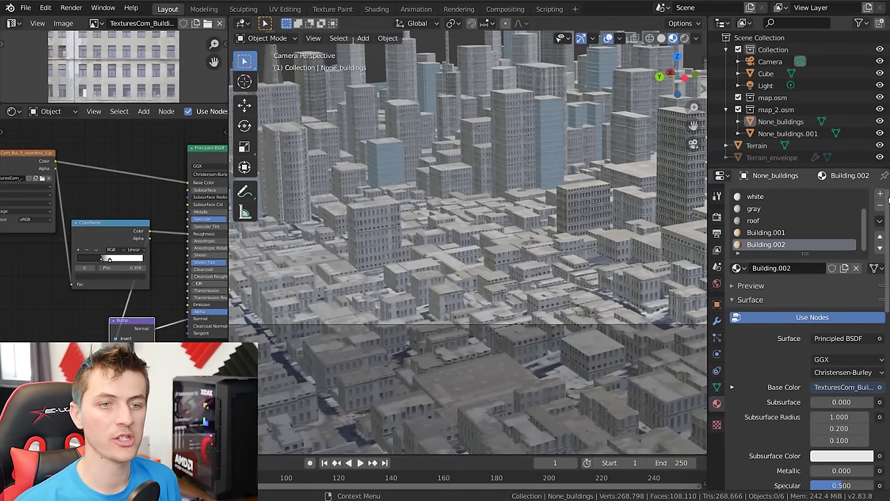
# Add a material slot with a single-user copy of Building.002 and load TexturesCom_HighRiseNight0038_1_M.jpg as its image texture.
pyautogui.click(881, 197)
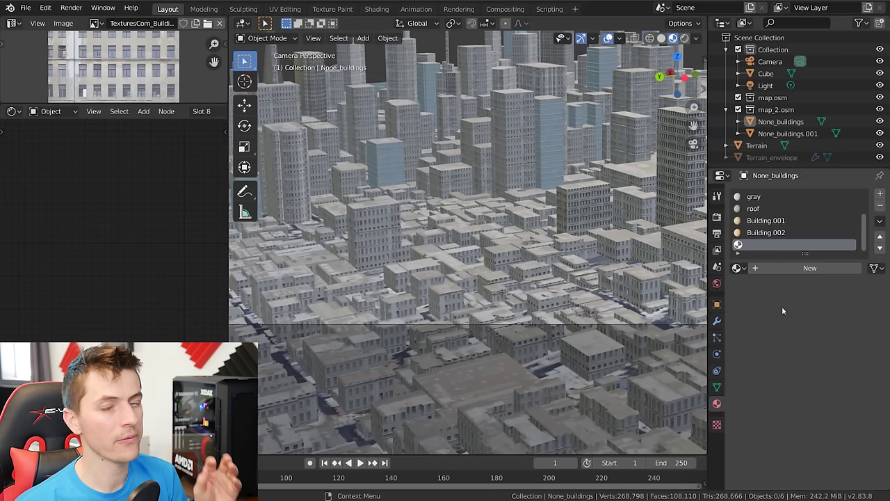
pyautogui.click(738, 268)
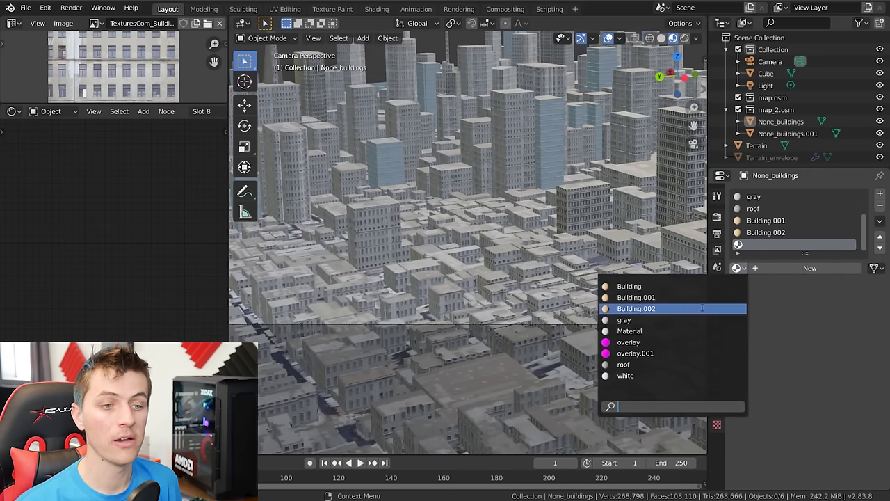
pyautogui.click(635, 308)
pyautogui.click(820, 269)
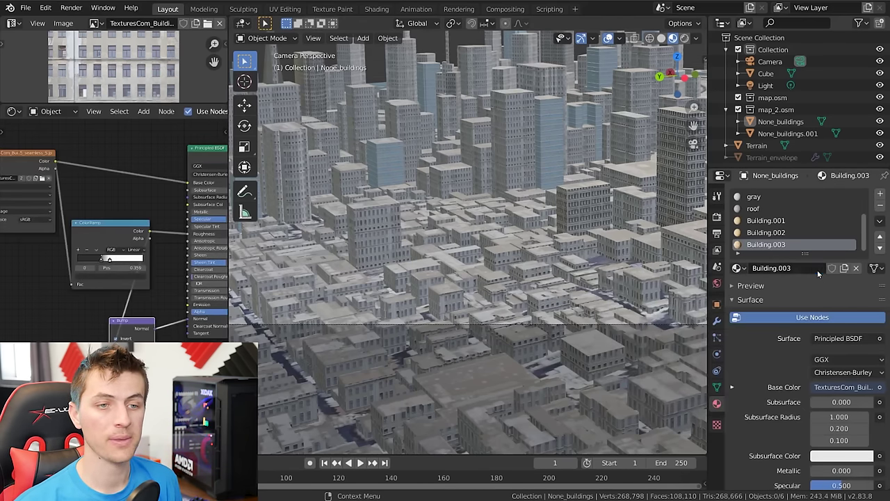
pyautogui.moveTo(126, 185); pyautogui.dragTo(133, 198, button='middle')
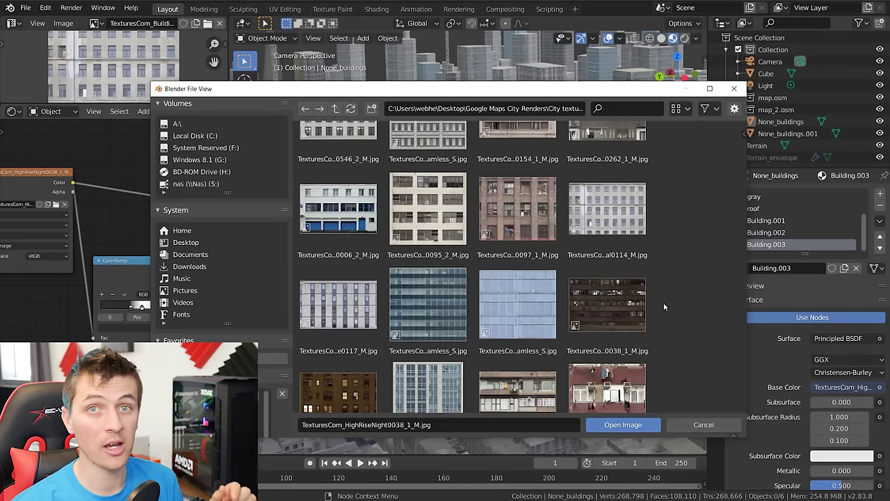
pyautogui.click(645, 305)
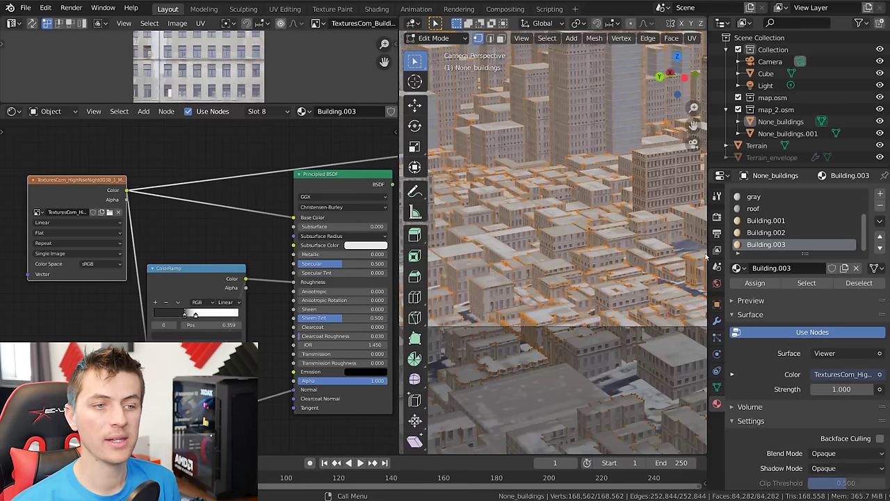
# Clear the selection, select several low-rise buildings as linked geometry and assign them the Building.003 material.
pyautogui.hotkey('alt', 'a')
pyautogui.press('l')
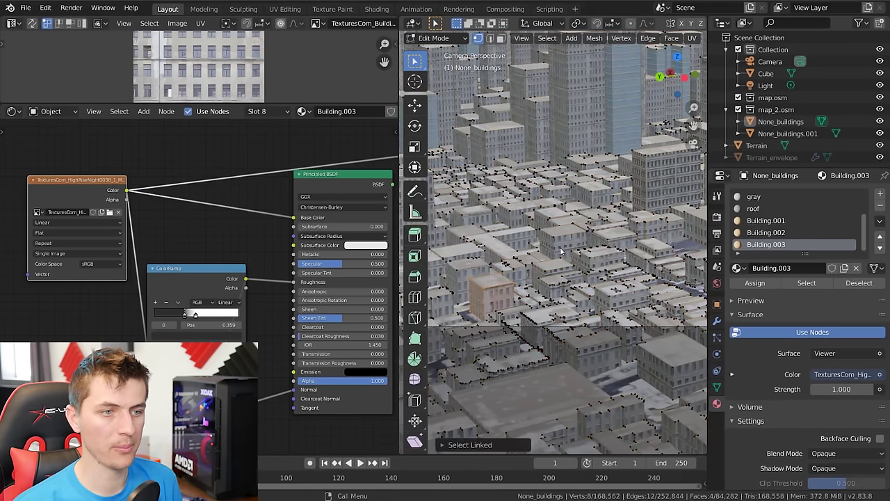
pyautogui.press('l')
pyautogui.keyDown('shift'); pyautogui.moveTo(681, 233); pyautogui.dragTo(606, 232, button='middle'); pyautogui.keyUp('shift')
pyautogui.press('l')
pyautogui.click(755, 284)
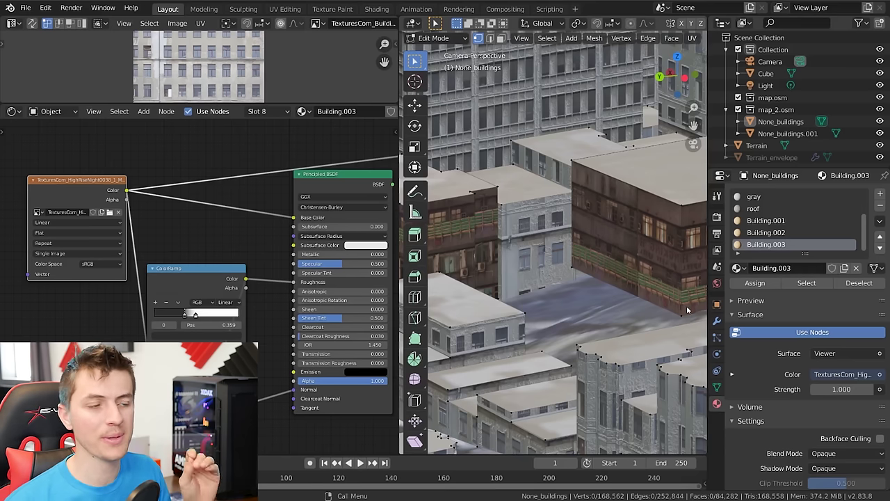
# Insert an RGB Curves node after the night facade's image texture and bend its curve downward to isolate the lit windows.
pyautogui.moveTo(87, 201); pyautogui.dragTo(109, 314, button='middle')
pyautogui.scroll(-1, 190, 225)
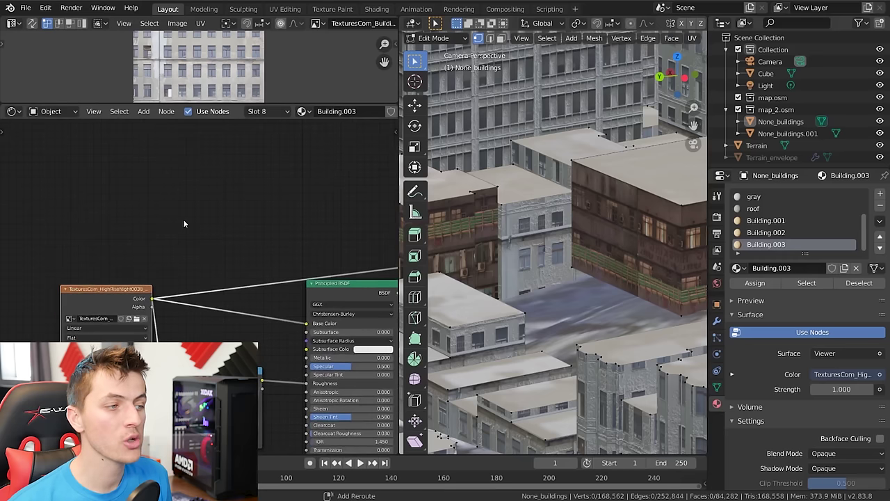
pyautogui.hotkey('shift', 'a')
pyautogui.moveTo(167, 209)
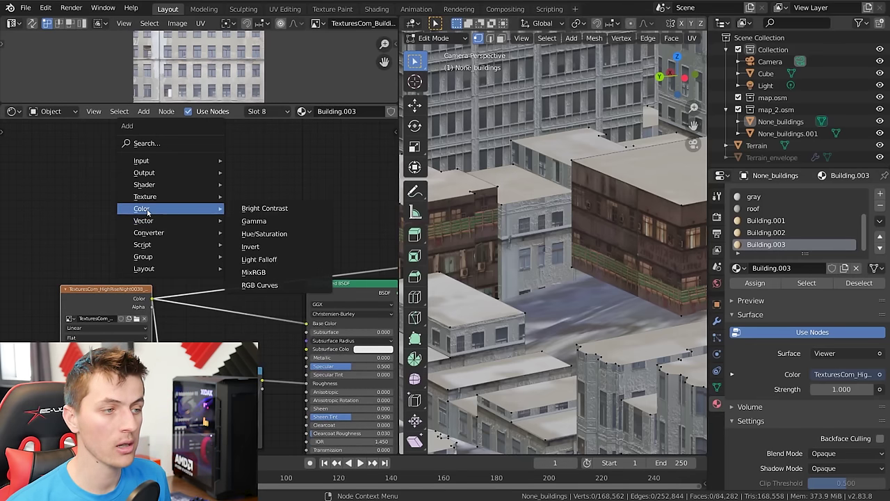
pyautogui.click(299, 286)
pyautogui.click(169, 152)
pyautogui.moveTo(152, 297); pyautogui.dragTo(171, 251)
pyautogui.keyDown('ctrl'); pyautogui.keyDown('shift'); pyautogui.click(210, 171); pyautogui.keyUp('shift'); pyautogui.keyUp('ctrl')
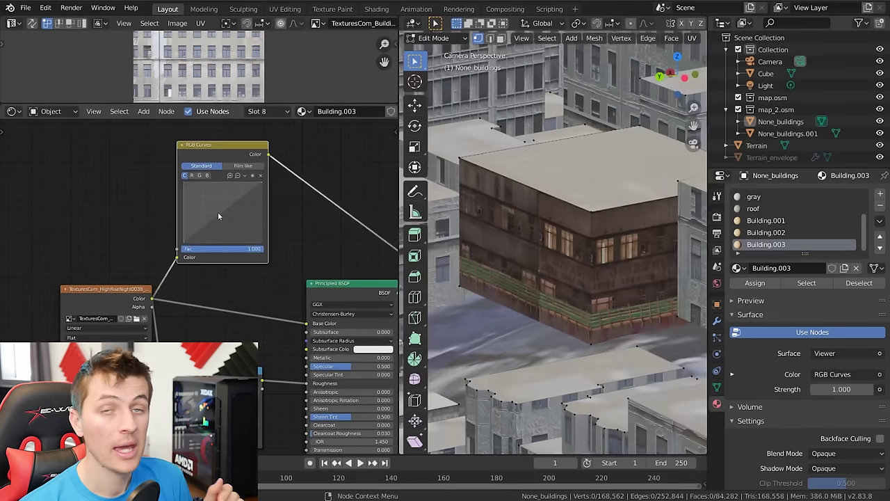
pyautogui.moveTo(224, 211); pyautogui.dragTo(243, 227)
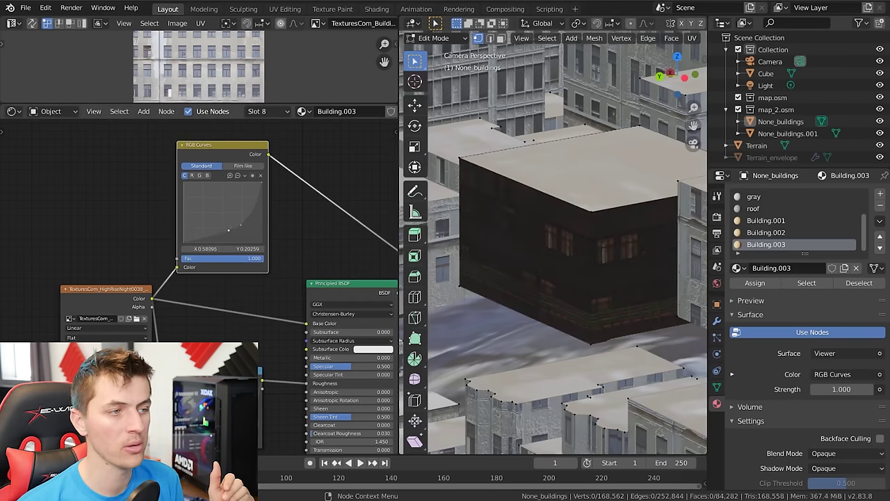
pyautogui.click(252, 209)
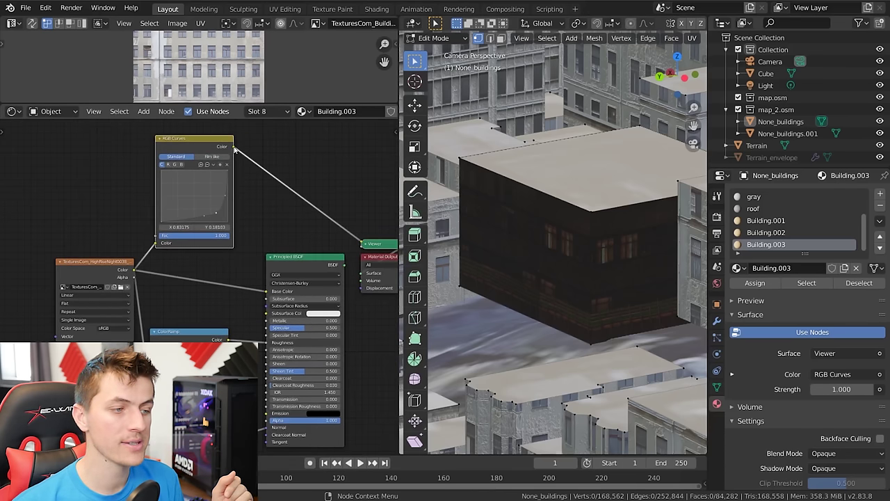
# Connect the RGB Curves color to the Principled BSDF's Emission and route the BSDF back to the Material Output's Surface.
pyautogui.moveTo(235, 148); pyautogui.dragTo(273, 414)
pyautogui.moveTo(338, 382); pyautogui.dragTo(283, 360, button='middle')
pyautogui.keyDown('ctrl'); pyautogui.keyDown('shift'); pyautogui.click(255, 243); pyautogui.keyUp('shift'); pyautogui.keyUp('ctrl')
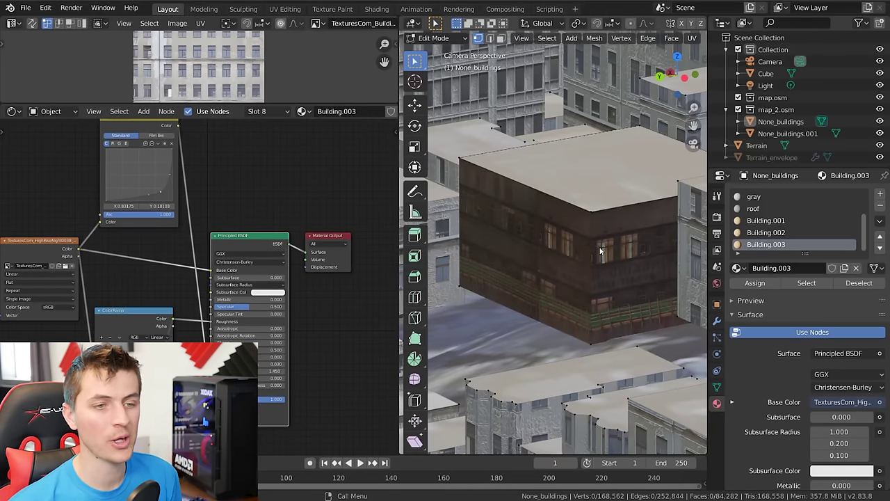
pyautogui.scroll(-5, 611, 251)
pyautogui.press('Tab')
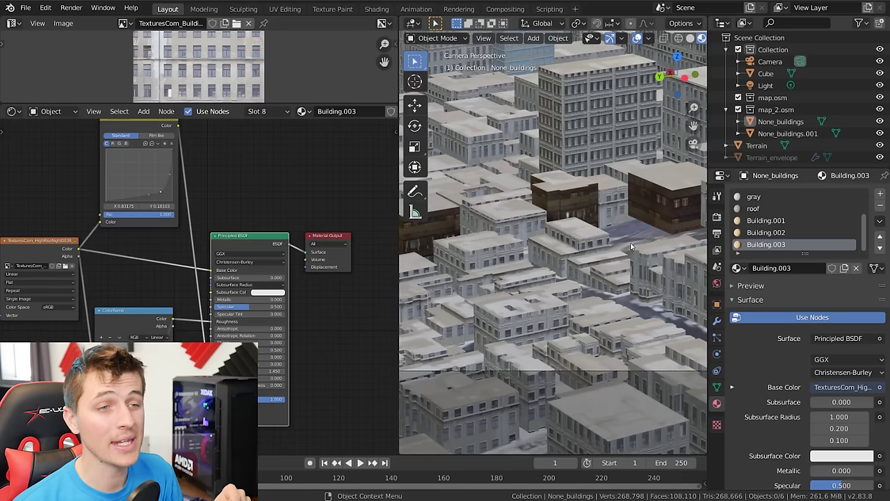
# Examine the mix of facade textures and lit windows across the city's low-rise blocks and high-rises.
pyautogui.scroll(-1, 586, 250)
pyautogui.keyDown('shift'); pyautogui.moveTo(587, 251); pyautogui.dragTo(633, 243, button='middle'); pyautogui.keyUp('shift')
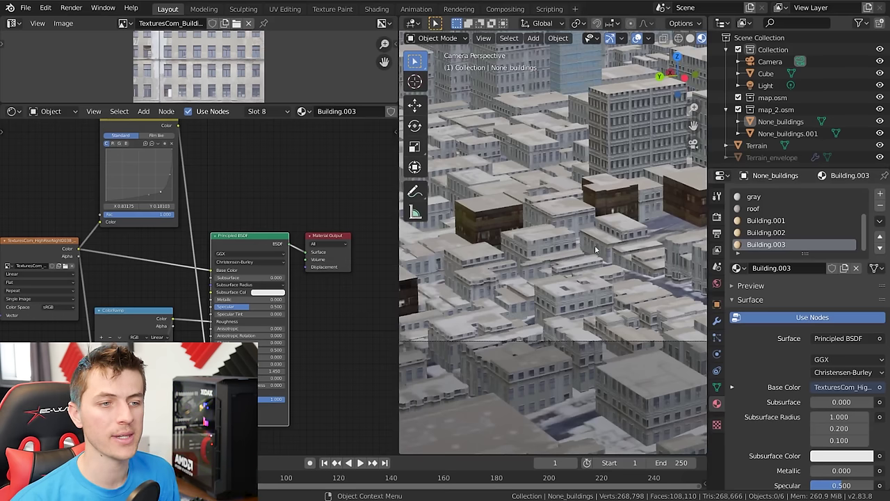
pyautogui.moveTo(534, 265); pyautogui.dragTo(656, 235, button='middle')
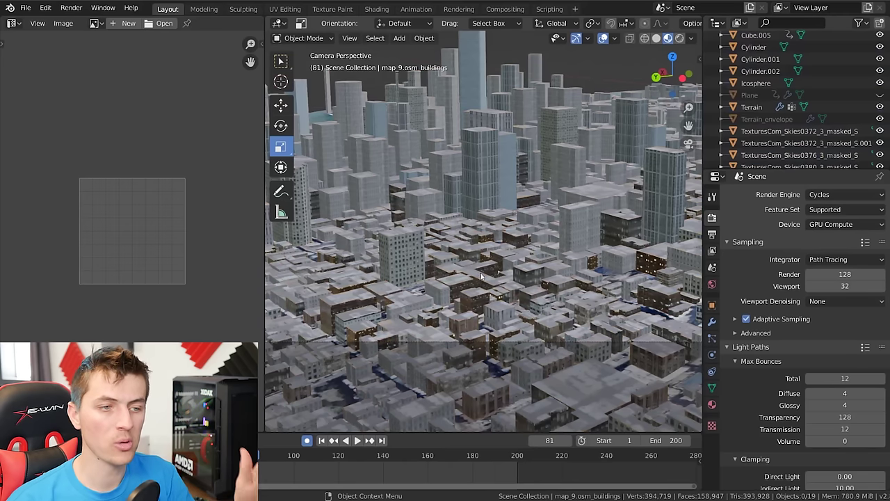
pyautogui.moveTo(525, 240); pyautogui.dragTo(554, 225, button='middle')
pyautogui.keyDown('shift'); pyautogui.moveTo(499, 175); pyautogui.dragTo(518, 177, button='middle'); pyautogui.keyUp('shift')
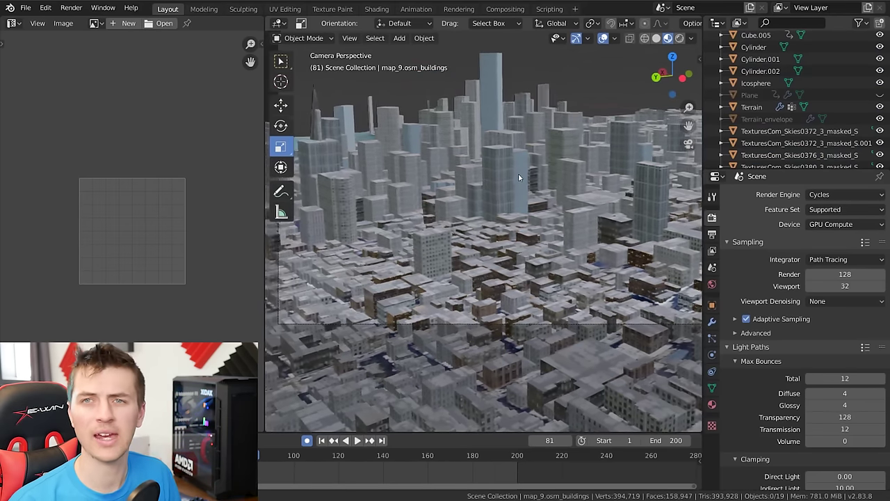
pyautogui.scroll(2, 518, 182)
pyautogui.keyDown('shift'); pyautogui.moveTo(480, 201); pyautogui.dragTo(525, 176, button='middle'); pyautogui.keyUp('shift')
pyautogui.scroll(1, 524, 177)
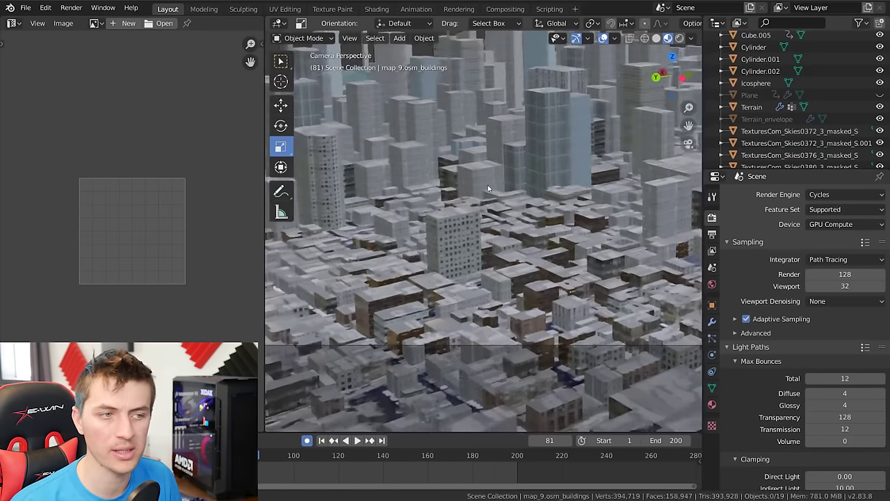
pyautogui.scroll(2, 495, 221)
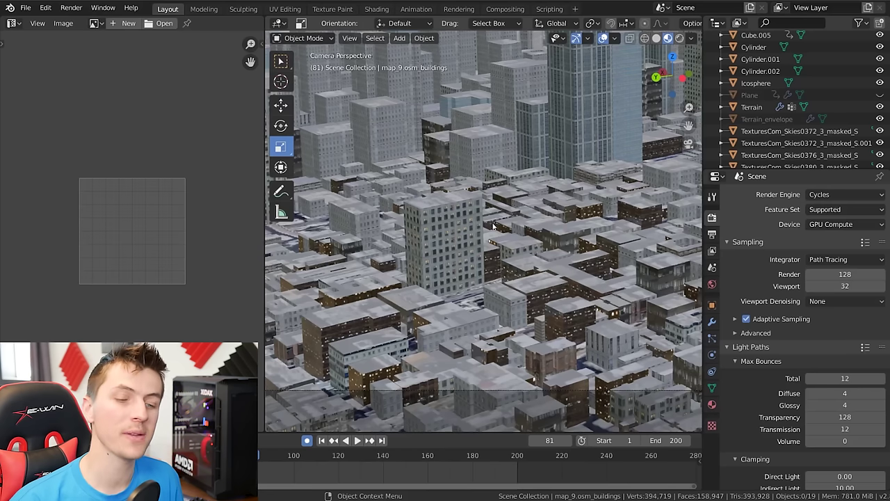
pyautogui.scroll(1, 552, 266)
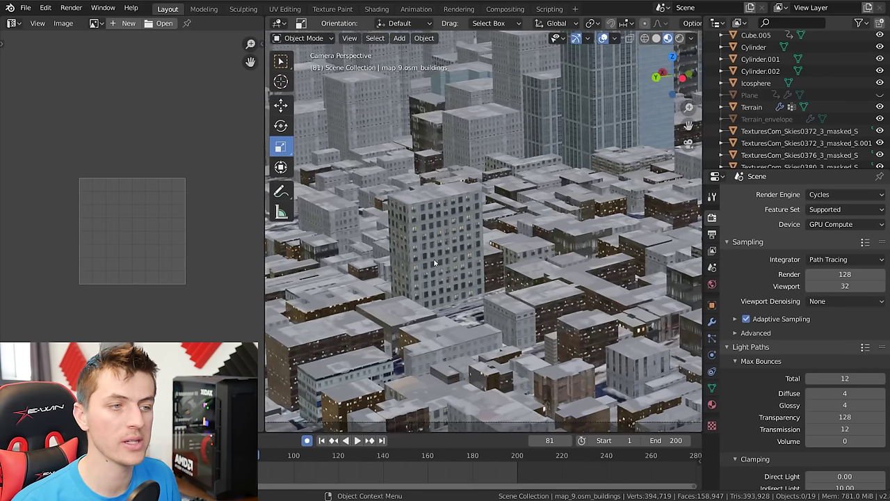
# Select the curved high-rise as linked geometry and shift its UVs so the window rows line up with the roof edge.
pyautogui.scroll(1, 567, 285)
pyautogui.scroll(1, 567, 285)
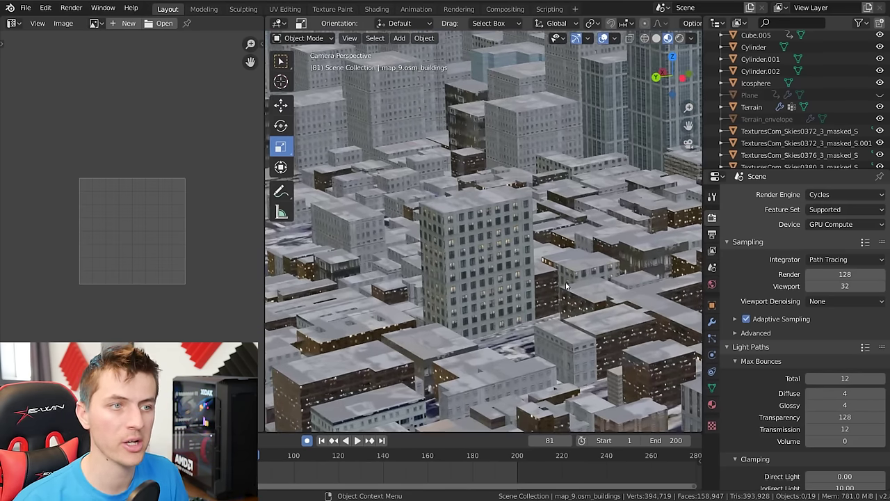
pyautogui.scroll(3, 486, 268)
pyautogui.press('Tab')
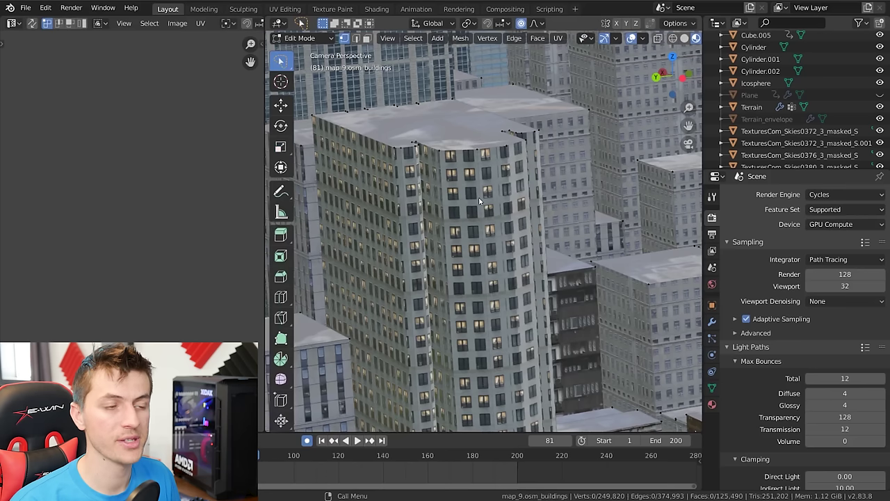
pyautogui.press('l')
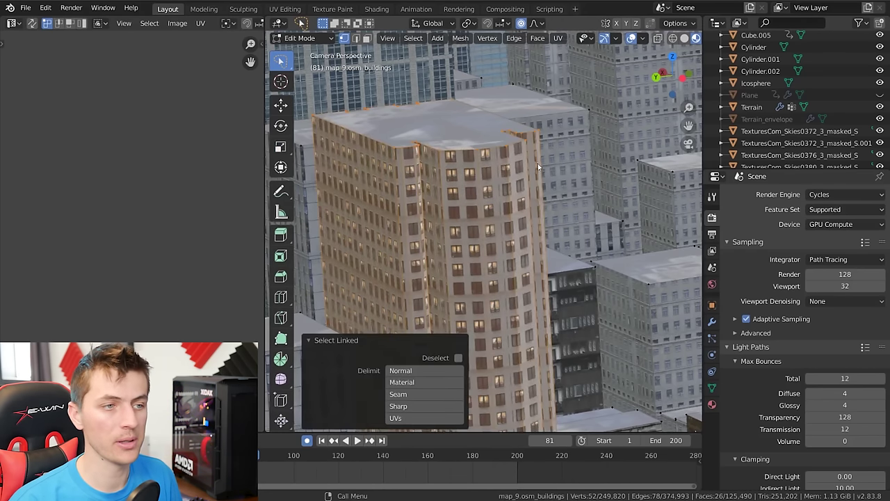
pyautogui.scroll(-6, 153, 231)
pyautogui.scroll(4, 146, 142)
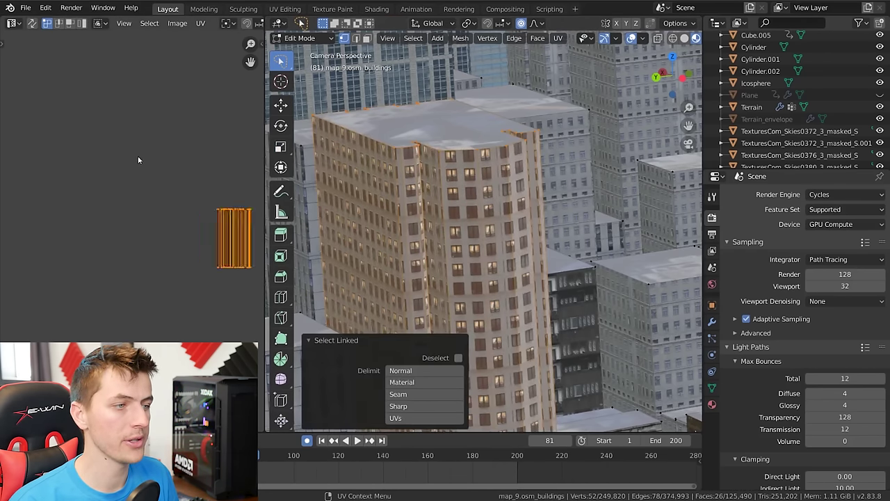
pyautogui.press('g')
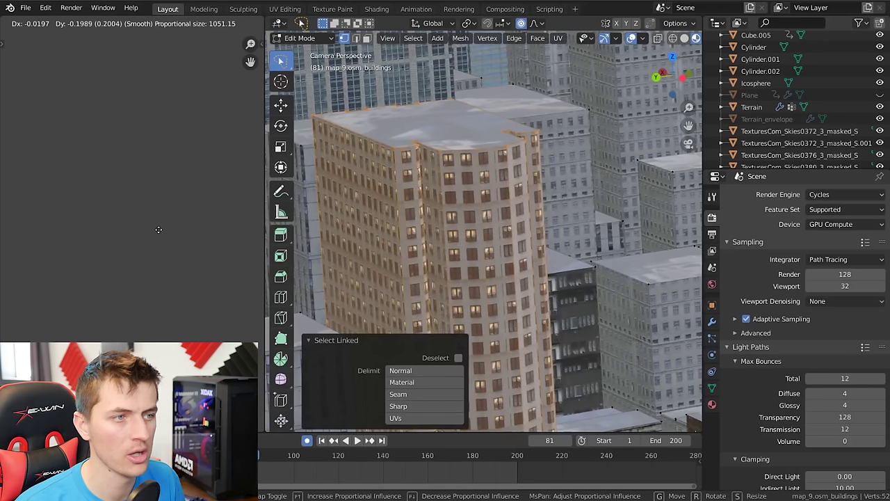
pyautogui.click(158, 230)
pyautogui.press('a')
pyautogui.hotkey('alt', 'a')
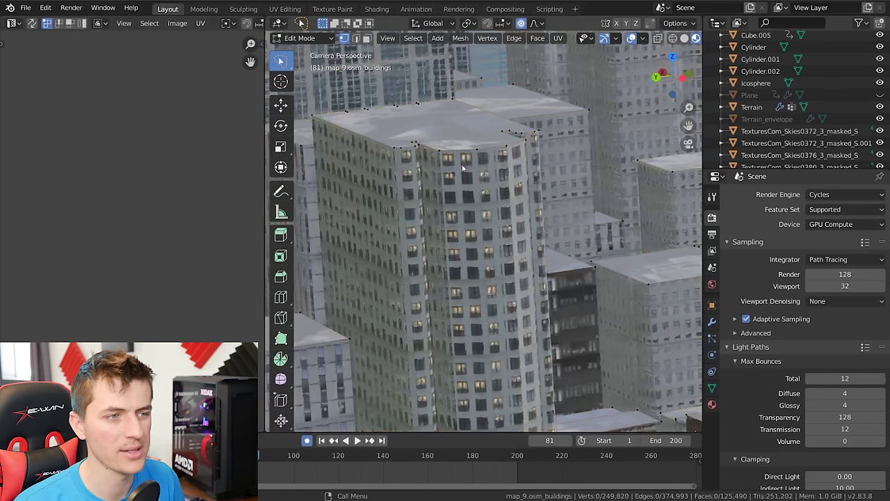
pyautogui.press('Tab')
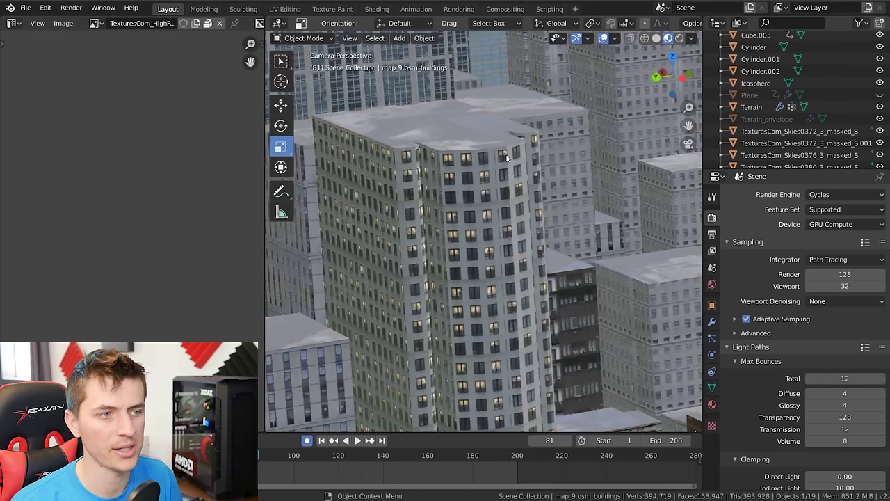
# Switch the render engine to Eevee and return it to Cycles.
pyautogui.scroll(-1, 506, 158)
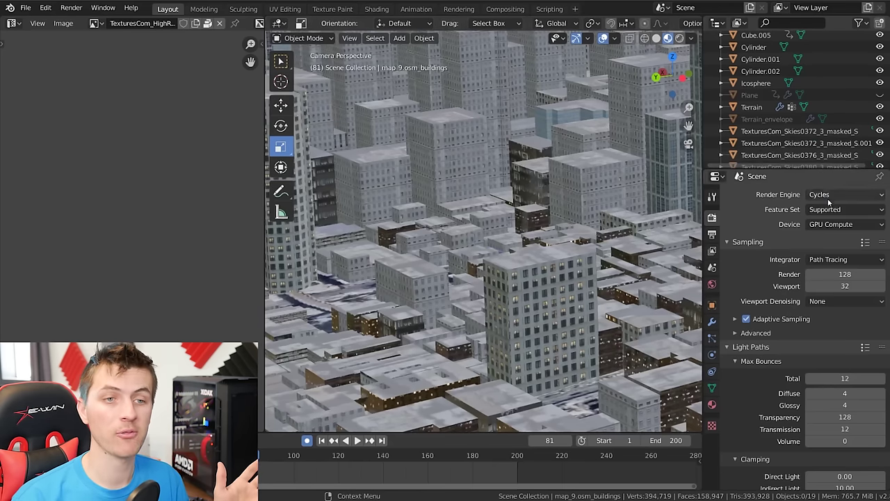
pyautogui.click(828, 195)
pyautogui.click(827, 208)
pyautogui.click(833, 195)
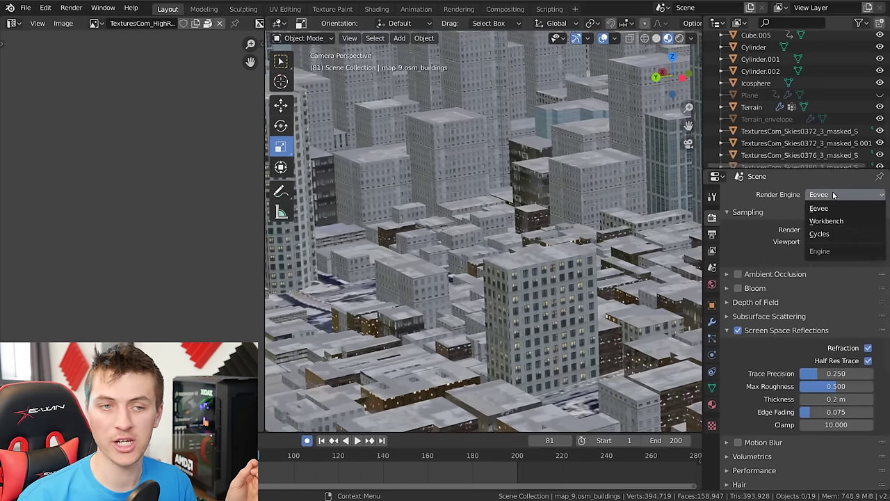
pyautogui.click(832, 235)
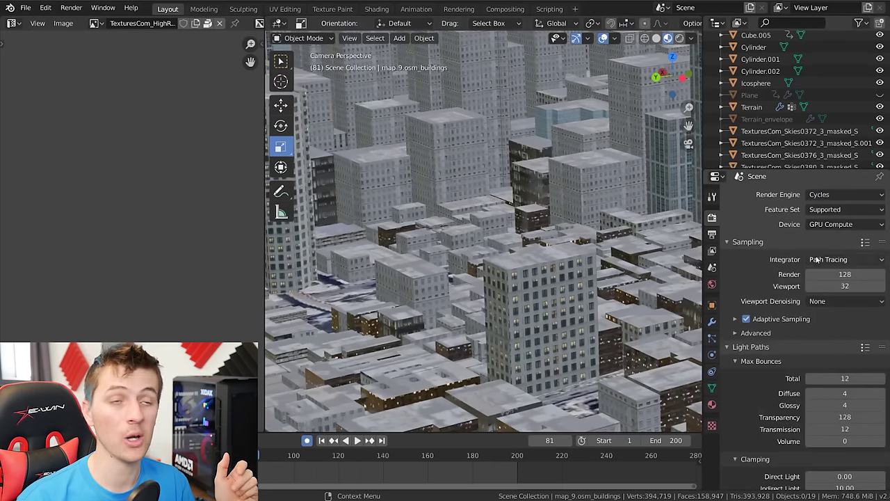
# Show the World shader nodes in the Shader Editor and open the World properties.
pyautogui.click(11, 23)
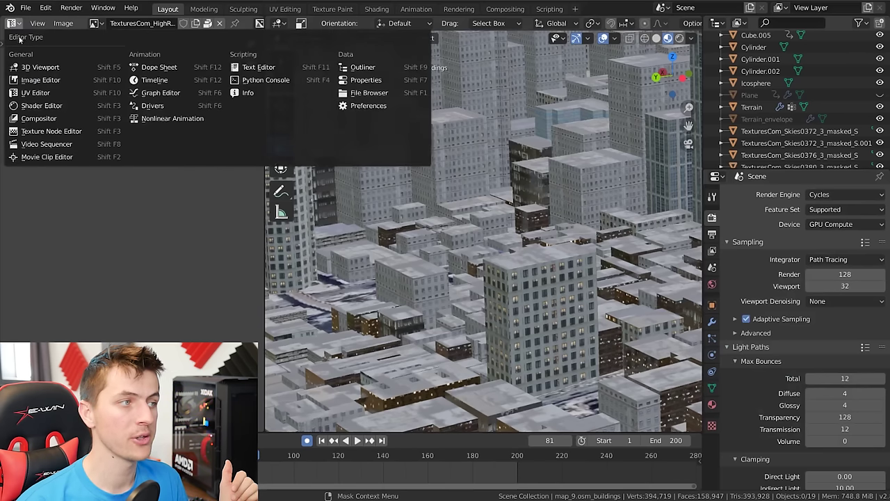
pyautogui.click(42, 105)
pyautogui.click(61, 24)
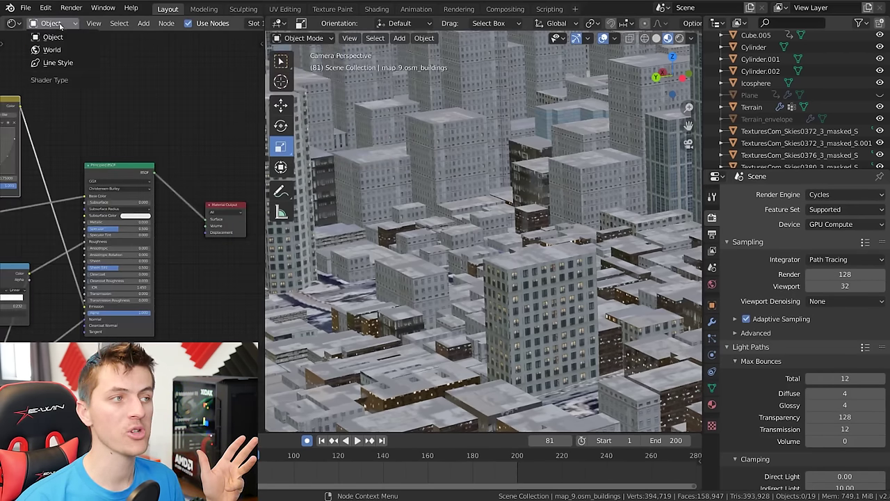
pyautogui.click(56, 53)
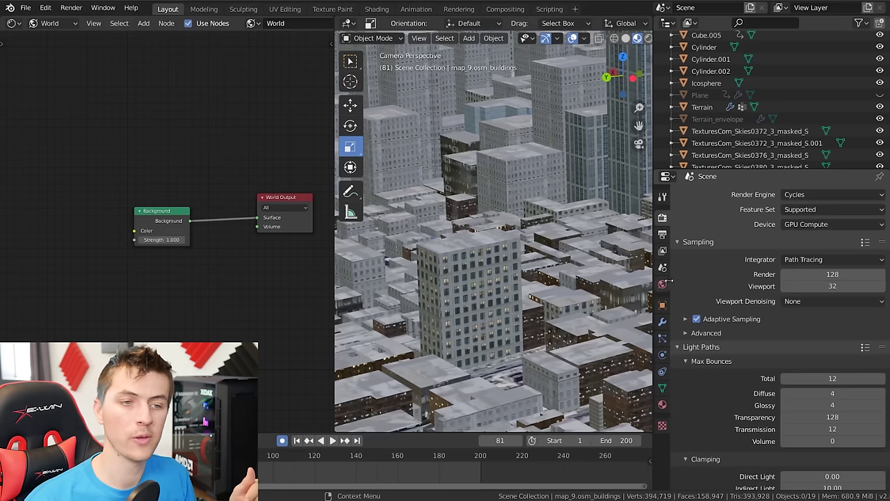
pyautogui.click(662, 282)
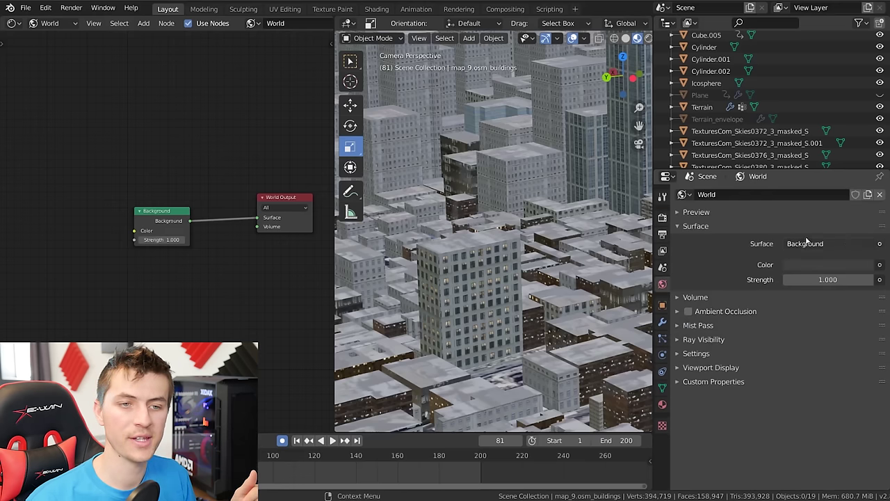
# Assign an Environment Texture to the world's Color and load syferfontein_1d_clear_4k.hdr from the HDRIs folder.
pyautogui.click(879, 266)
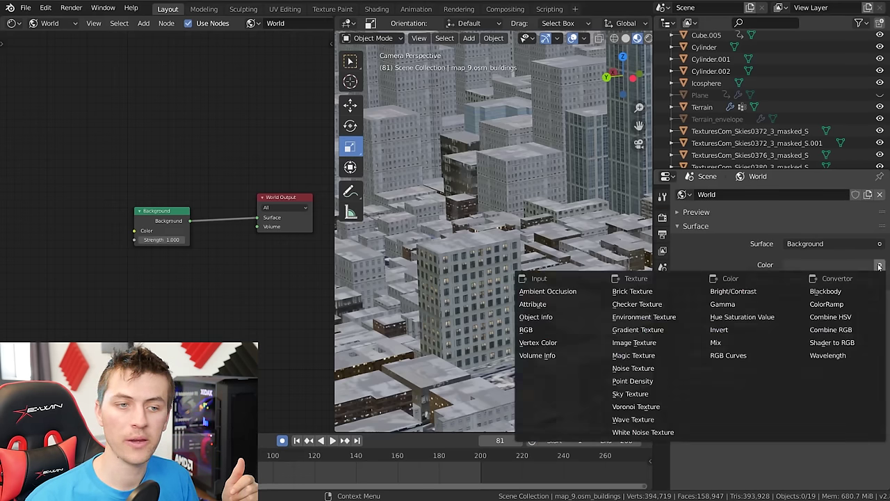
pyautogui.click(690, 317)
pyautogui.click(862, 279)
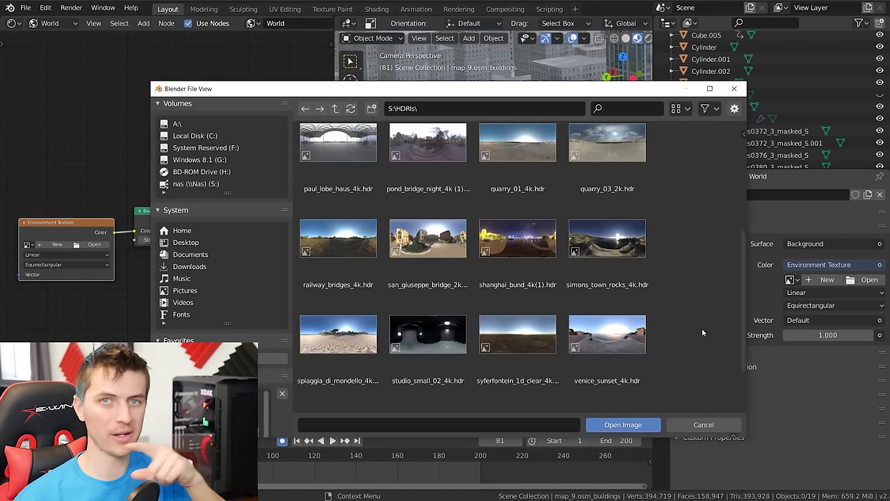
pyautogui.doubleClick(513, 341)
# Add linked Texture Coordinate and Mapping nodes in front of the HDRI environment texture.
pyautogui.moveTo(95, 155); pyautogui.dragTo(174, 116, button='middle')
pyautogui.scroll(2, 155, 169)
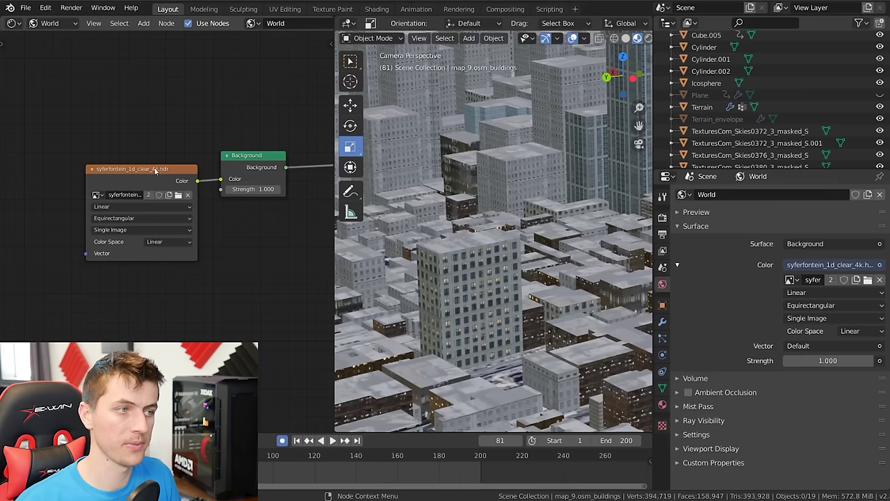
pyautogui.hotkey('ctrl', 't')
pyautogui.scroll(-4, 148, 139)
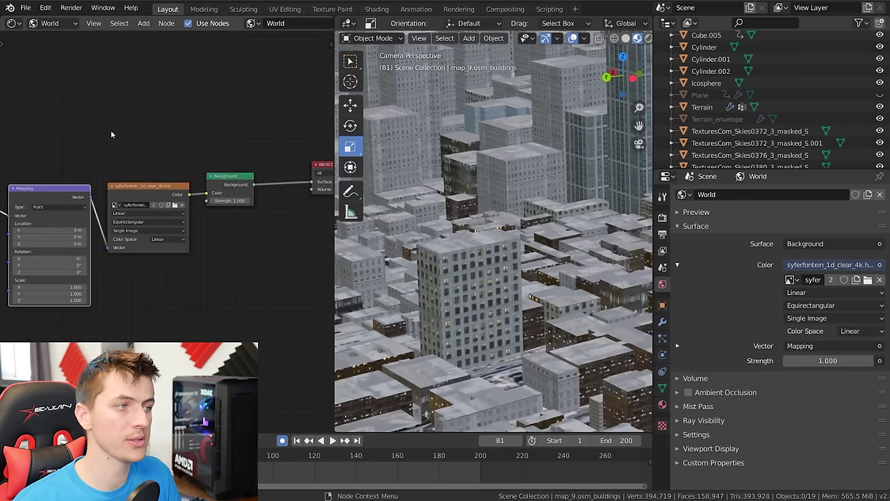
pyautogui.moveTo(111, 132); pyautogui.dragTo(220, 110, button='middle')
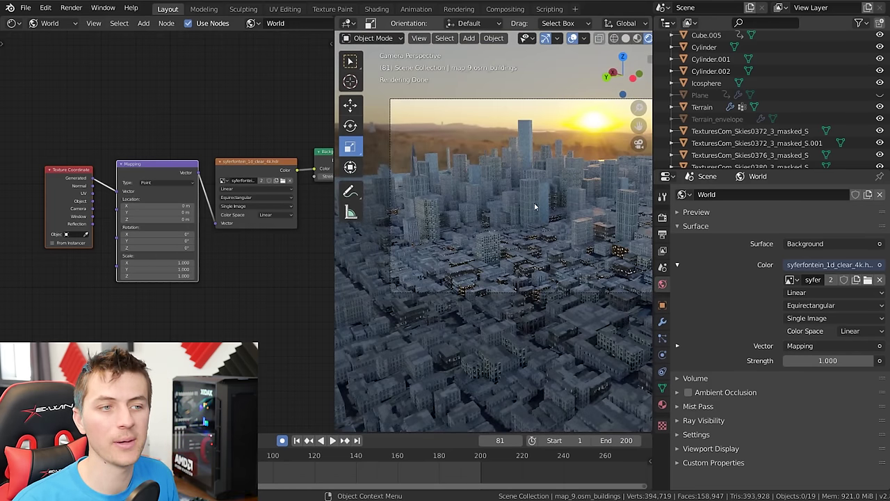
# Set the HDRI's Mapping rotation to X -3.2°, Y -5.7°, Z 96° and its location to X -0.1 m, Y -0.4 m.
pyautogui.keyDown('shift'); pyautogui.moveTo(572, 220); pyautogui.dragTo(544, 225, button='middle'); pyautogui.keyUp('shift')
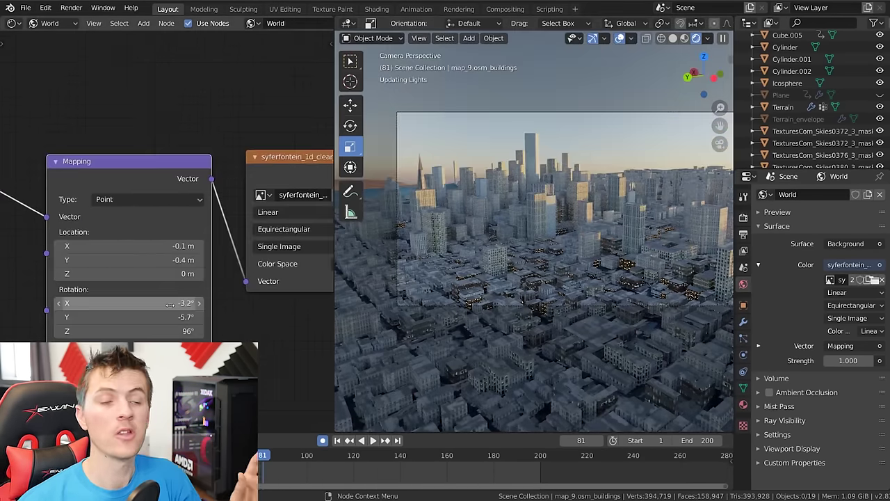
pyautogui.scroll(3, 274, 271)
pyautogui.scroll(1, 274, 271)
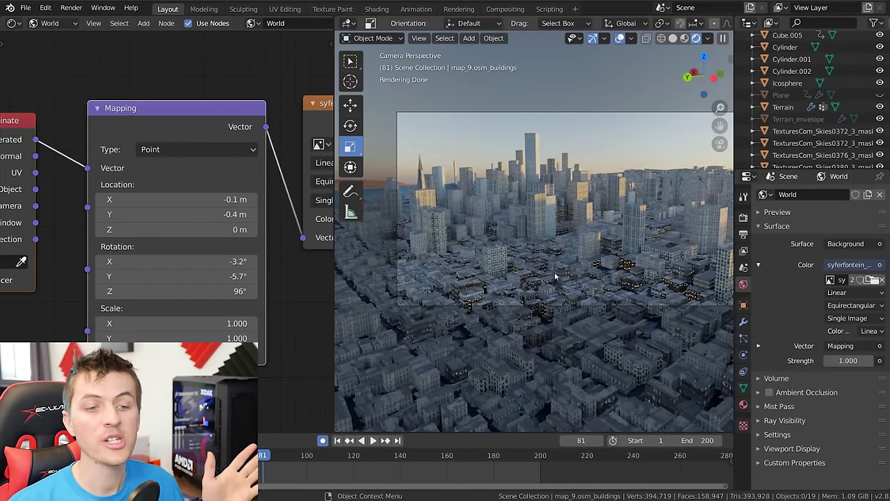
# Open the Render properties and review the Cycles sampling, light path and caustics settings.
pyautogui.click(743, 218)
pyautogui.scroll(-3, 837, 260)
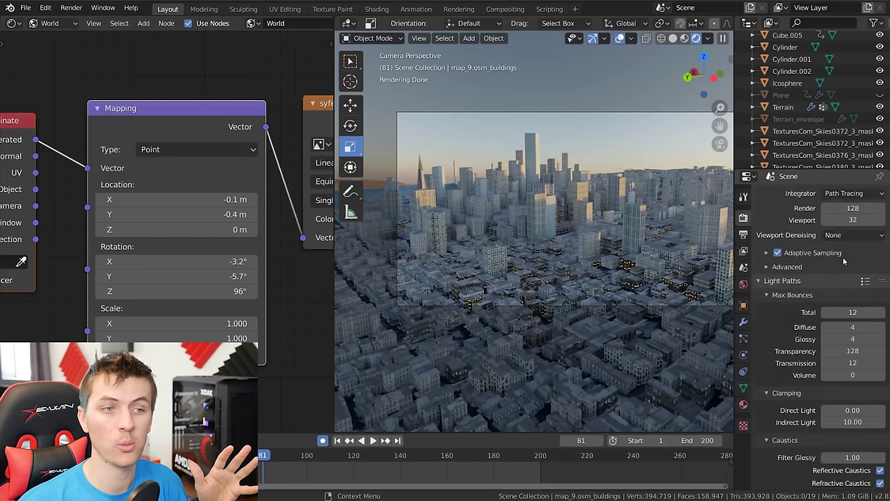
pyautogui.scroll(-6, 798, 280)
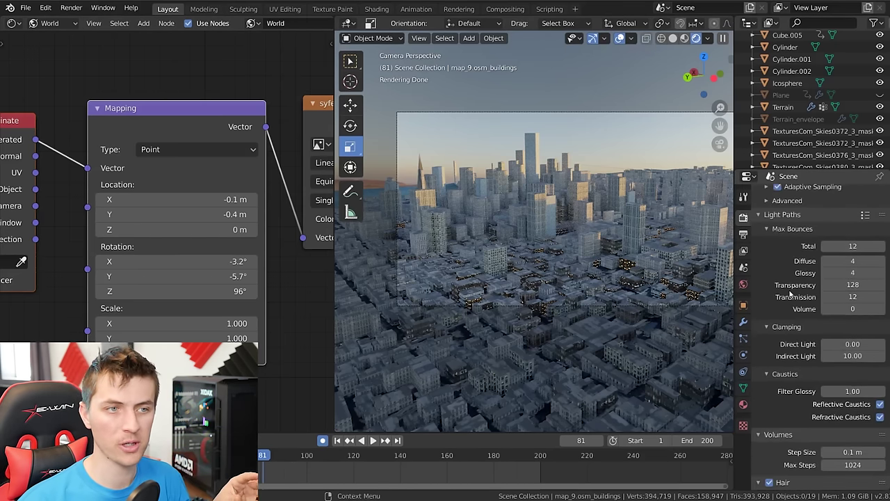
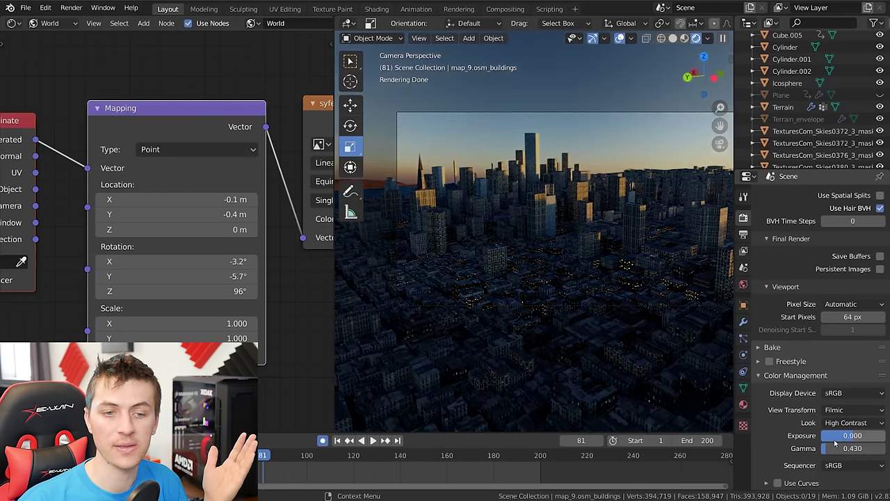
# Set the Color Management exposure to 1.4 and gamma to 0.38.
pyautogui.click(855, 446)
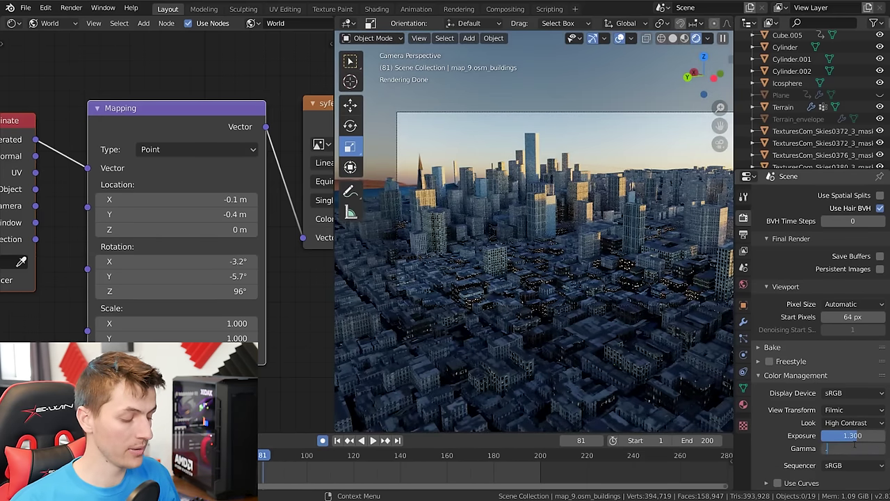
pyautogui.write('.3')
pyautogui.press('Return')
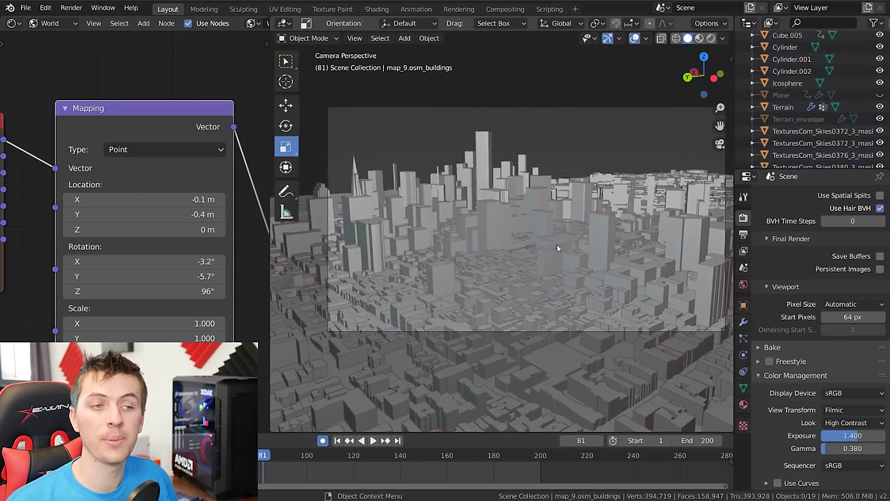
pyautogui.click(553, 250)
pyautogui.hotkey('shift', 'd')
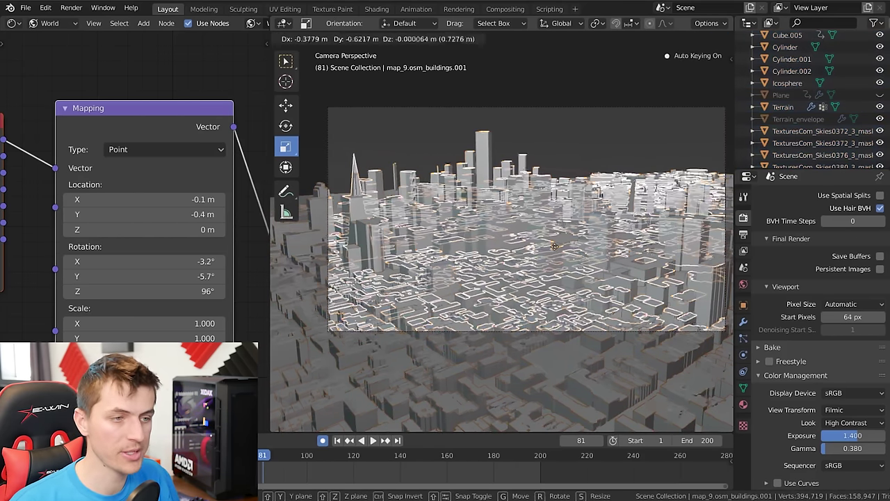
pyautogui.rightClick(562, 249)
pyautogui.press('a')
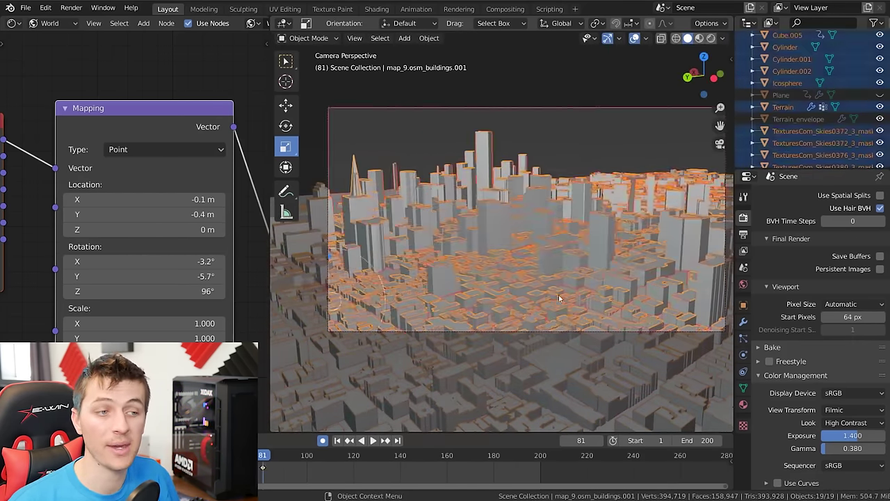
pyautogui.press('a')
# Move the white air-conditioner cube beside the other units, about -5.26 m in X and 4.76 m in Y, without changing its height.
pyautogui.scroll(-2, 492, 255)
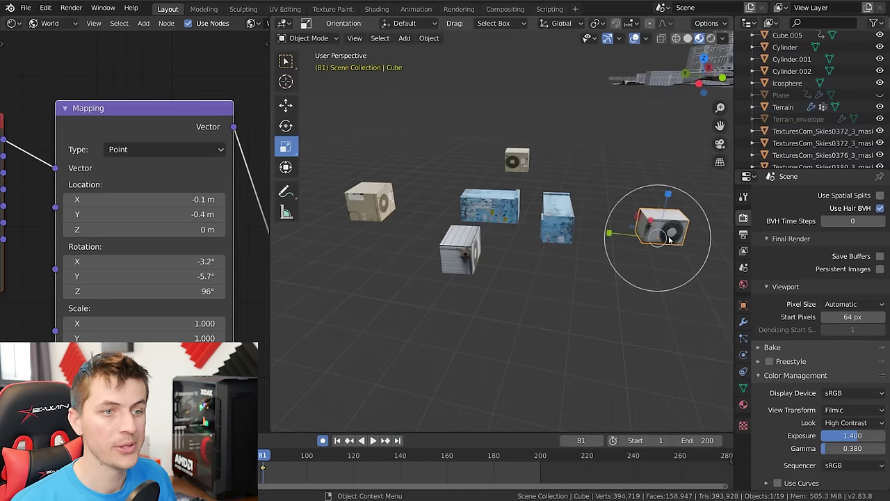
pyautogui.hotkey('alt', 'a')
pyautogui.scroll(1, 530, 261)
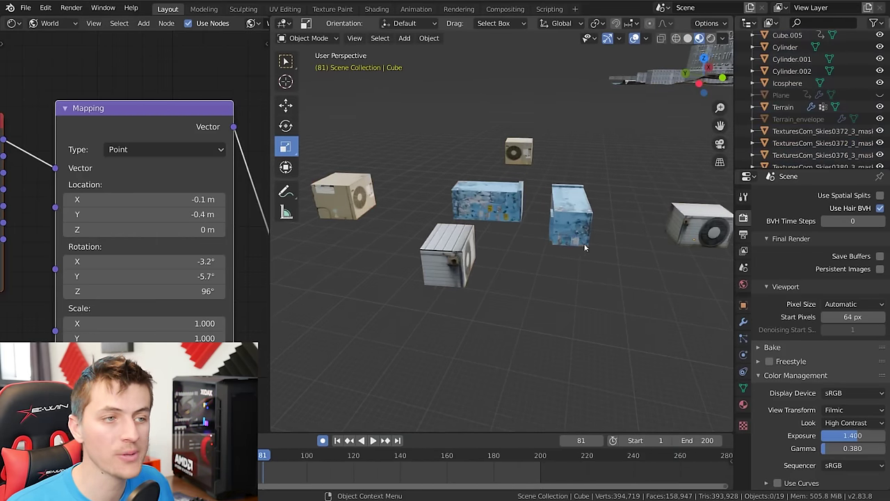
pyautogui.click(688, 236)
pyautogui.press('g')
pyautogui.hotkey('shift', 'z')
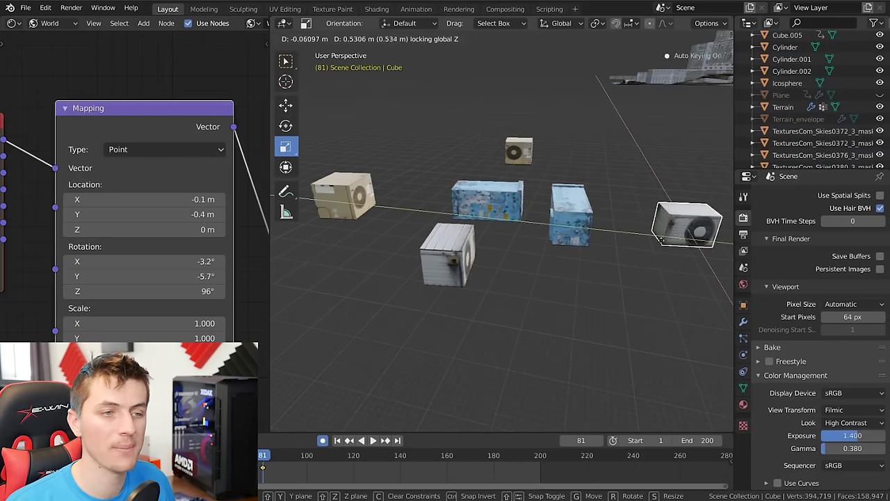
pyautogui.click(563, 297)
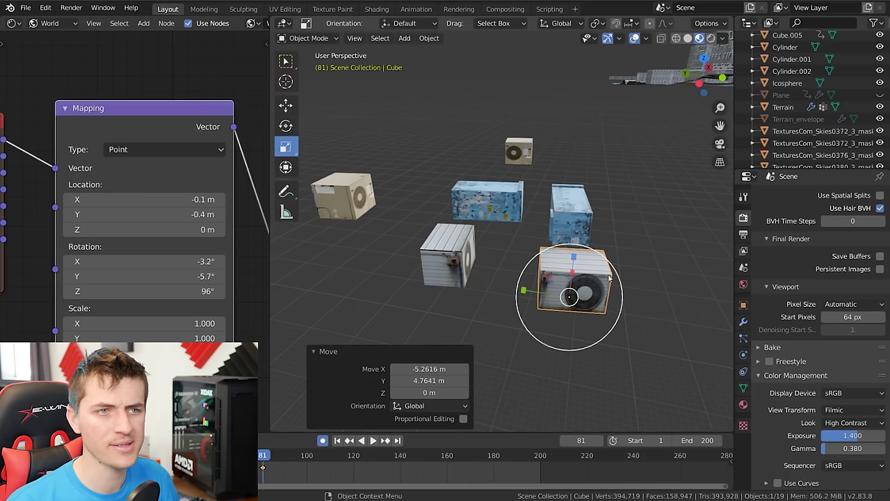
# Unwrap the whole air-conditioner cube with Cube Projection and link its image texture's Color to the Principled BSDF Base Color.
pyautogui.moveTo(609, 278); pyautogui.dragTo(509, 276, button='middle')
pyautogui.click(444, 277)
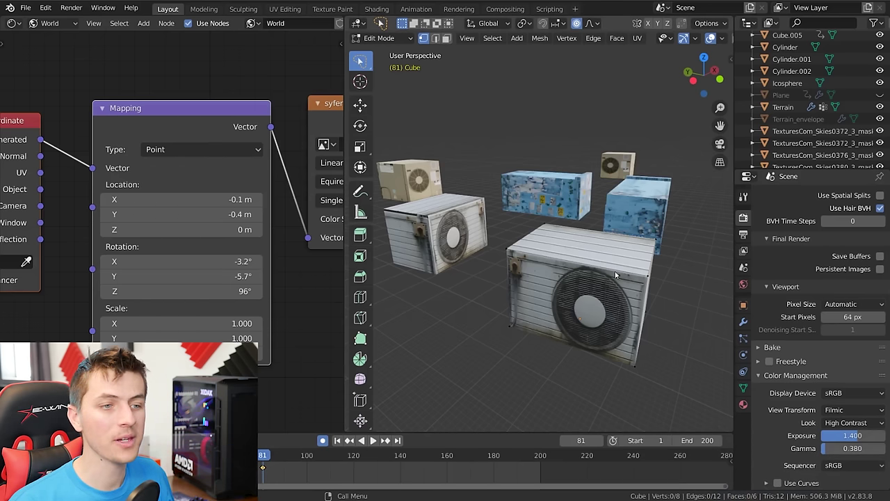
pyautogui.press('a')
pyautogui.press('u')
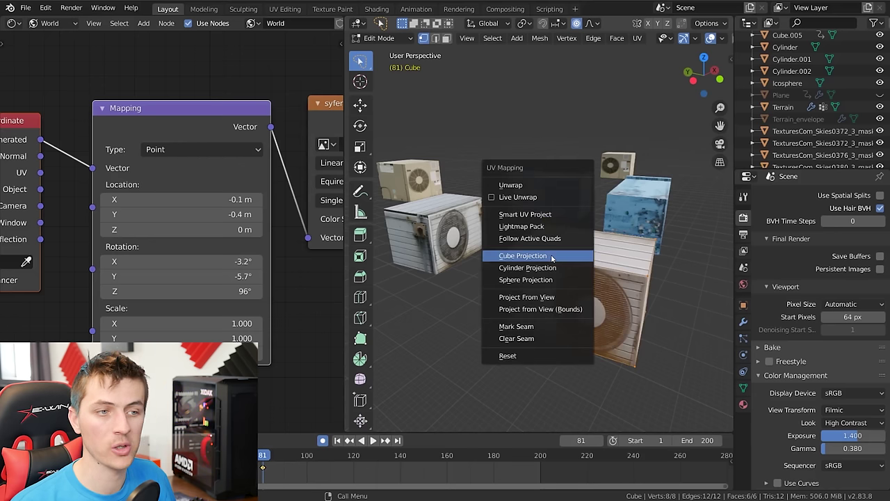
pyautogui.click(551, 258)
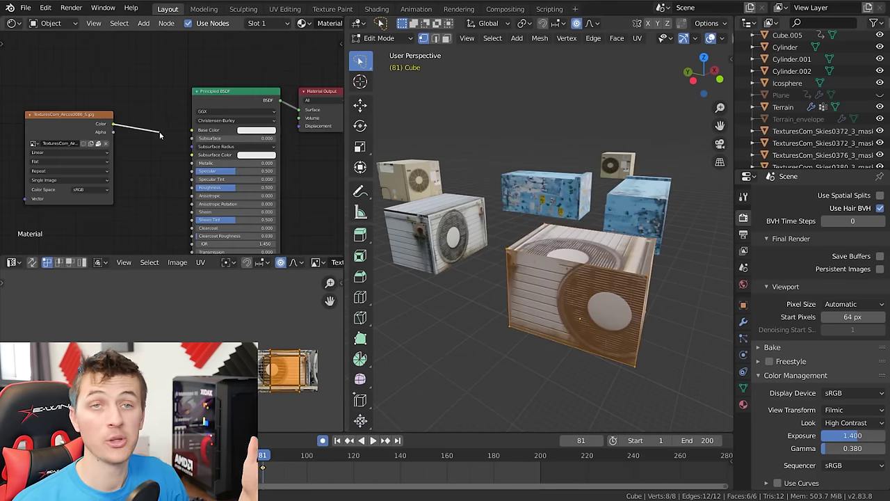
pyautogui.moveTo(160, 135); pyautogui.dragTo(192, 130)
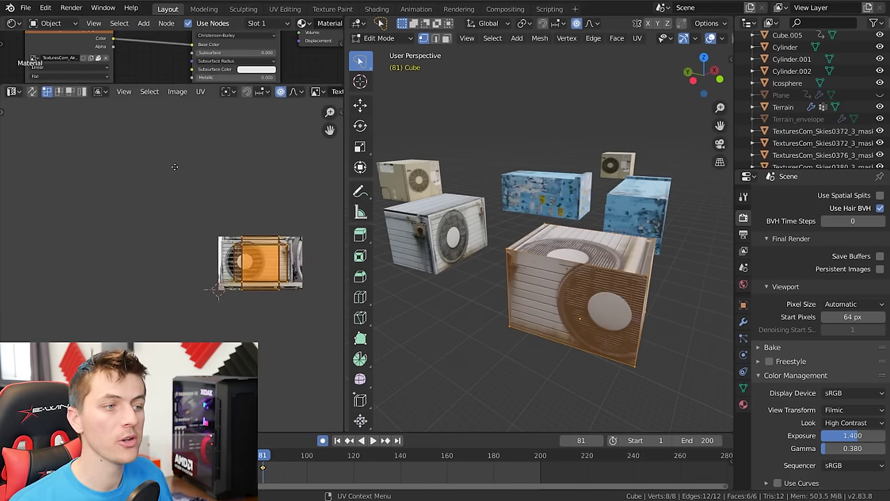
# Stretch the UVs of the cube's fan-side face horizontally to match the full front of the air conditioner in the image.
pyautogui.scroll(3, 212, 281)
pyautogui.moveTo(294, 269); pyautogui.dragTo(183, 258, button='middle')
pyautogui.hotkey('alt', 'a')
pyautogui.hotkey('alt', 'a')
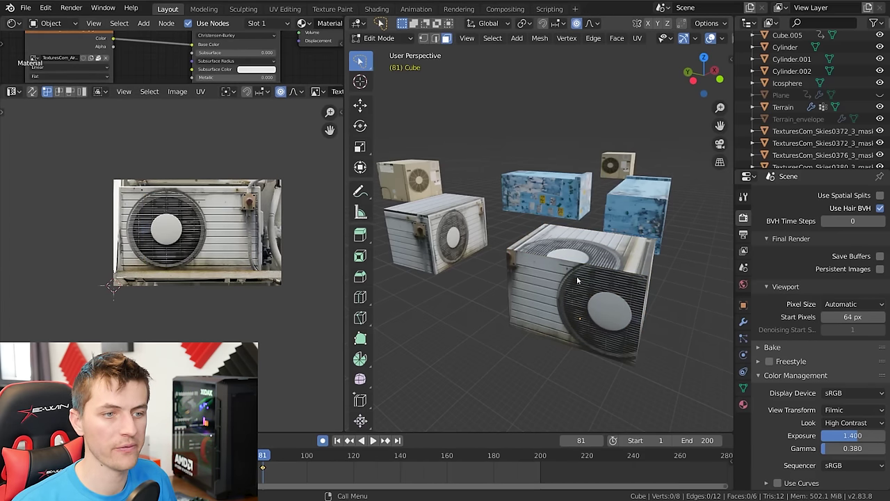
pyautogui.press('a')
pyautogui.press('s')
pyautogui.press('x')
pyautogui.click(237, 255)
pyautogui.press('g')
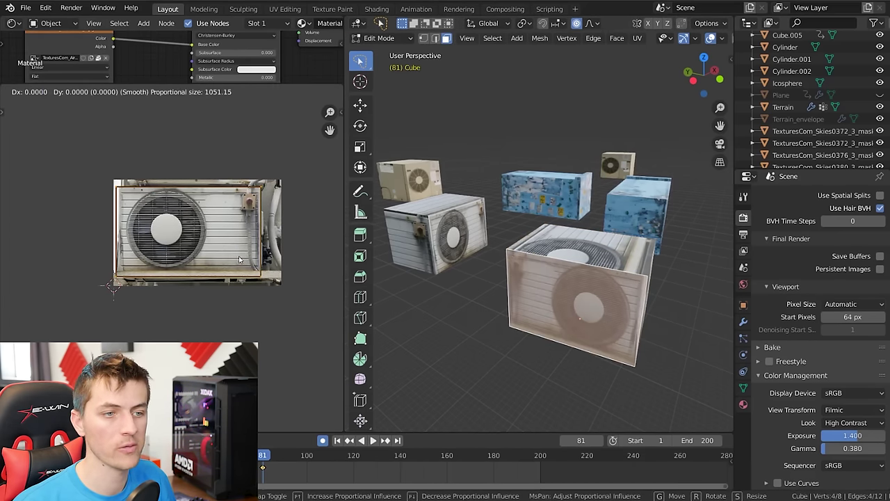
pyautogui.rightClick(239, 258)
# Shrink and move the top face's UVs onto the plain slatted area beside the fan, and leave Edit Mode.
pyautogui.moveTo(623, 265); pyautogui.dragTo(589, 270, button='middle')
pyautogui.moveTo(443, 286); pyautogui.dragTo(481, 294, button='middle')
pyautogui.click(526, 272)
pyautogui.scroll(2, 277, 263)
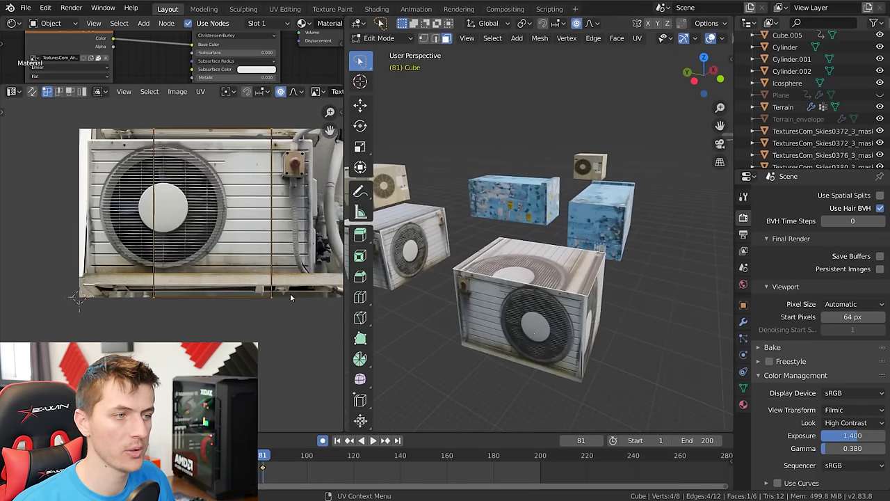
pyautogui.press('s')
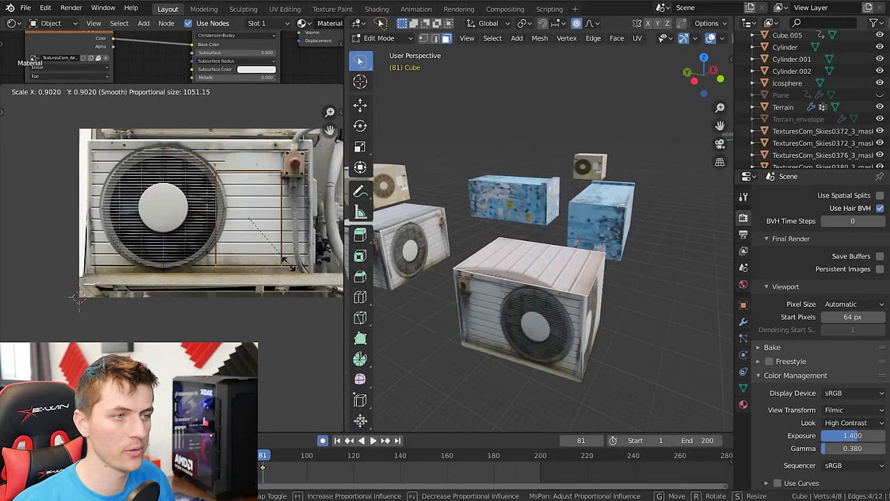
pyautogui.click(298, 269)
pyautogui.press('g')
pyautogui.click(333, 274)
pyautogui.press('s')
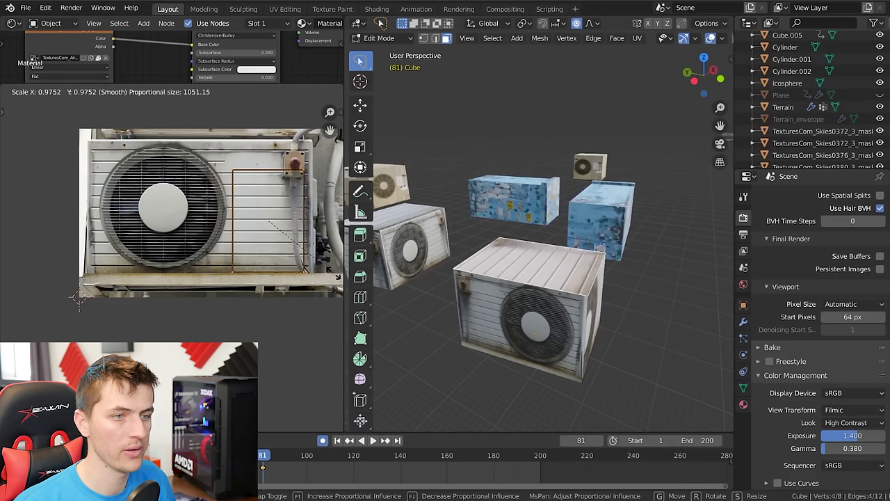
pyautogui.click(338, 276)
pyautogui.moveTo(511, 303); pyautogui.dragTo(535, 278, button='middle')
pyautogui.hotkey('alt', 'a')
pyautogui.press('Tab')
pyautogui.press('Tab')
pyautogui.moveTo(631, 239); pyautogui.dragTo(595, 239, button='middle')
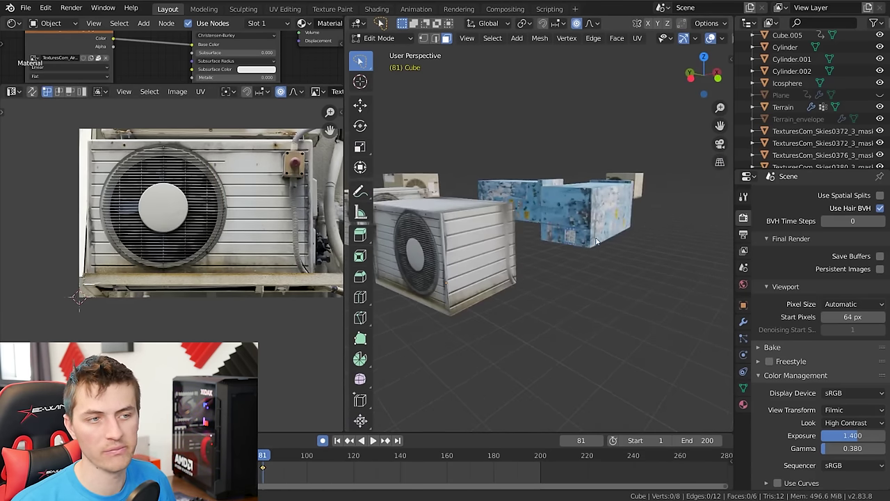
pyautogui.press('Tab')
# Clear the selection and select all six textured rooftop units together.
pyautogui.press('a')
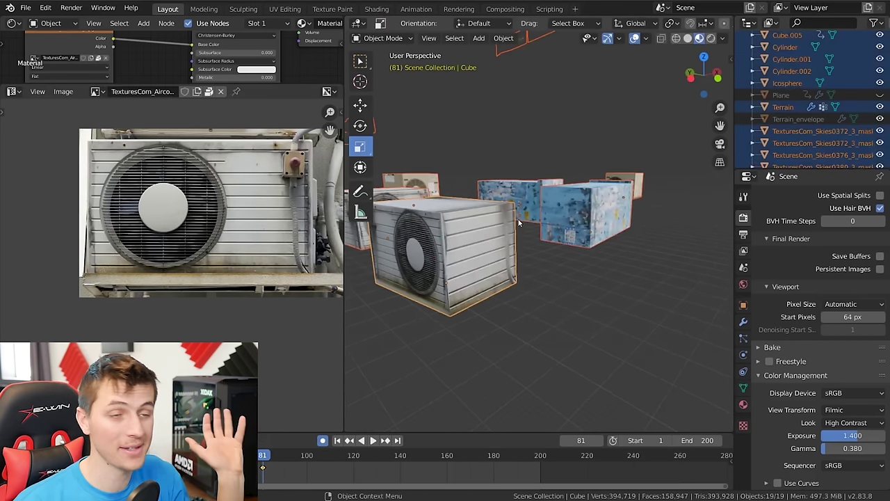
pyautogui.scroll(-3, 518, 223)
pyautogui.hotkey('alt', 'a')
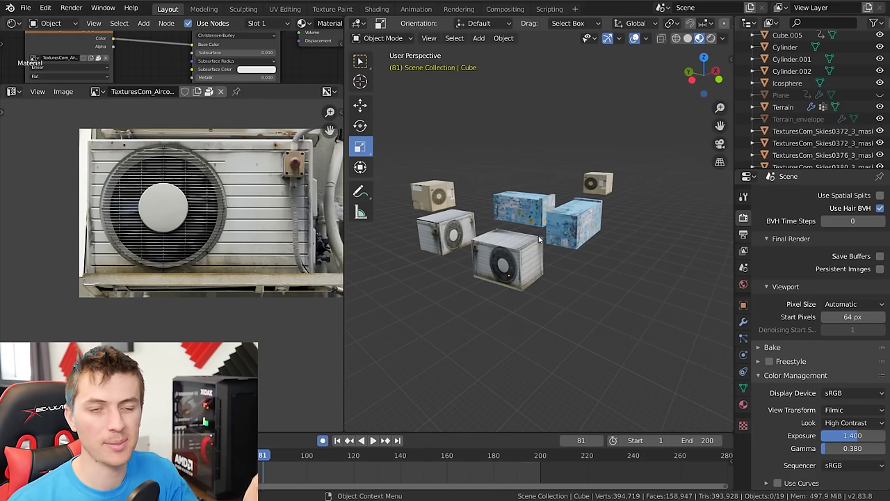
pyautogui.scroll(-2, 539, 239)
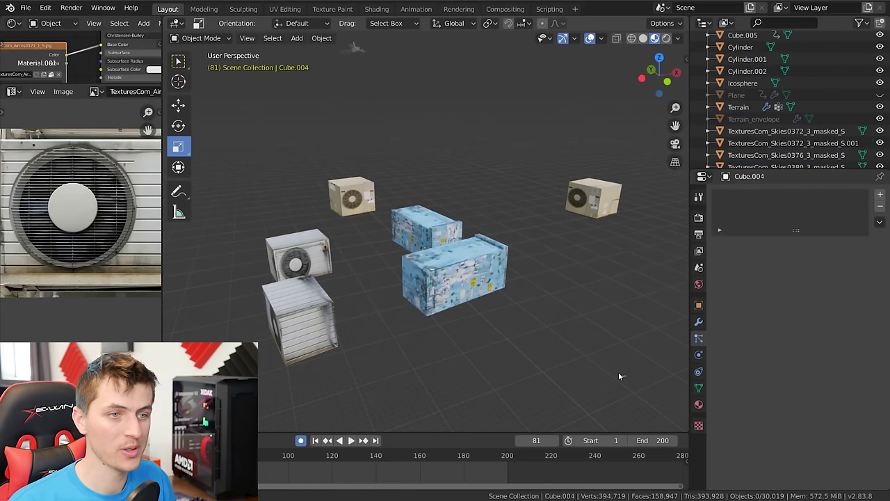
pyautogui.moveTo(627, 378); pyautogui.dragTo(240, 167)
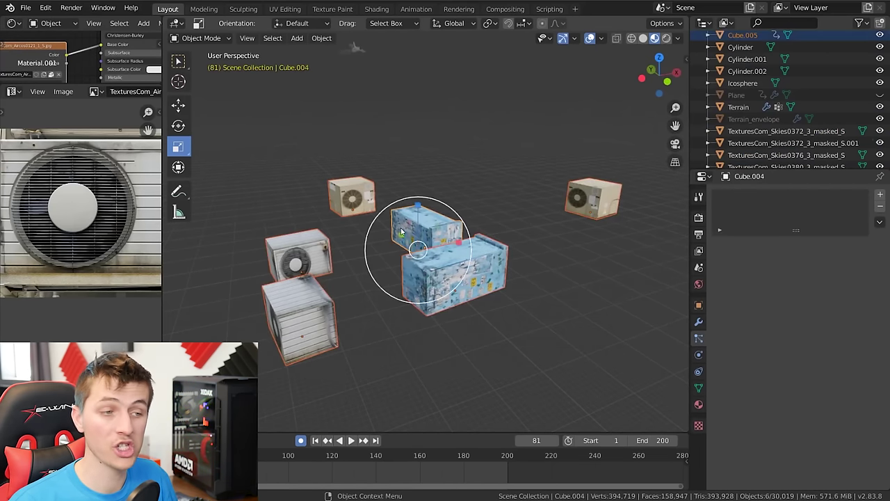
# Add an advanced Hair particle system with 30000 hairs to the building roofs object map_9.osm_buildings.001.
pyautogui.scroll(-2, 522, 256)
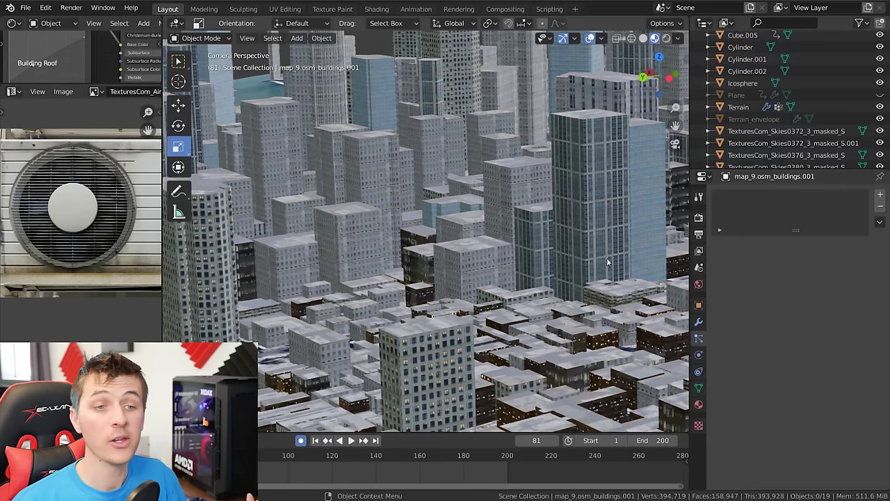
pyautogui.click(881, 196)
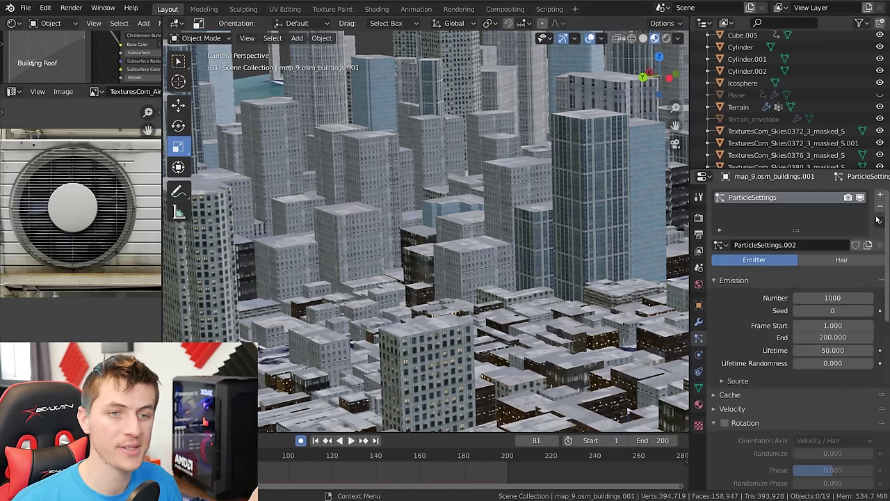
pyautogui.click(857, 260)
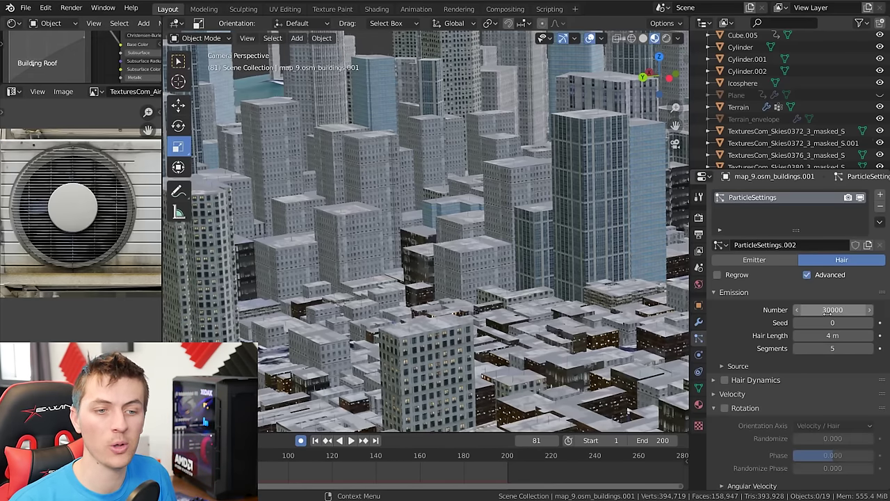
# Enable Rotation for the roof particles and set their orientation axis to Object X.
pyautogui.scroll(-1, 787, 333)
pyautogui.click(724, 392)
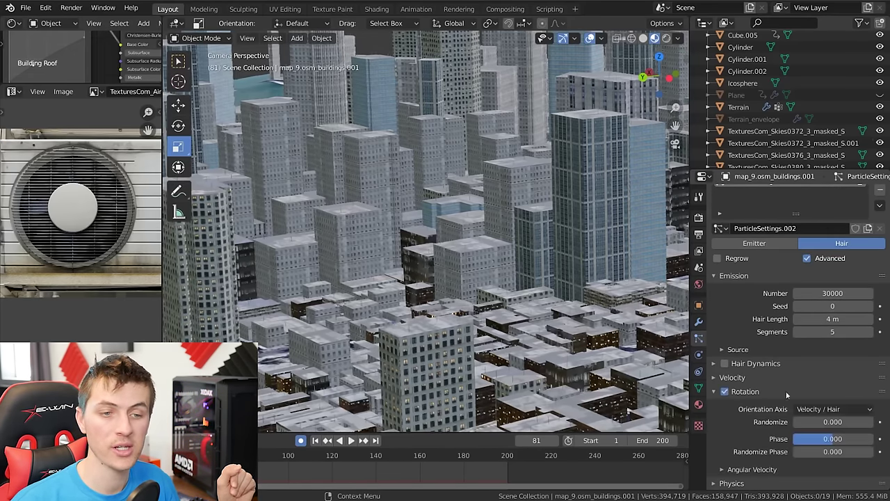
pyautogui.click(832, 408)
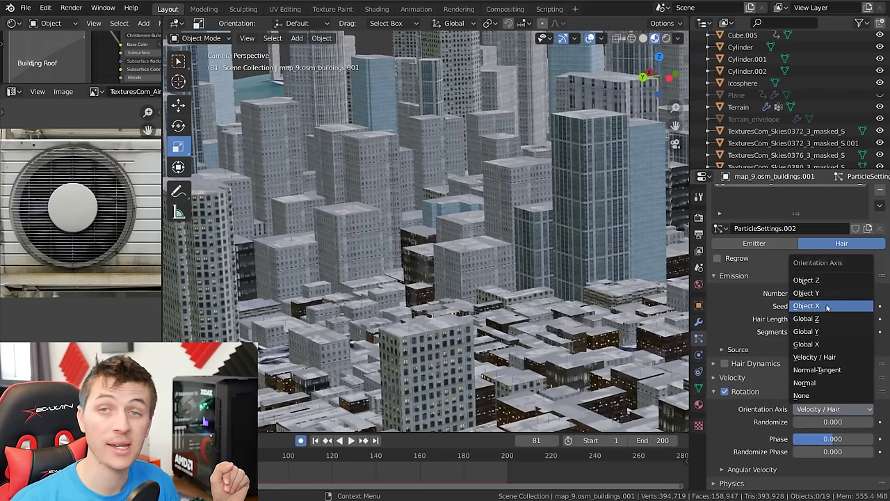
pyautogui.click(827, 306)
# Render the roof particles as a Collection, using AC's as the instance collection.
pyautogui.scroll(-5, 827, 306)
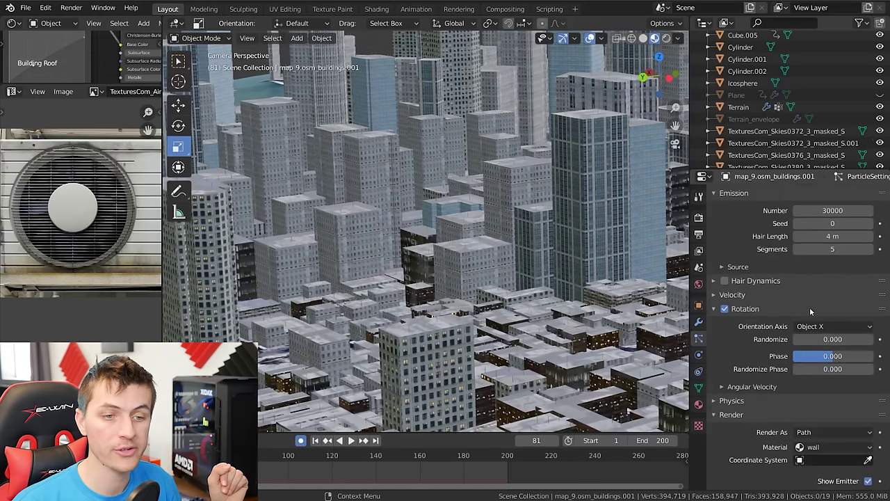
pyautogui.click(811, 381)
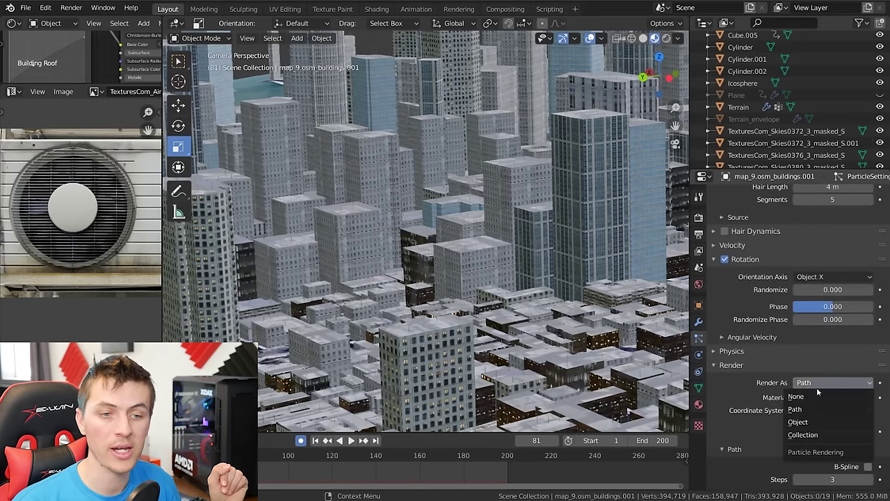
pyautogui.click(826, 435)
pyautogui.click(838, 468)
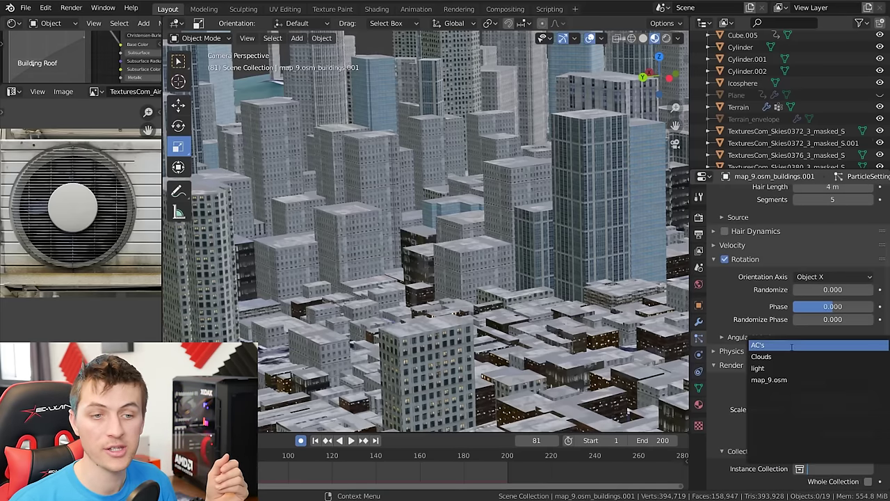
pyautogui.click(779, 346)
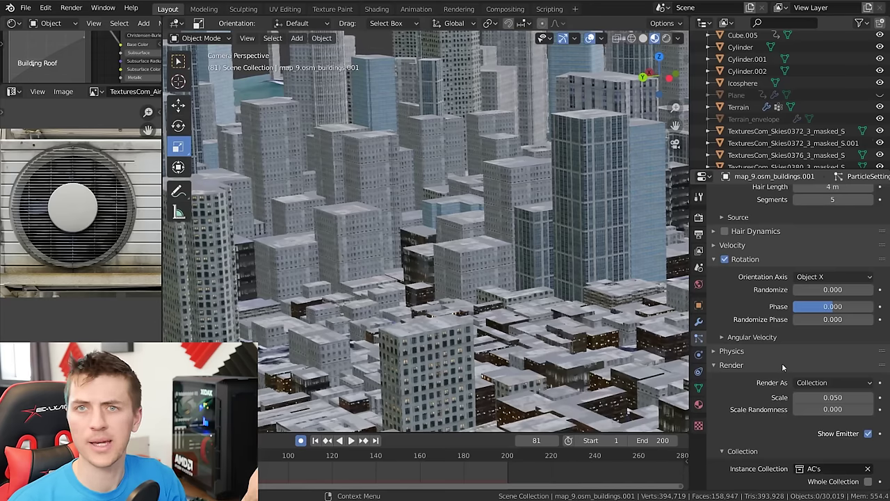
# Set the rooftop particles' scale to 0.35 and scale randomness to 0.45, and check them across the city.
pyautogui.moveTo(833, 397)
pyautogui.mouseDown()
pyautogui.moveTo(886, 397)
pyautogui.moveTo(850, 397)
pyautogui.moveTo(839, 411)
pyautogui.mouseUp()
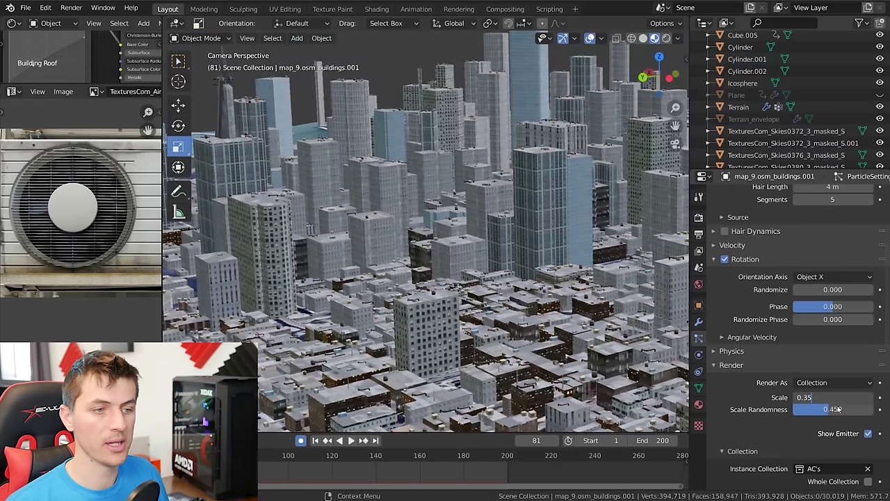
pyautogui.press('Return')
pyautogui.press('a')
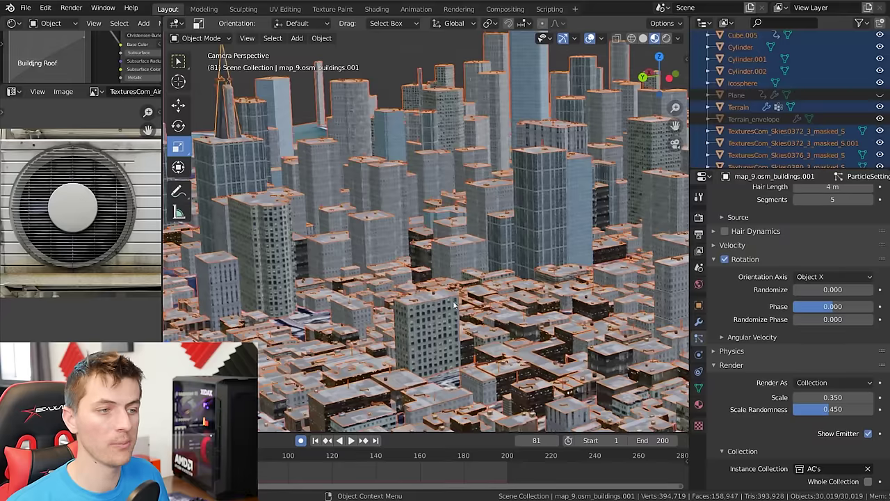
pyautogui.press('a')
pyautogui.keyDown('shift'); pyautogui.moveTo(478, 271); pyautogui.dragTo(518, 224, button='middle'); pyautogui.keyUp('shift')
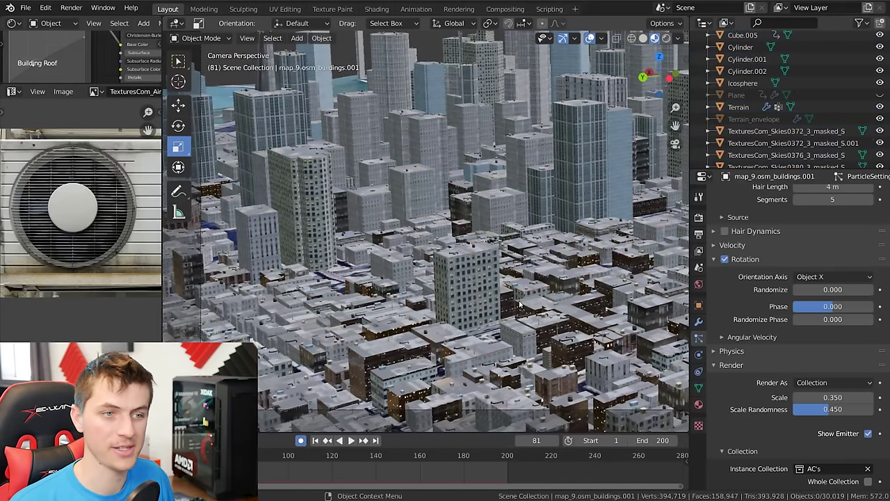
pyautogui.scroll(-2, 519, 304)
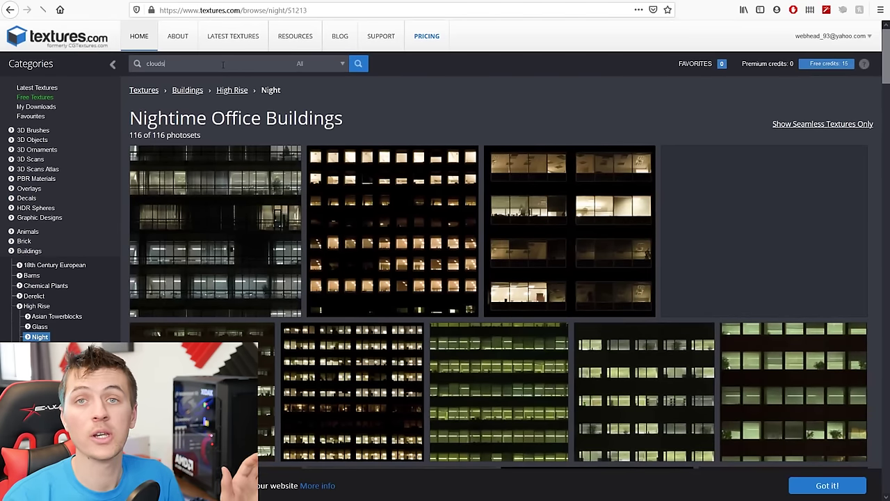
# Search the texture library for clouds and browse down to the cloud images with transparent backgrounds.
pyautogui.press('Return')
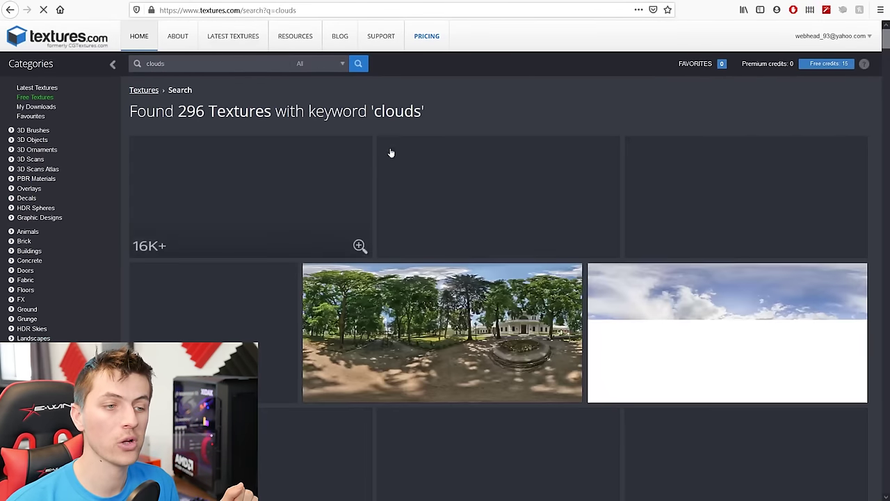
pyautogui.scroll(-3, 425, 161)
pyautogui.scroll(-15, 426, 161)
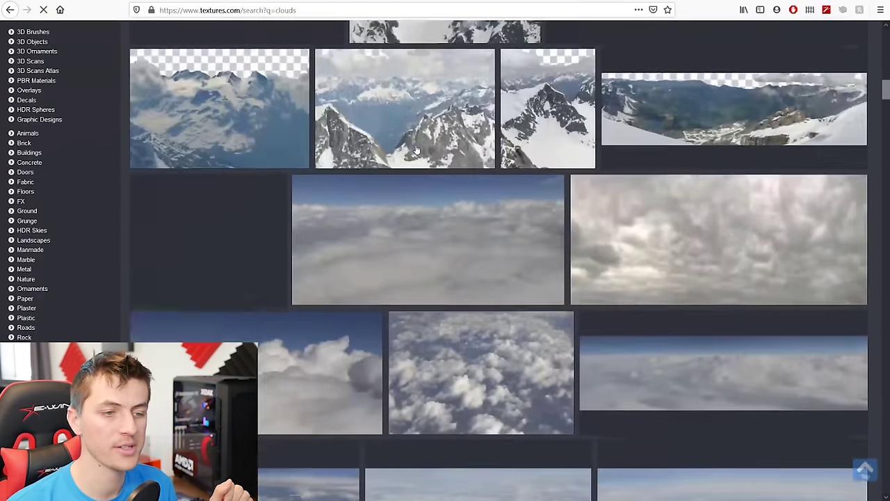
pyautogui.scroll(-1, 402, 148)
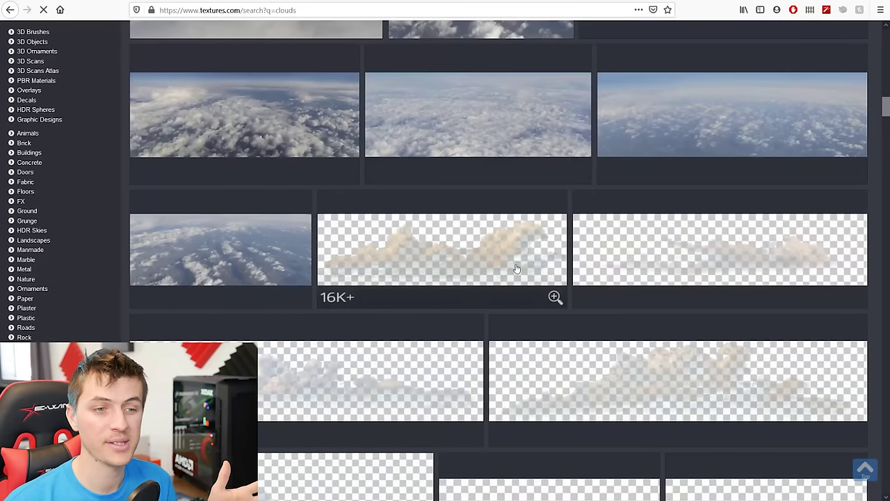
pyautogui.scroll(-3, 516, 268)
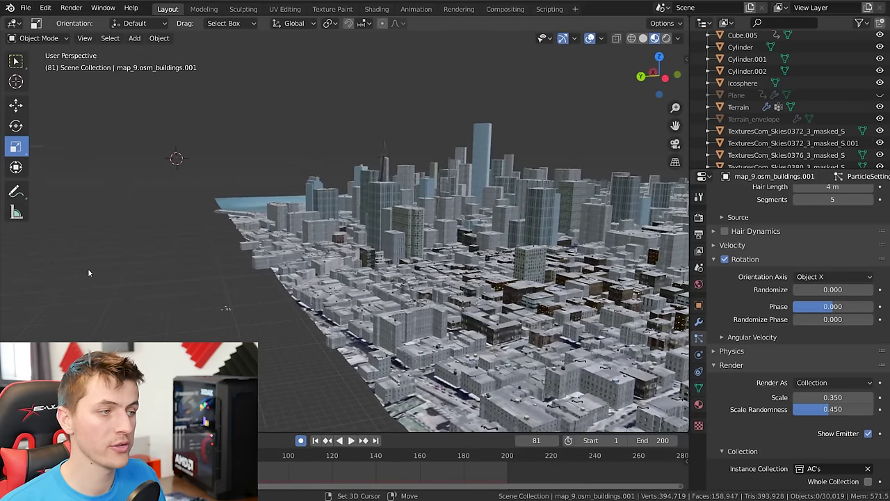
# In Blender, place the 3D cursor beside the city and import the TexturesCom_Skies0376_3_masked_S cloud image as a plane.
pyautogui.keyDown('shift'); pyautogui.rightClick(77, 271); pyautogui.keyUp('shift')
pyautogui.keyDown('shift'); pyautogui.moveTo(95, 271); pyautogui.dragTo(216, 251, button='middle'); pyautogui.keyUp('shift')
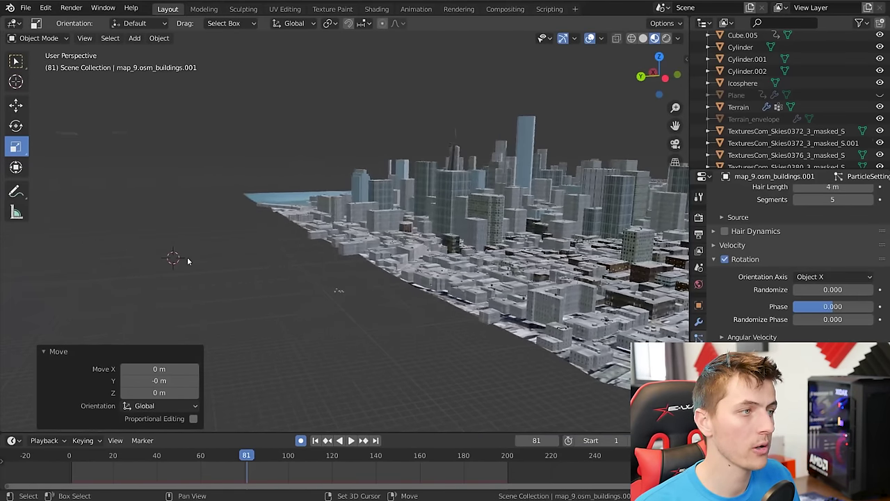
pyautogui.hotkey('shift', 'a')
pyautogui.moveTo(161, 379)
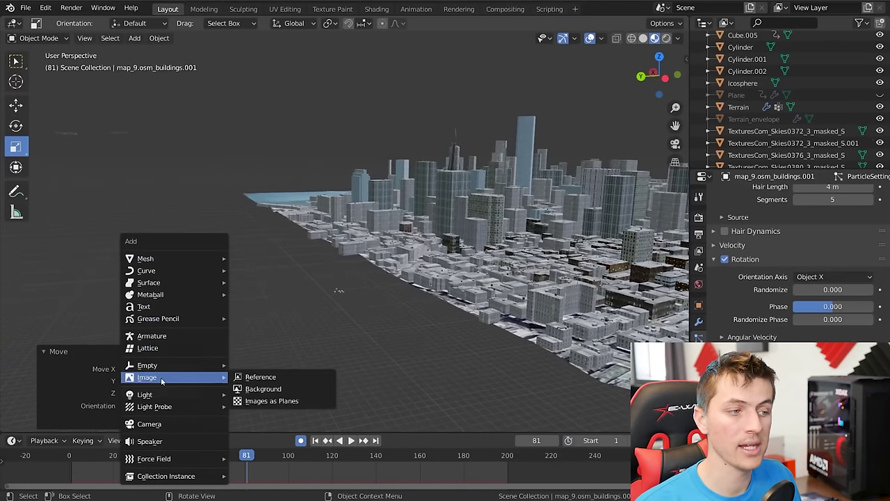
pyautogui.click(281, 401)
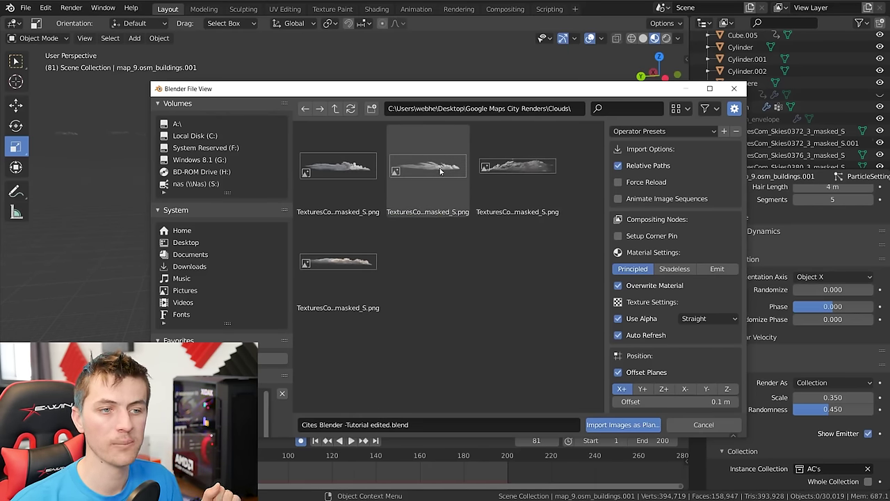
pyautogui.press('s')
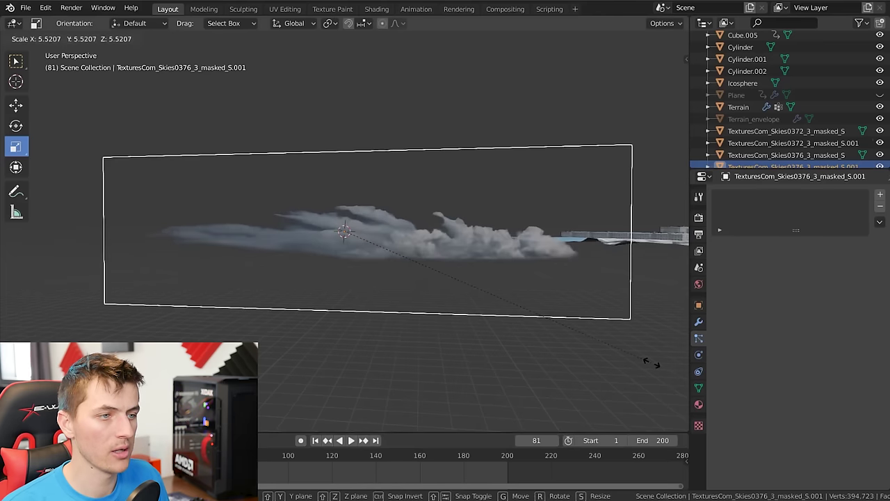
pyautogui.click(649, 360)
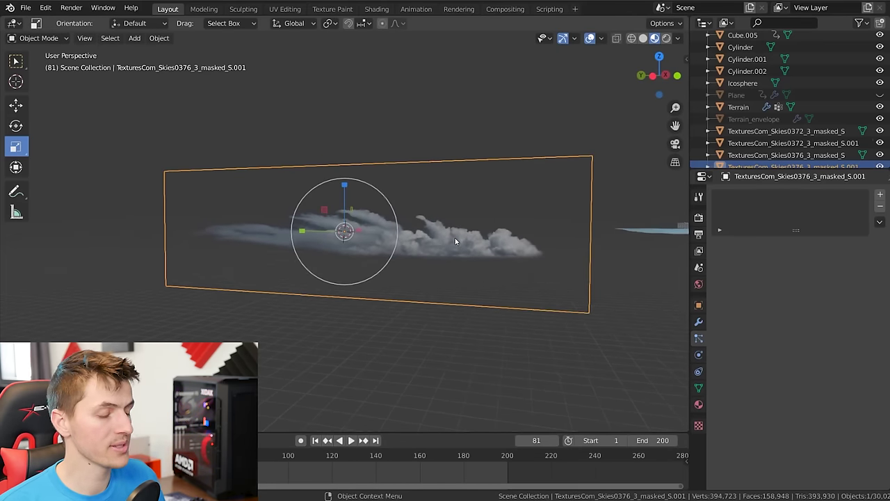
# Subdivide the cloud plane with six vertical loop cuts and one horizontal loop cut.
pyautogui.press('Tab')
pyautogui.hotkey('ctrl', 'r')
pyautogui.scroll(5, 414, 160)
pyautogui.click(415, 161)
pyautogui.hotkey('ctrl', 'r')
pyautogui.click(451, 232)
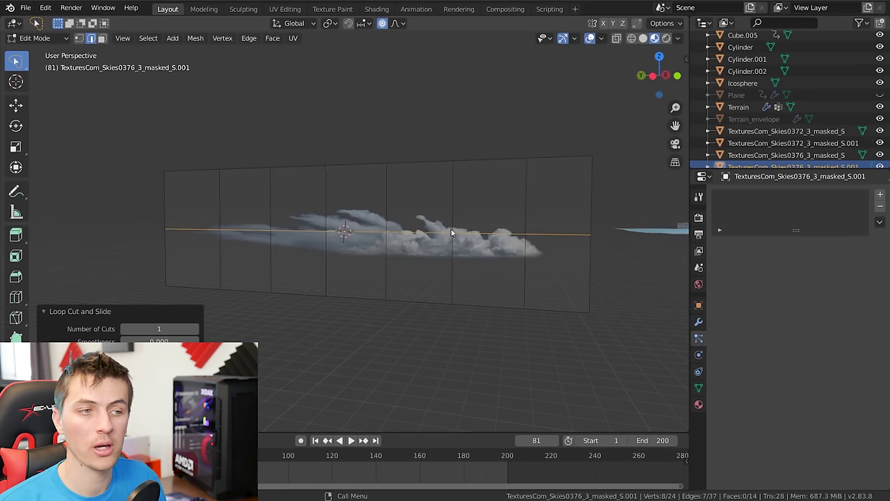
# Pull a middle vertex of the cloud plane out with proportional editing at a size of about 6.12 to curve it.
pyautogui.press('g')
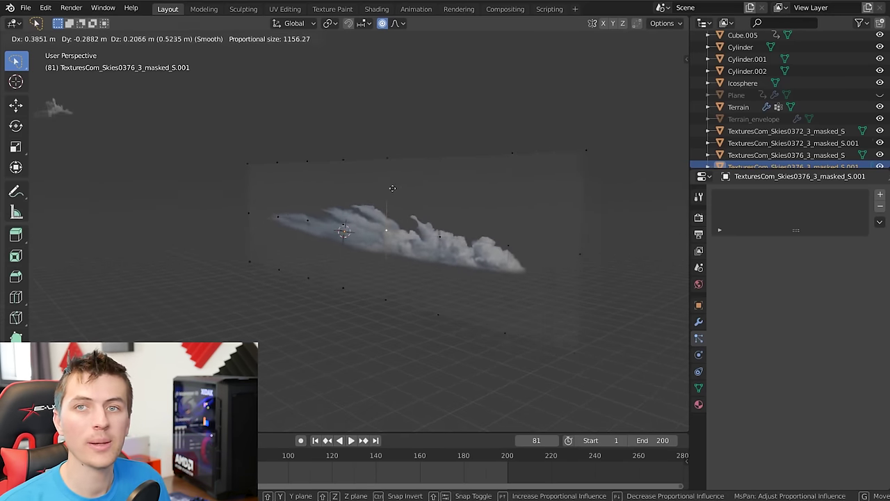
pyautogui.scroll(20, 381, 207)
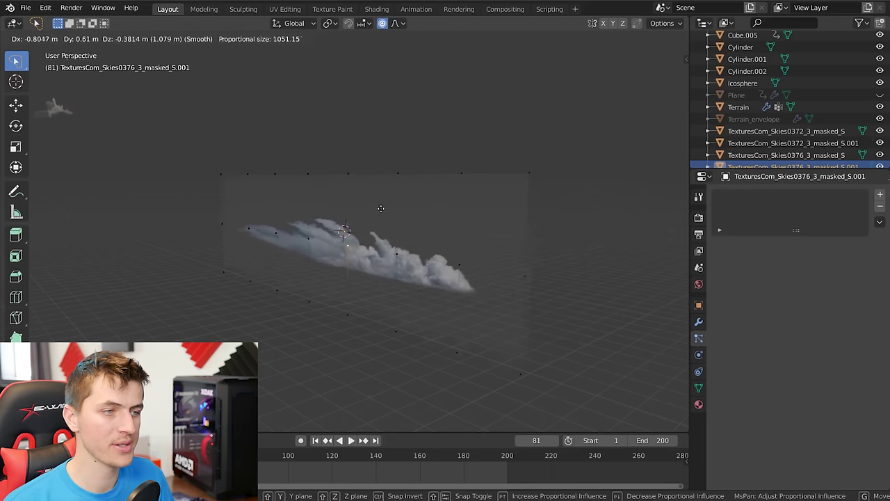
pyautogui.scroll(20, 363, 195)
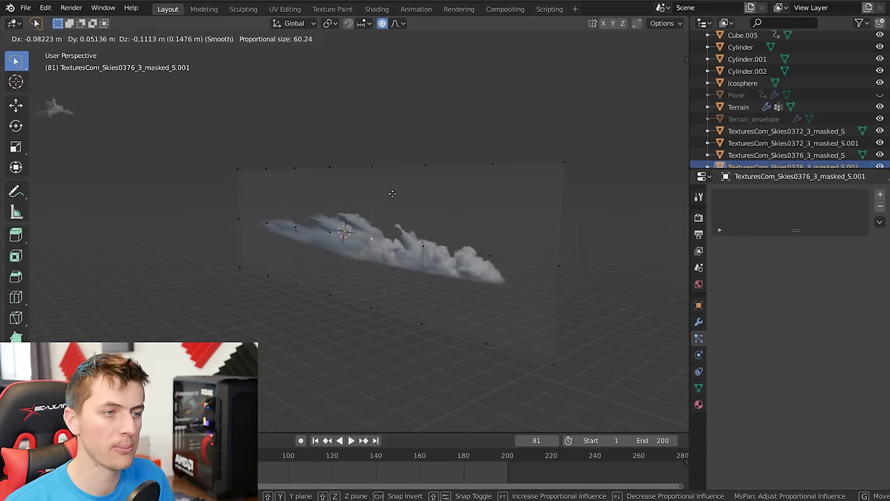
pyautogui.scroll(-5, 364, 183)
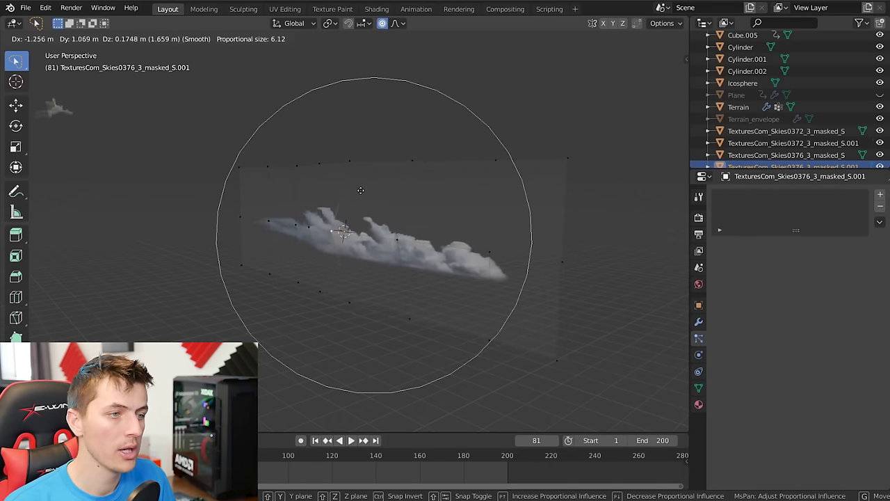
pyautogui.click(362, 191)
# Move further vertices along the cloud plane's upper and lower edges to bend its ends, and leave Edit Mode.
pyautogui.moveTo(514, 155); pyautogui.dragTo(298, 177, button='middle')
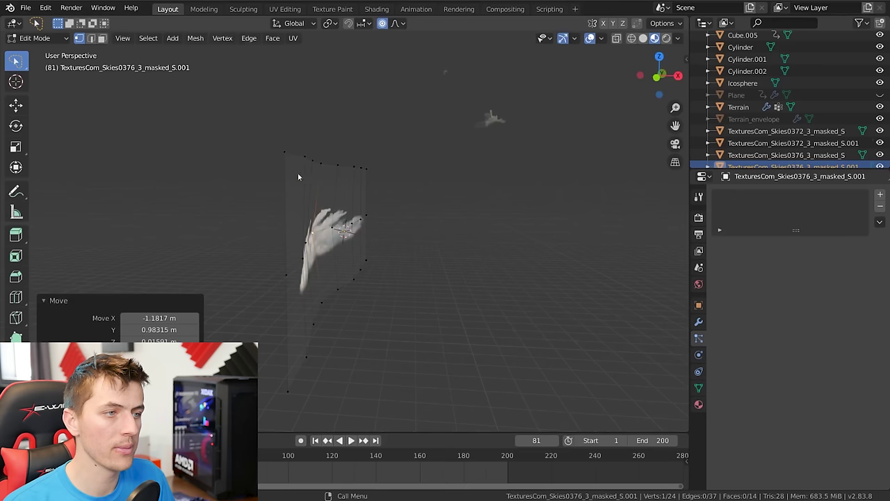
pyautogui.press('g')
pyautogui.click(323, 144)
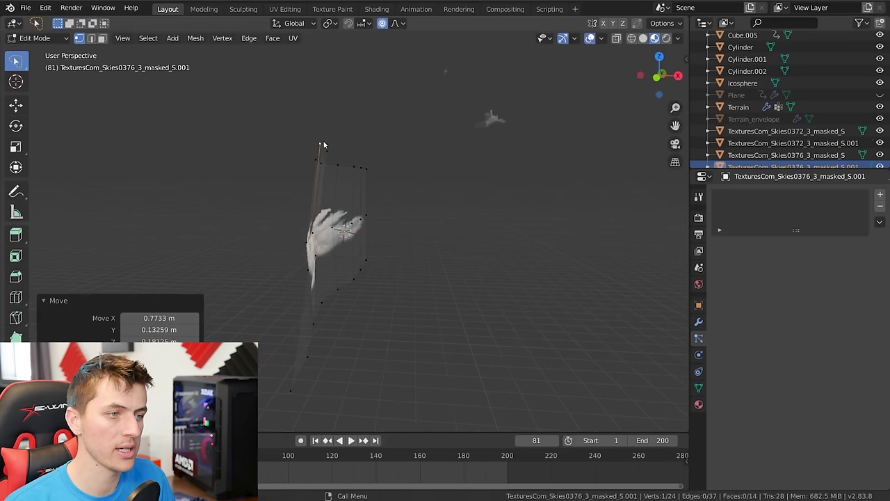
pyautogui.click(293, 391)
pyautogui.press('g')
pyautogui.scroll(5, 300, 388)
pyautogui.click(338, 384)
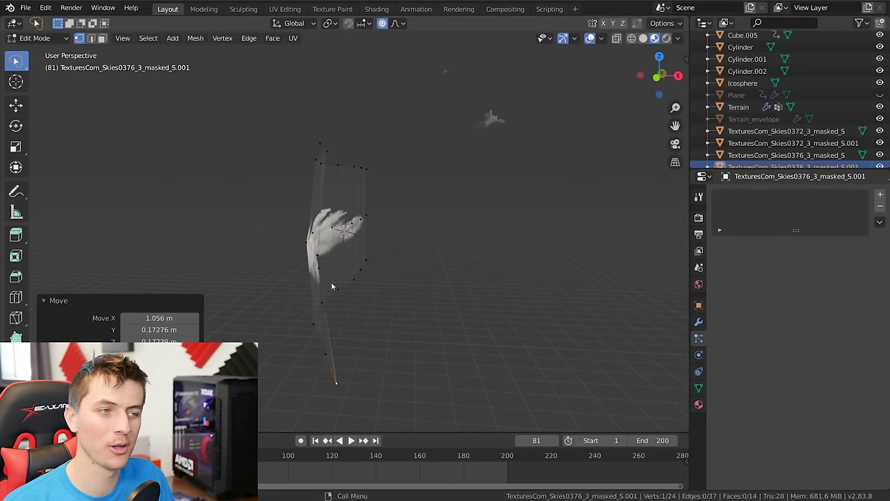
pyautogui.click(332, 152)
pyautogui.press('g')
pyautogui.click(351, 155)
pyautogui.press('Tab')
# Split the 3D viewport in two and show the cloud plane's material in a Shader Editor.
pyautogui.moveTo(353, 157); pyautogui.dragTo(461, 232, button='middle')
pyautogui.press('KP_Divide')
pyautogui.scroll(1, 381, 217)
pyautogui.rightClick(381, 218)
pyautogui.click(381, 216)
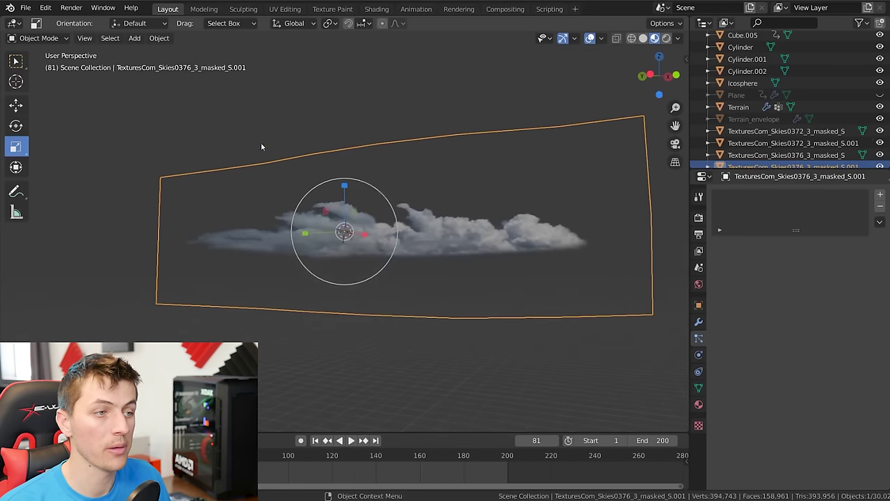
pyautogui.moveTo(2, 35); pyautogui.dragTo(314, 208)
pyautogui.click(12, 23)
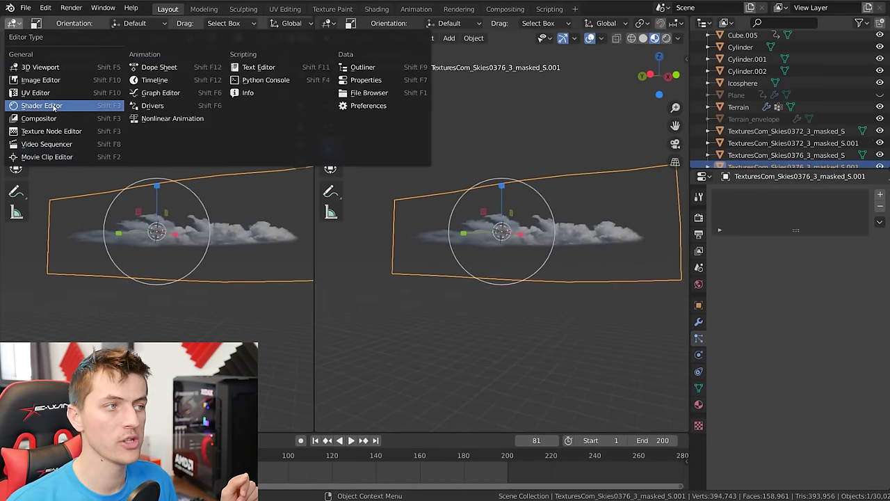
pyautogui.click(42, 106)
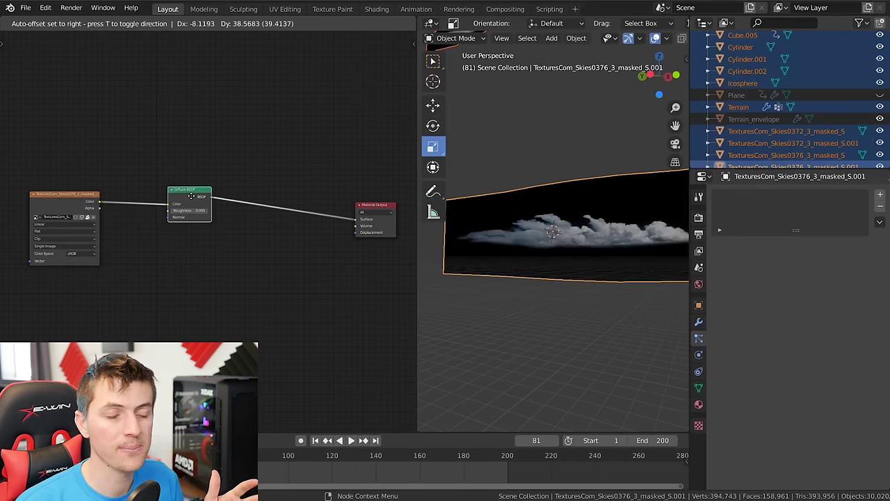
pyautogui.moveTo(192, 205); pyautogui.dragTo(189, 192)
# Insert an Add Shader node between the cloud material's Diffuse BSDF and Material Output.
pyautogui.hotkey('shift', 'a')
pyautogui.moveTo(222, 228)
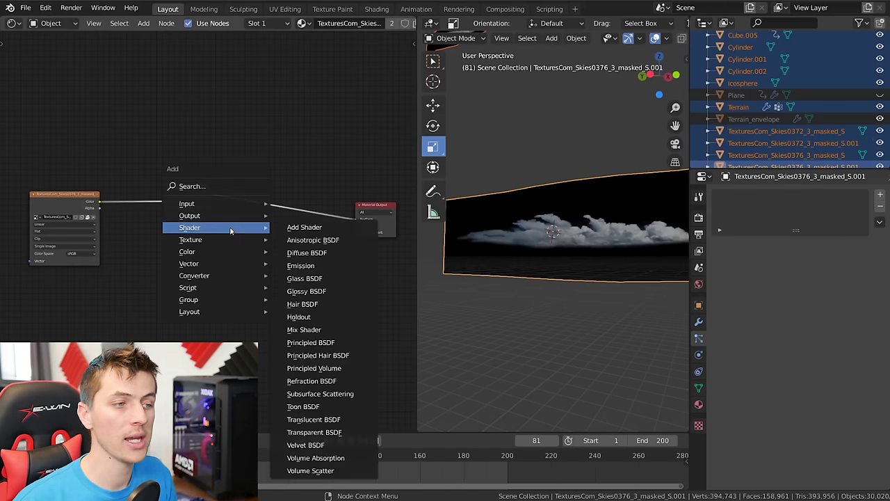
pyautogui.click(292, 227)
pyautogui.click(233, 195)
# Add a Translucent BSDF, connect it to the Add Shader's second input, and feed its color from the cloud image.
pyautogui.hotkey('shift', 'a')
pyautogui.moveTo(208, 193)
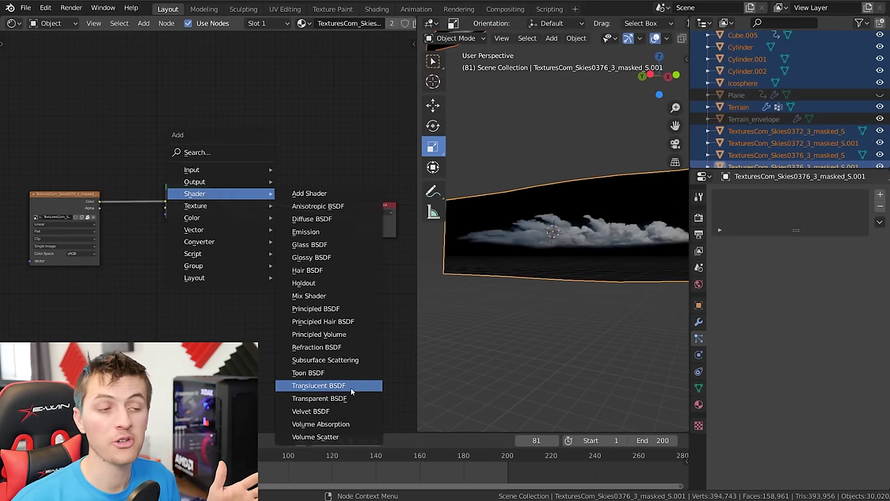
pyautogui.click(312, 383)
pyautogui.click(162, 243)
pyautogui.moveTo(201, 254); pyautogui.dragTo(232, 230)
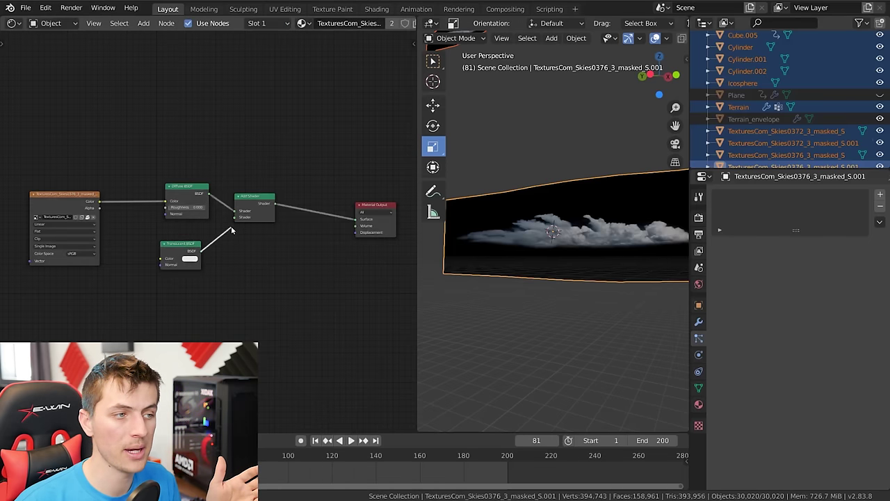
pyautogui.scroll(2, 247, 233)
pyautogui.scroll(1, 68, 199)
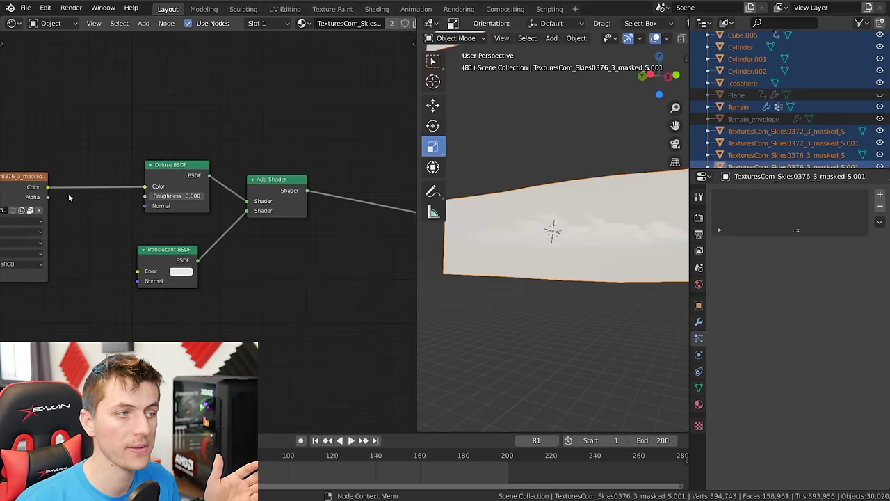
pyautogui.moveTo(47, 187); pyautogui.dragTo(138, 271)
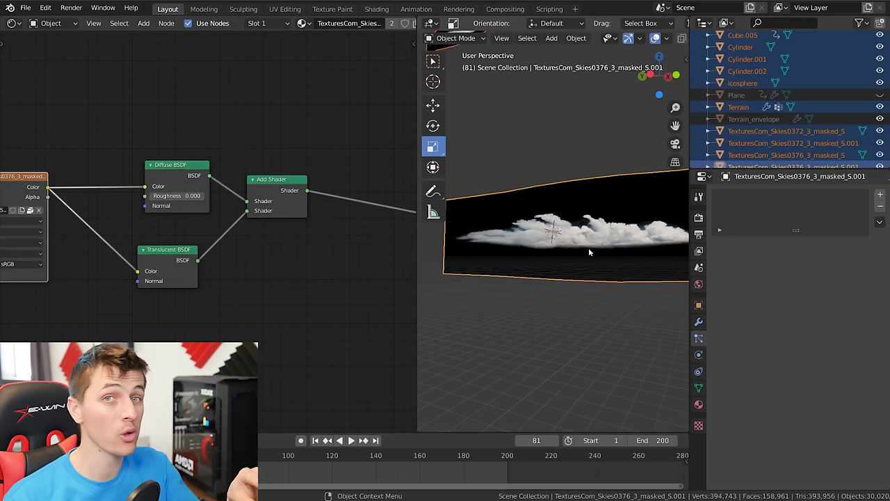
# Insert a Mix Shader node between the Add Shader and the Material Output.
pyautogui.scroll(-1, 323, 274)
pyautogui.hotkey('shift', 'a')
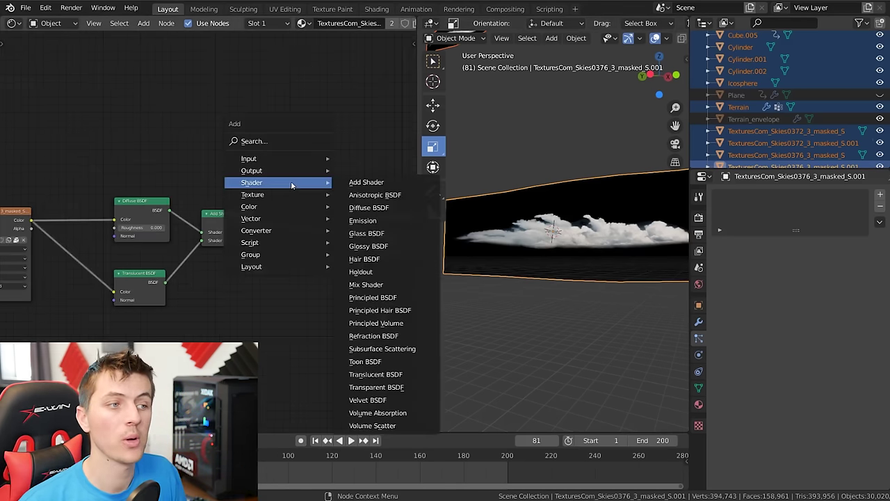
pyautogui.moveTo(331, 198)
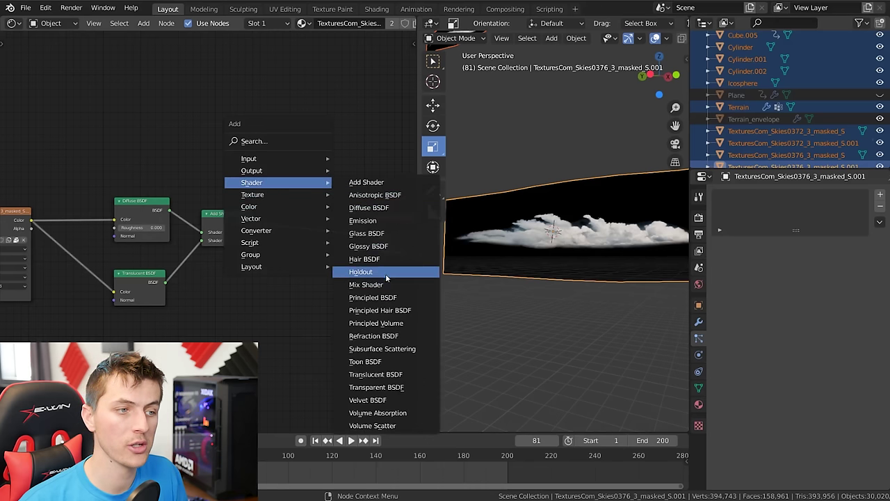
pyautogui.click(366, 284)
pyautogui.click(300, 219)
# Wire a new Transparent BSDF into the Mix Shader's first input with Add Shader in the second, and drive Fac with the image's Alpha.
pyautogui.hotkey('shift', 'a')
pyautogui.moveTo(300, 216)
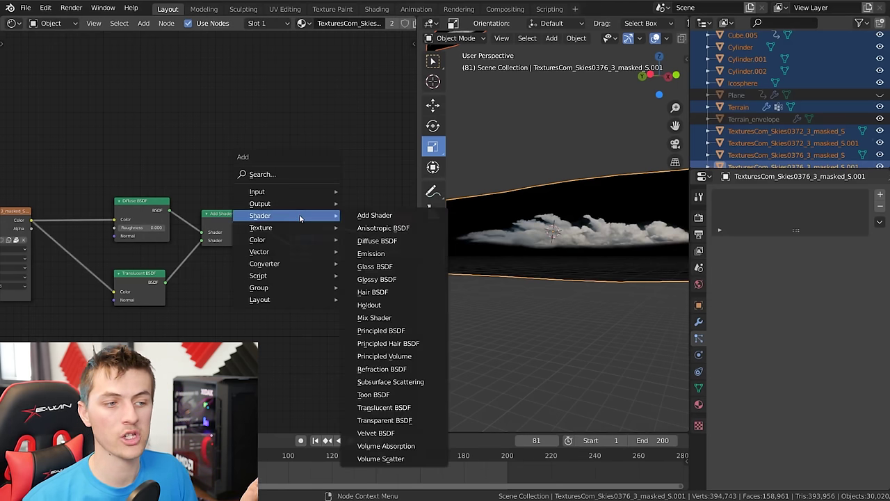
pyautogui.click(385, 420)
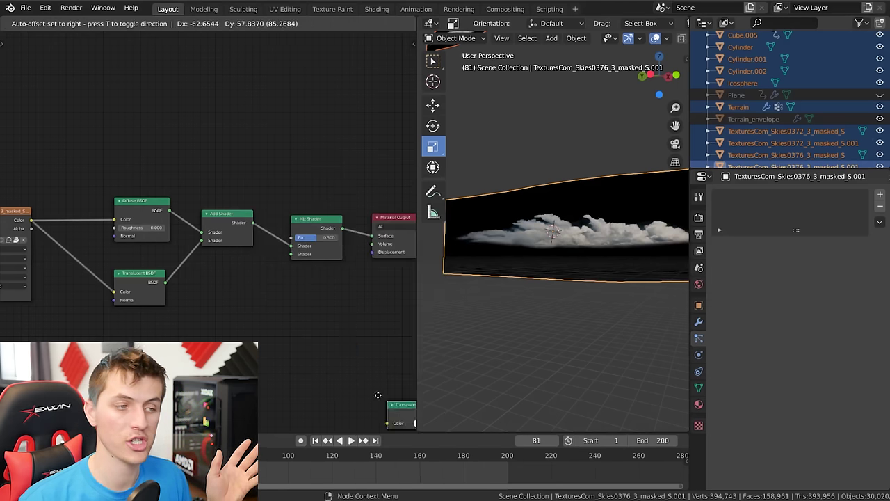
pyautogui.click(259, 310)
pyautogui.moveTo(258, 306); pyautogui.dragTo(262, 278)
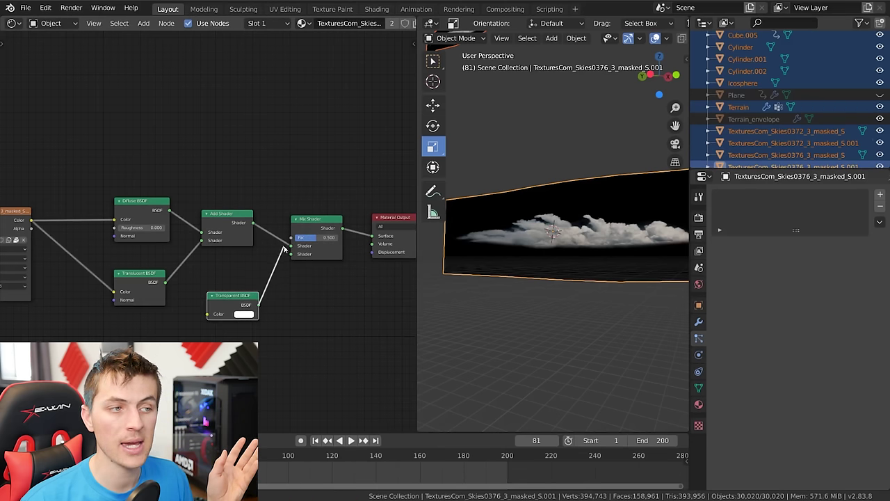
pyautogui.moveTo(292, 249); pyautogui.dragTo(292, 250)
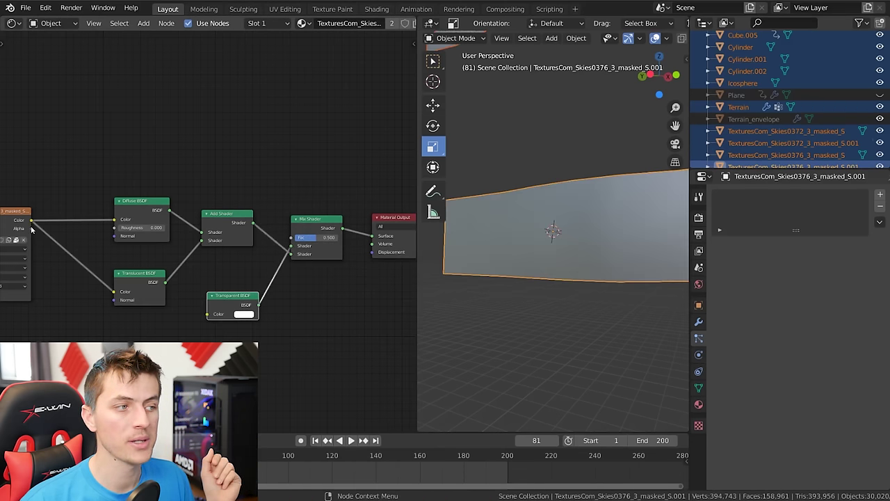
pyautogui.moveTo(30, 229); pyautogui.dragTo(51, 217, button='middle')
pyautogui.moveTo(47, 218); pyautogui.dragTo(307, 228)
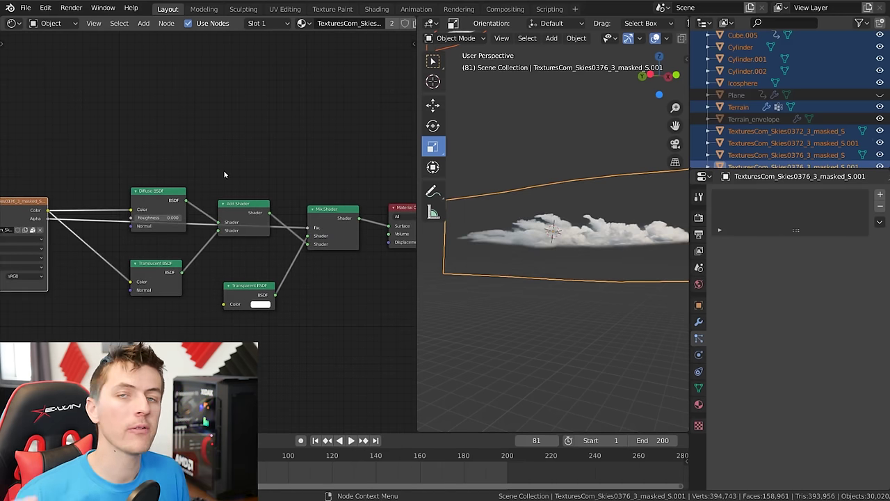
# Insert a Map Range node between the image's Alpha and the Mix Shader's Fac, and space the nodes apart.
pyautogui.hotkey('shift', 'a')
pyautogui.moveTo(224, 173)
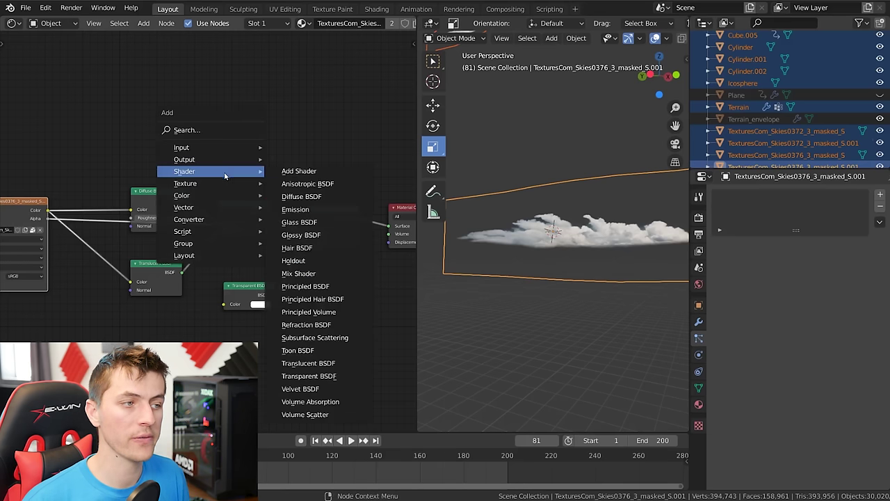
pyautogui.moveTo(213, 220)
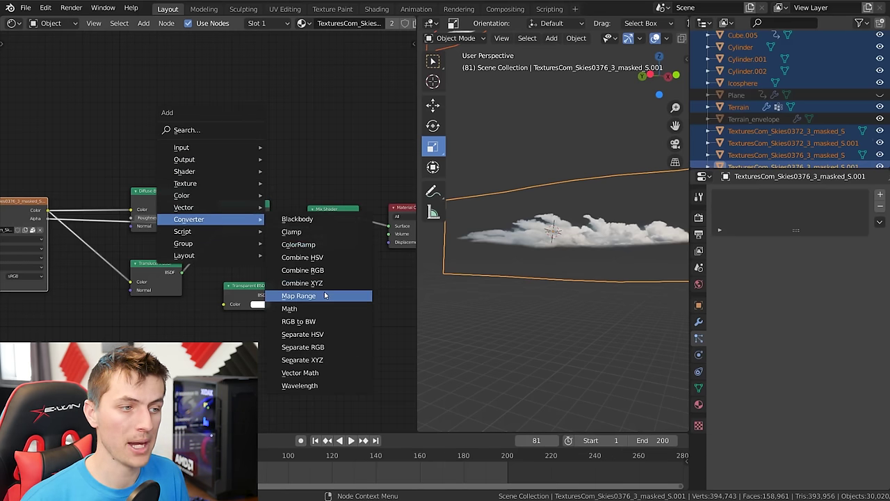
pyautogui.click(302, 296)
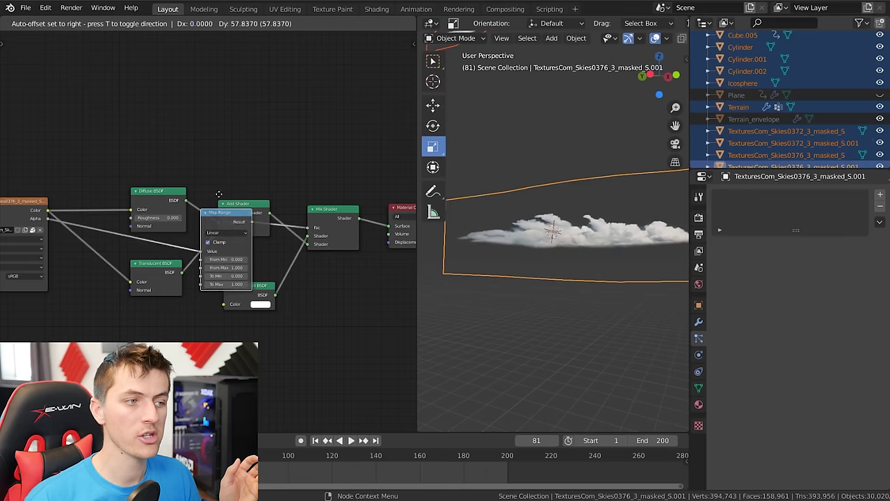
pyautogui.click(218, 88)
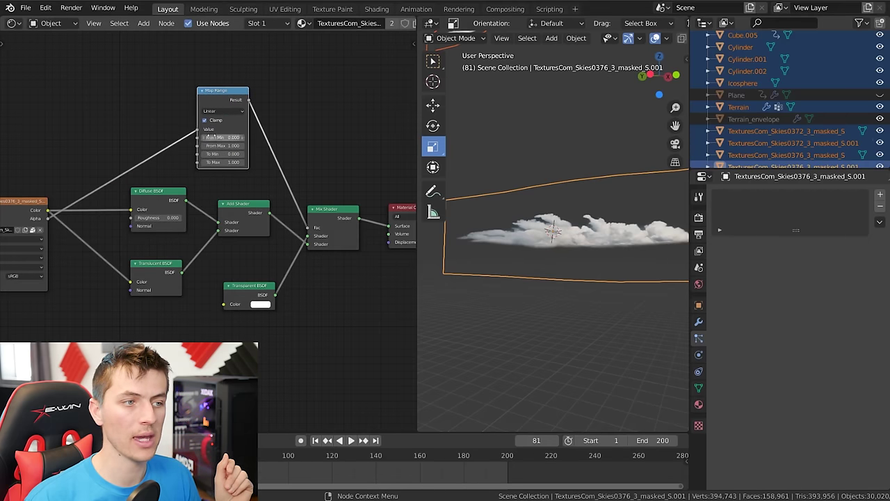
pyautogui.moveTo(334, 217); pyautogui.dragTo(345, 208)
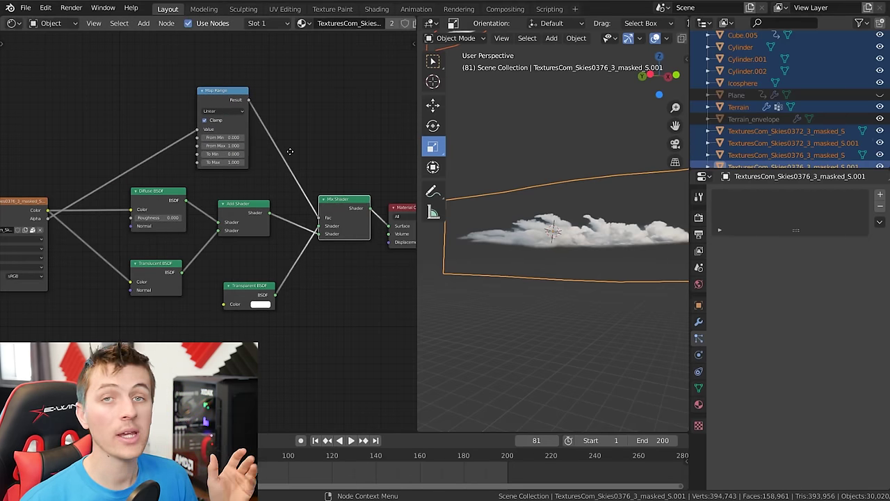
# Set the Map Range node's To Max to 0.300 to thin out the cloud's opacity.
pyautogui.moveTo(290, 151); pyautogui.dragTo(246, 232, button='middle')
pyautogui.scroll(1, 270, 230)
pyautogui.scroll(2, 259, 236)
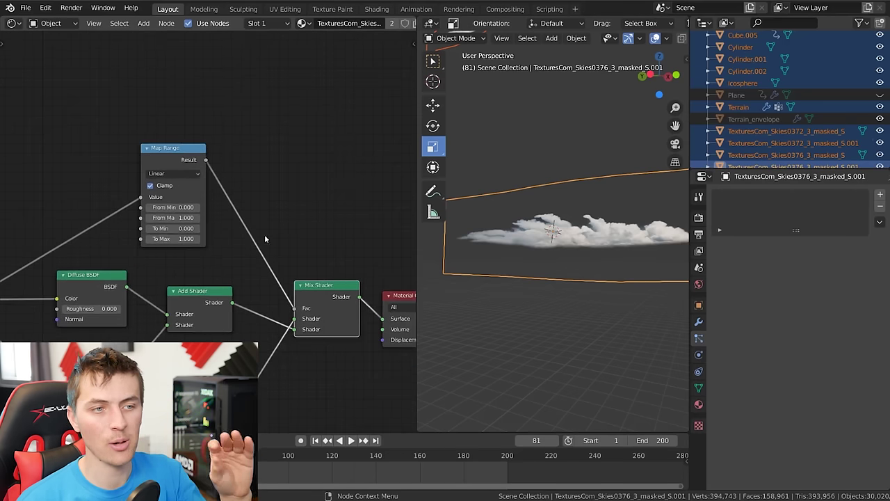
pyautogui.click(149, 240)
pyautogui.click(148, 241)
pyautogui.click(148, 241)
pyautogui.click(148, 241)
pyautogui.click(148, 241)
pyautogui.click(148, 241)
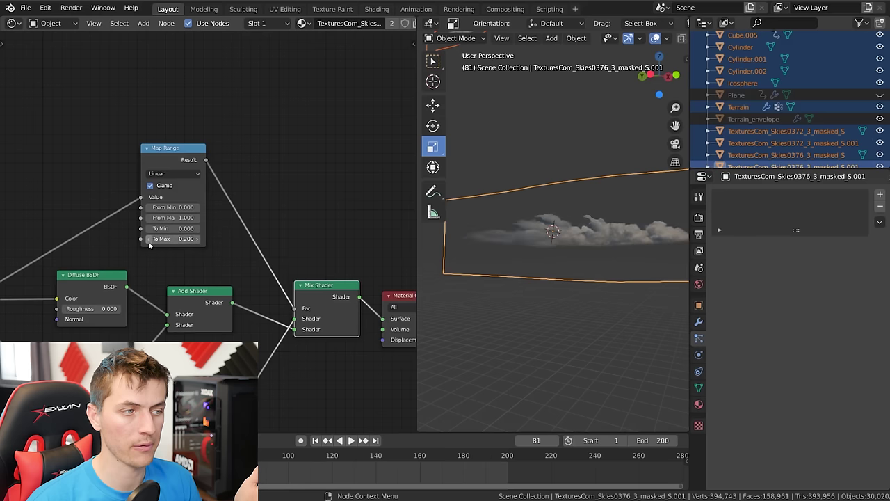
pyautogui.click(200, 242)
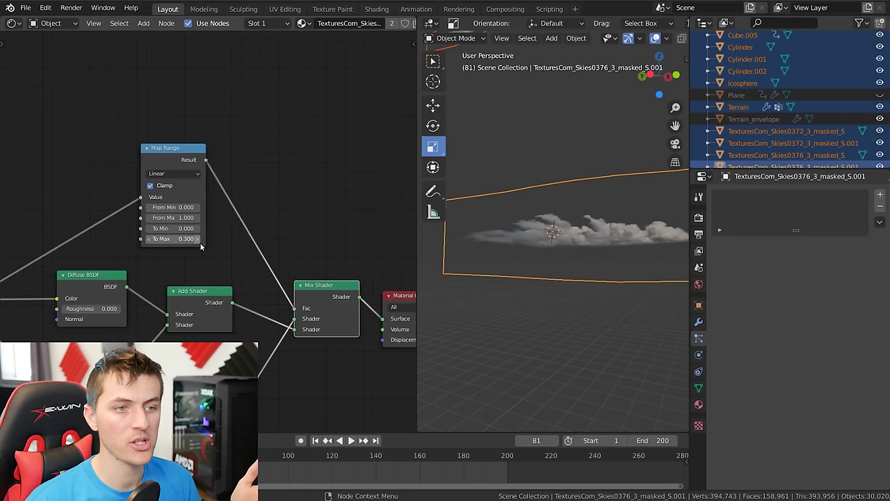
# Switch the Map Range node's interpolation to Smoother Step and adjust its From Max value.
pyautogui.click(182, 175)
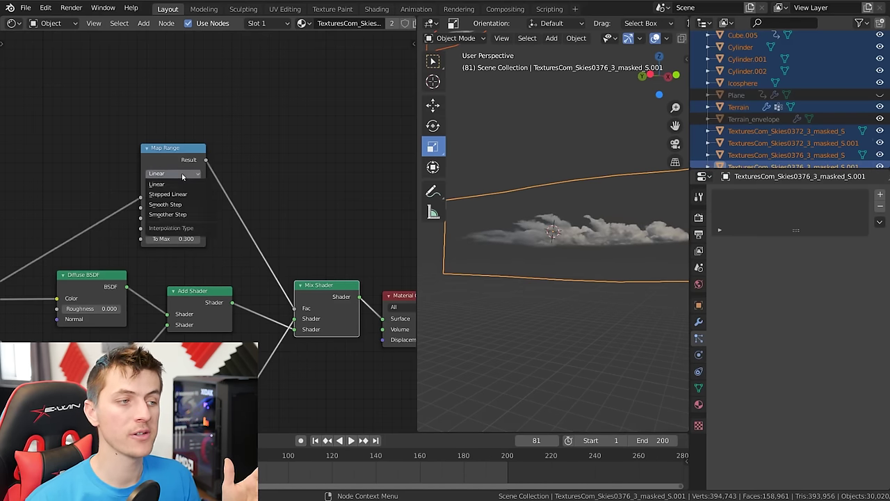
pyautogui.click(190, 215)
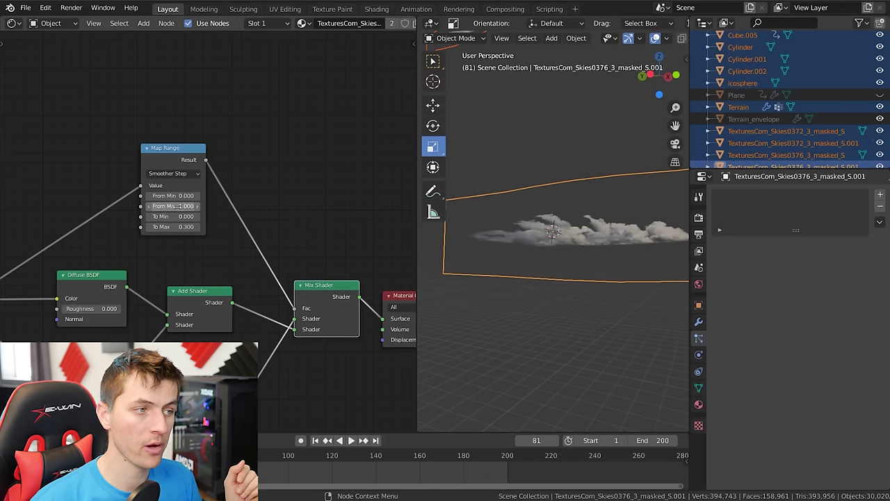
pyautogui.moveTo(174, 206); pyautogui.dragTo(182, 206)
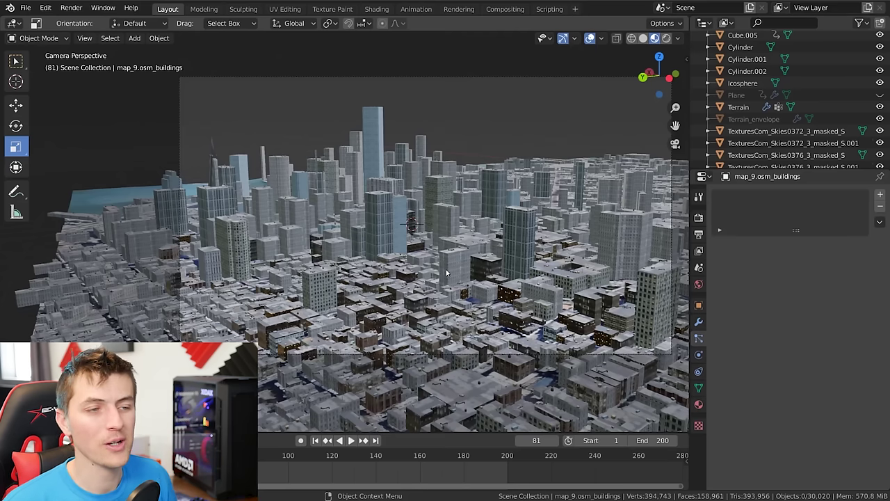
# Add a mesh plane enlarged to cover the whole city and raise it to just below the tallest rooftops.
pyautogui.keyDown('shift'); pyautogui.moveTo(414, 228); pyautogui.dragTo(370, 241, button='middle'); pyautogui.keyUp('shift')
pyautogui.hotkey('shift', 'a')
pyautogui.moveTo(417, 238)
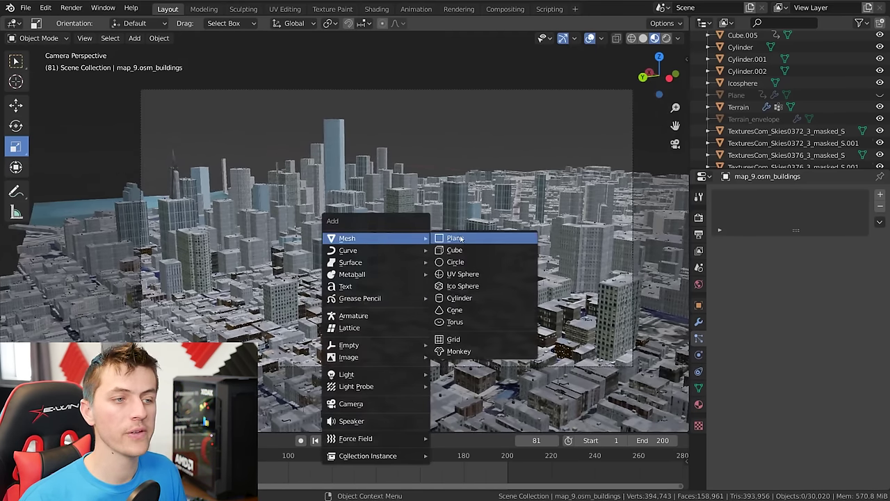
pyautogui.click(455, 238)
pyautogui.press('s')
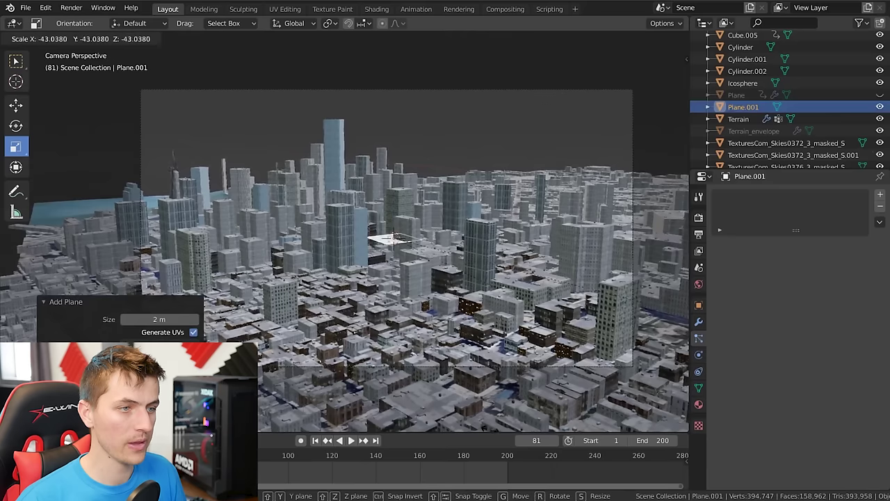
pyautogui.click(89, 99)
pyautogui.press('s')
pyautogui.press('g')
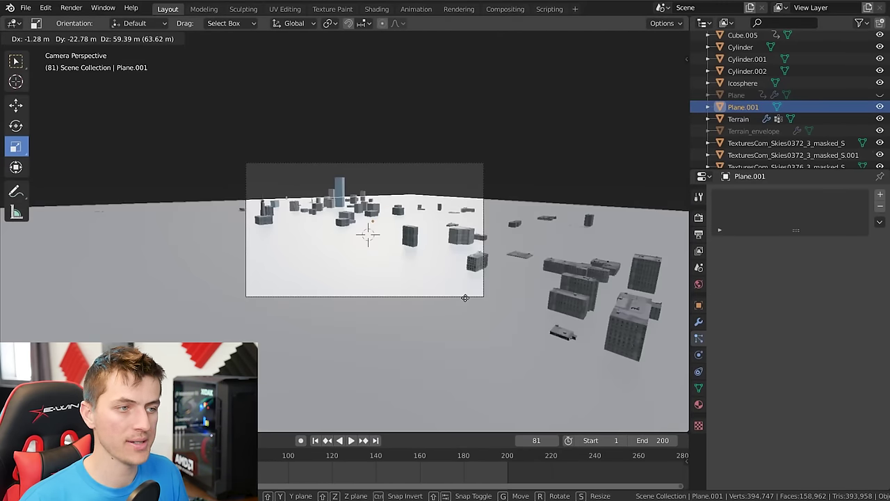
pyautogui.click(389, 258)
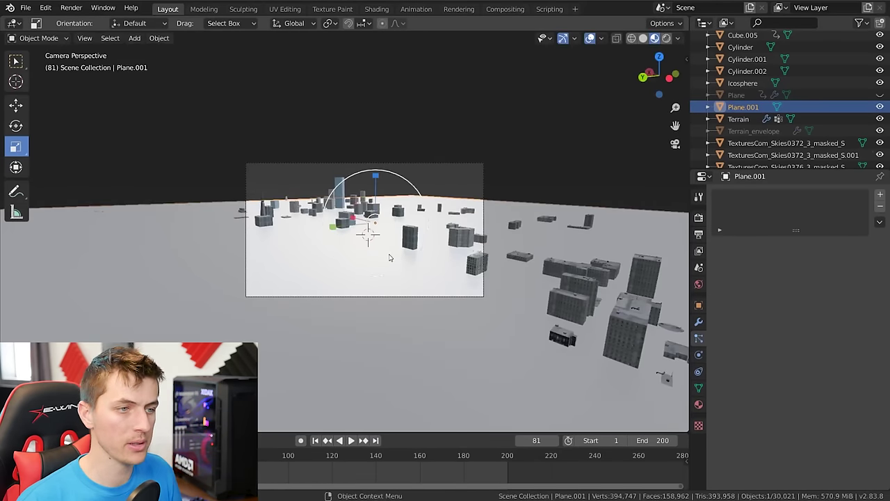
# Subdivide the new plane's mesh with 10 cuts.
pyautogui.press('Tab')
pyautogui.rightClick(366, 241)
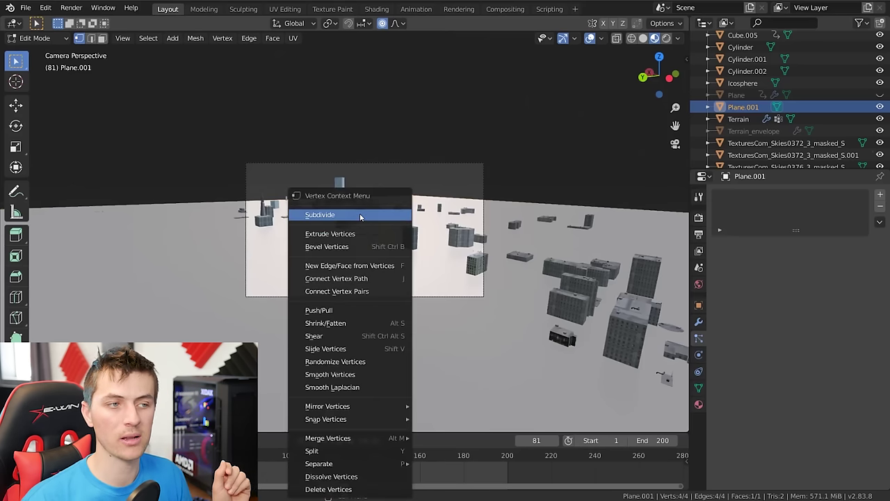
pyautogui.click(364, 212)
pyautogui.moveTo(159, 342); pyautogui.dragTo(201, 342)
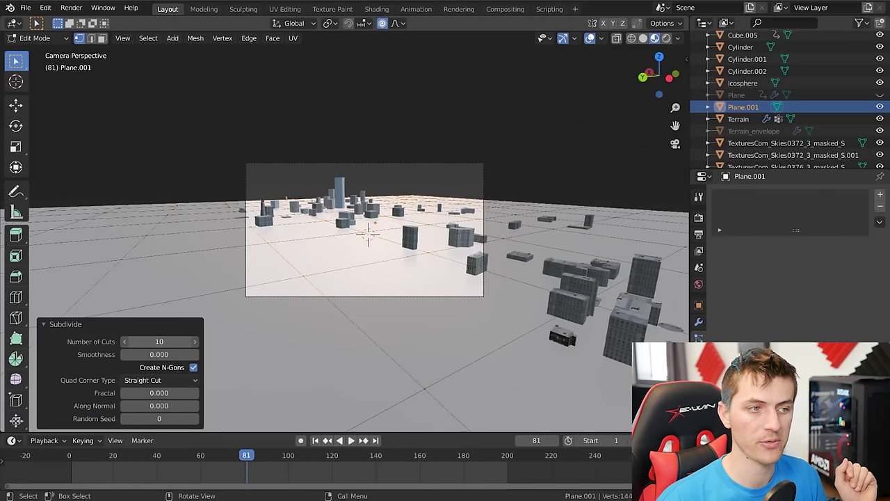
pyautogui.click(43, 324)
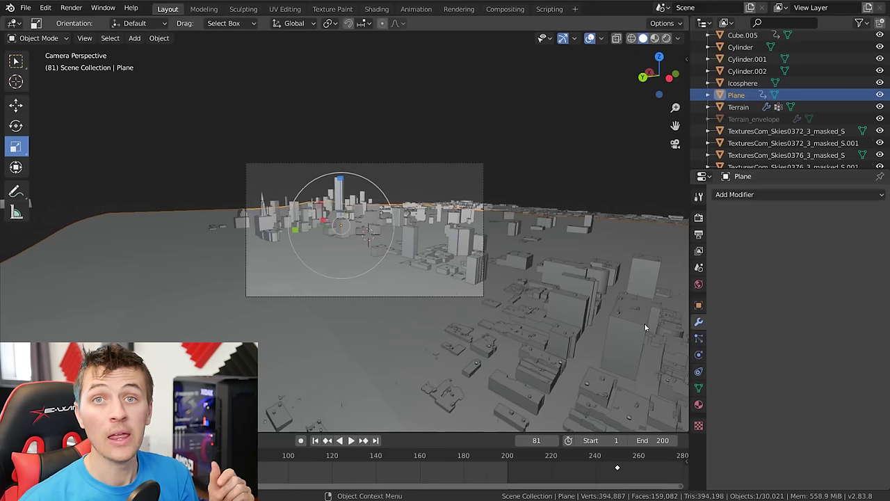
# Add a Subdivision Surface modifier and a Displace modifier to the plane.
pyautogui.click(749, 198)
pyautogui.click(657, 387)
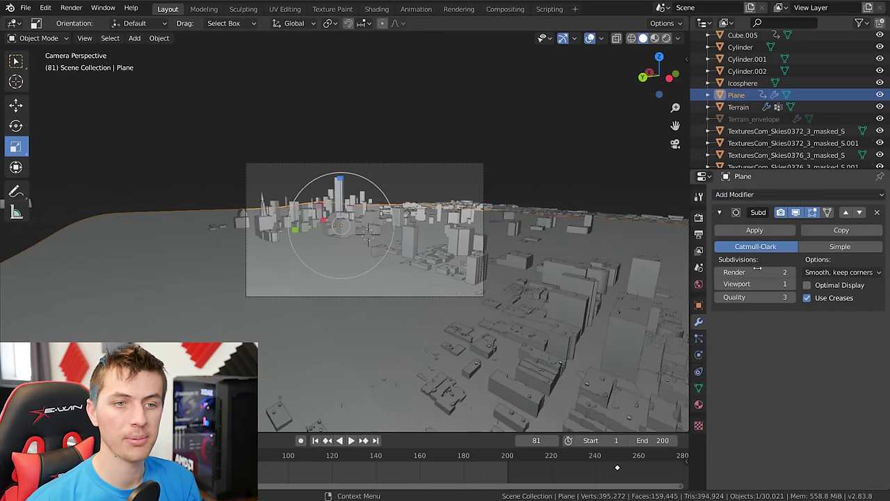
pyautogui.click(761, 196)
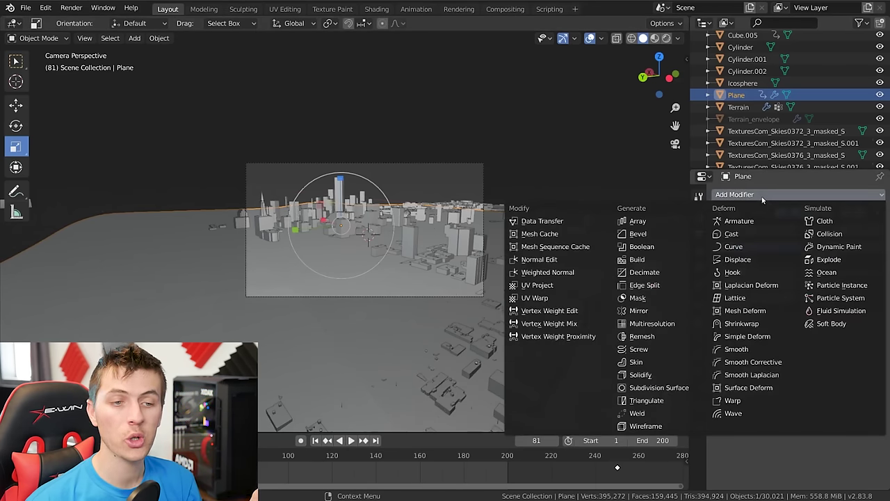
pyautogui.click(737, 259)
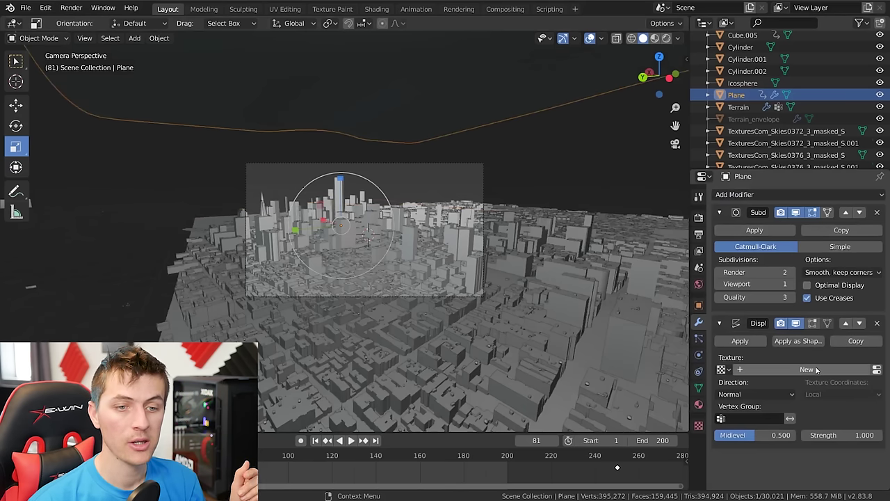
# Create a new texture for the Displace modifier and set its type to Clouds.
pyautogui.click(816, 369)
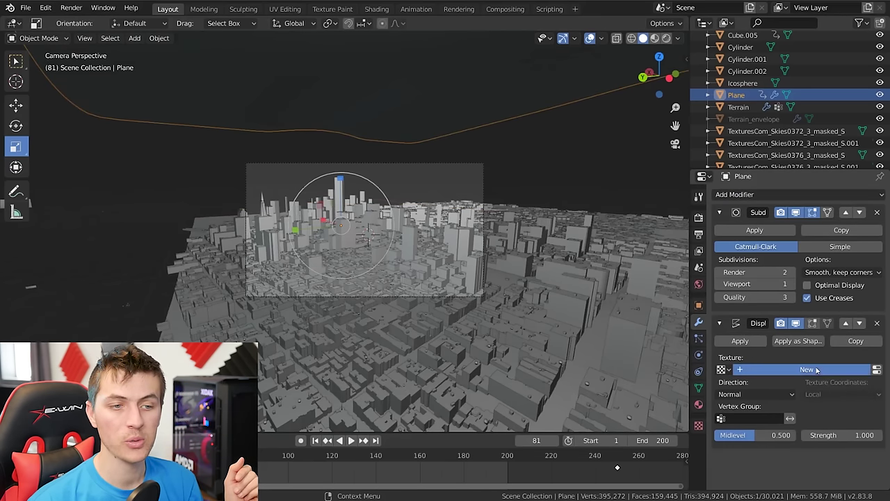
pyautogui.click(877, 369)
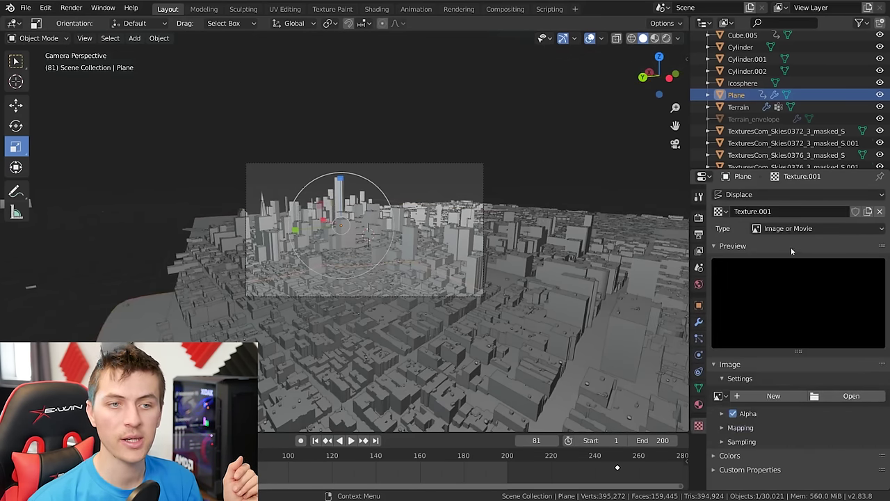
pyautogui.click(789, 228)
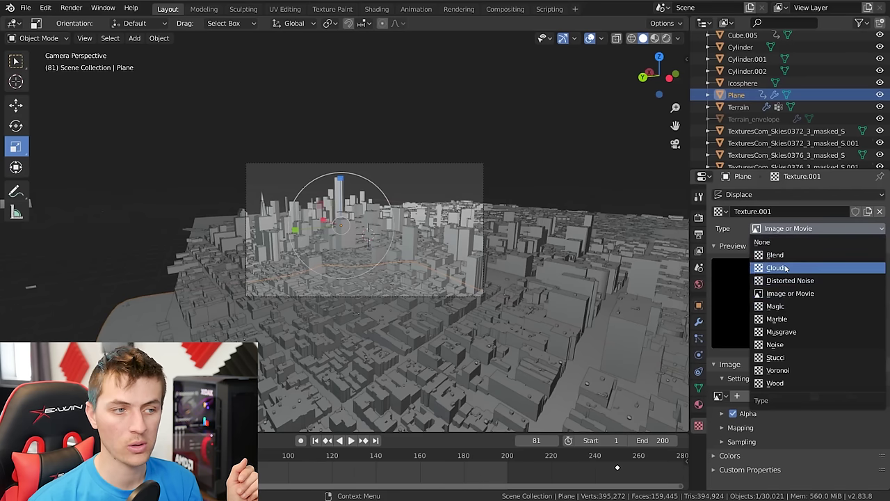
pyautogui.click(786, 268)
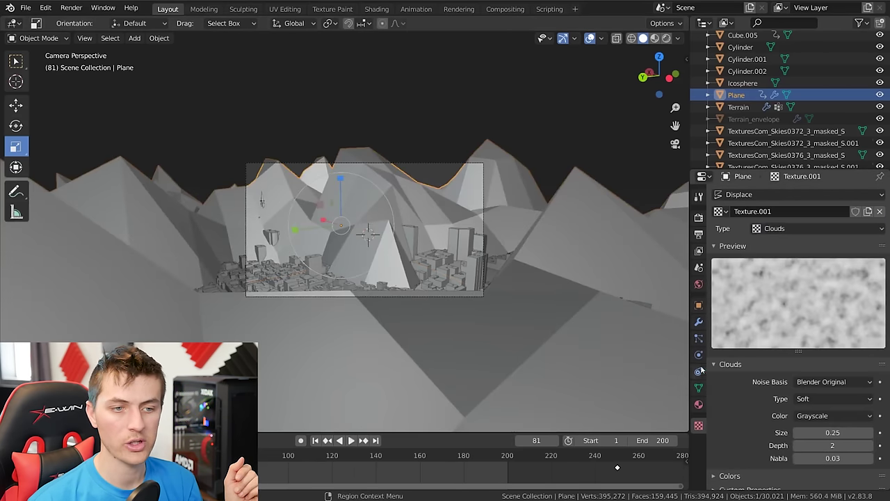
# Set the Displace modifier's Strength to 0.200 and slightly adjust its Midlevel.
pyautogui.click(700, 322)
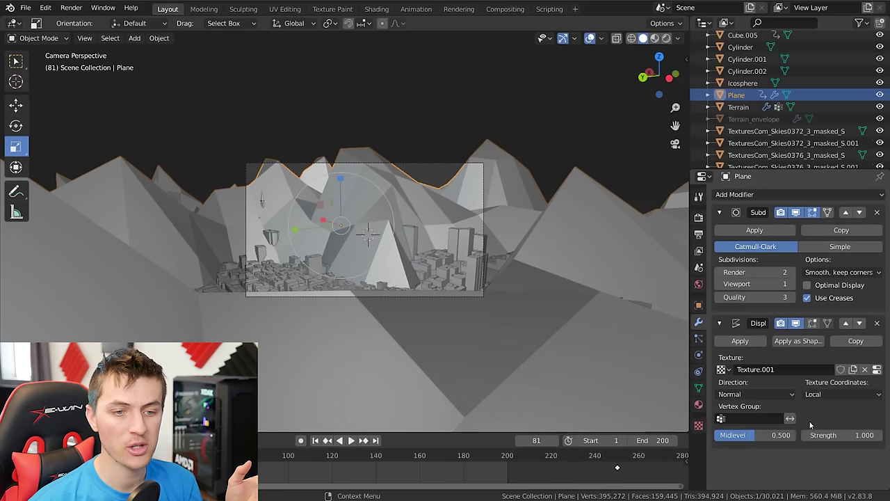
pyautogui.moveTo(835, 435); pyautogui.dragTo(826, 435)
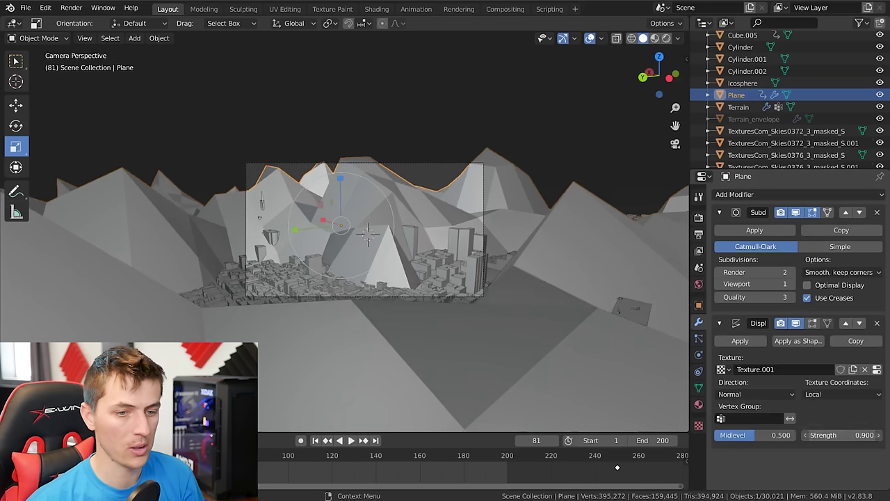
pyautogui.click(845, 436)
pyautogui.write('.2')
pyautogui.press('Return')
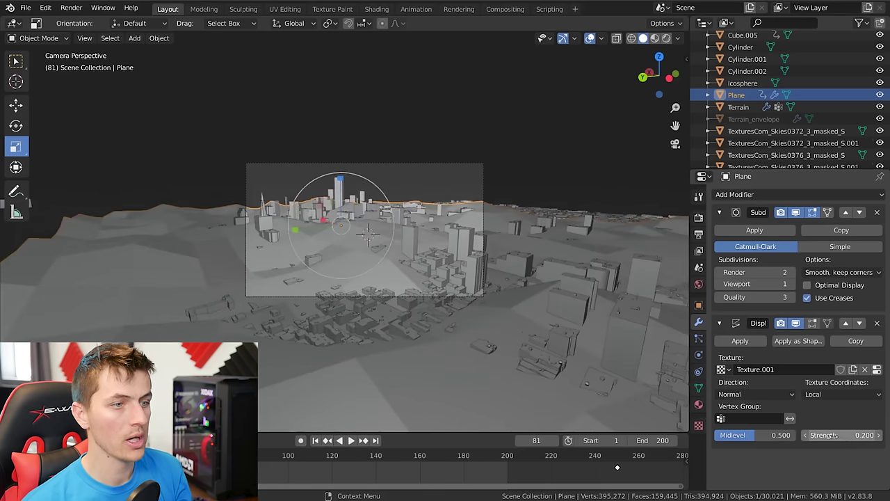
pyautogui.moveTo(755, 434); pyautogui.dragTo(753, 434)
# Give the displaced plane a Hair particle system rendered as Collection.
pyautogui.click(699, 337)
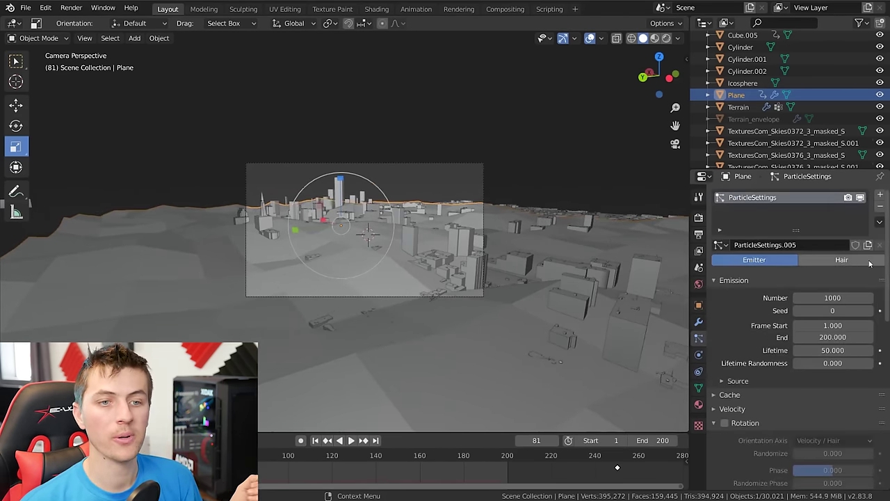
pyautogui.click(842, 259)
pyautogui.scroll(-3, 838, 323)
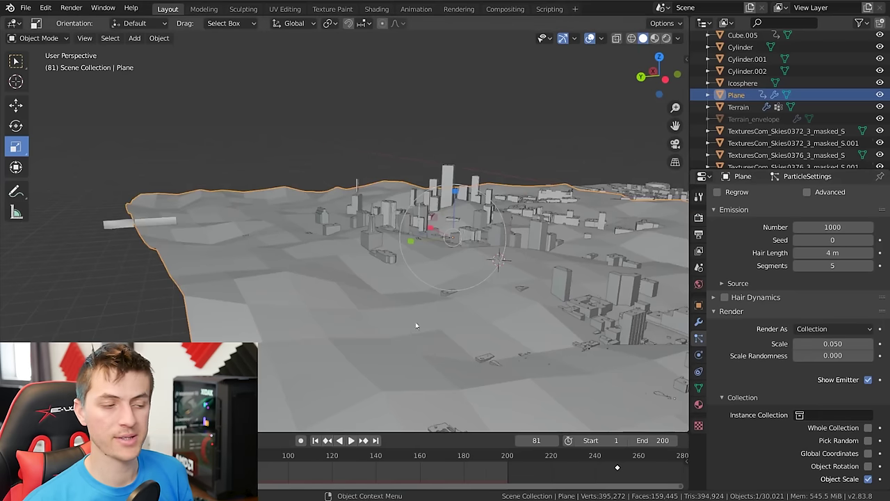
# Inspect the curved cloud planes beyond the terrain's edge and select the two TexturesCom_Skies0372 planes.
pyautogui.moveTo(91, 251); pyautogui.dragTo(232, 258, button='middle')
pyautogui.scroll(-1, 103, 252)
pyautogui.click(103, 252)
pyautogui.press('KP_Decimal')
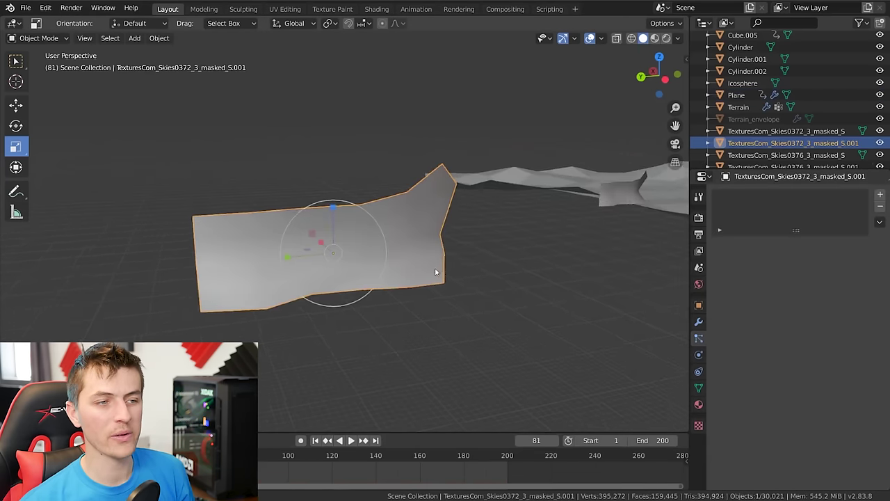
pyautogui.moveTo(437, 272); pyautogui.dragTo(432, 248, button='middle')
pyautogui.scroll(-2, 485, 251)
pyautogui.click(485, 252)
pyautogui.moveTo(486, 255); pyautogui.dragTo(558, 283, button='middle')
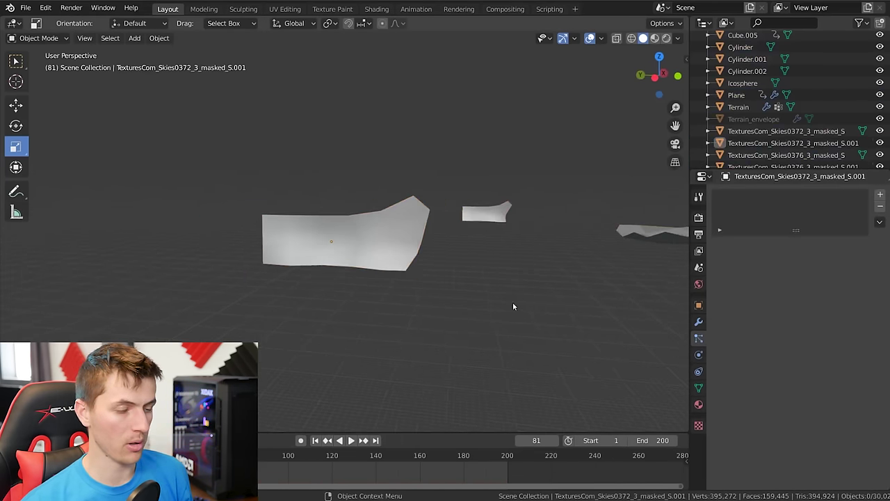
pyautogui.moveTo(513, 306); pyautogui.dragTo(324, 160)
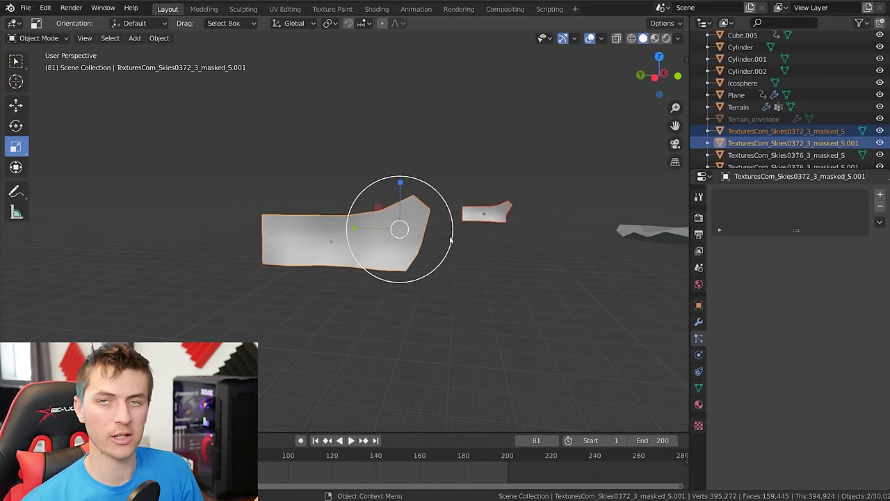
pyautogui.moveTo(451, 240); pyautogui.dragTo(508, 246, button='middle')
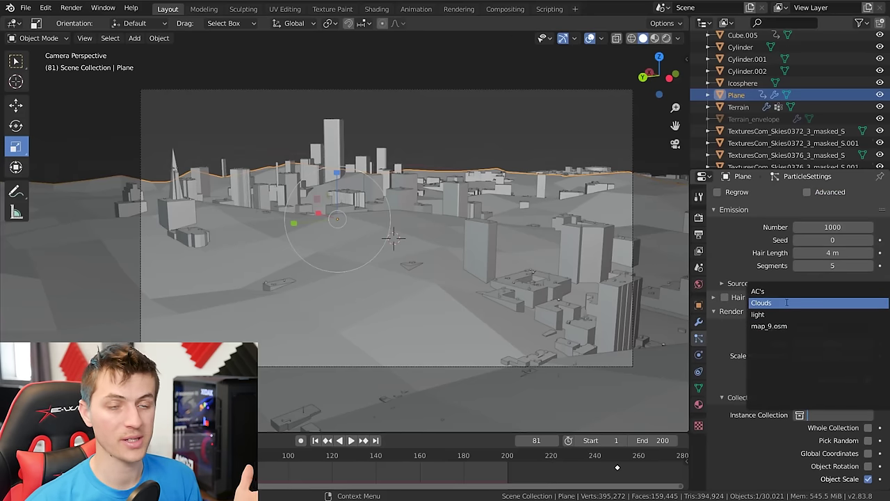
# Instance the Clouds collection on the plane's particles with Scale 0.190 and Scale Randomness 0.315.
pyautogui.click(786, 302)
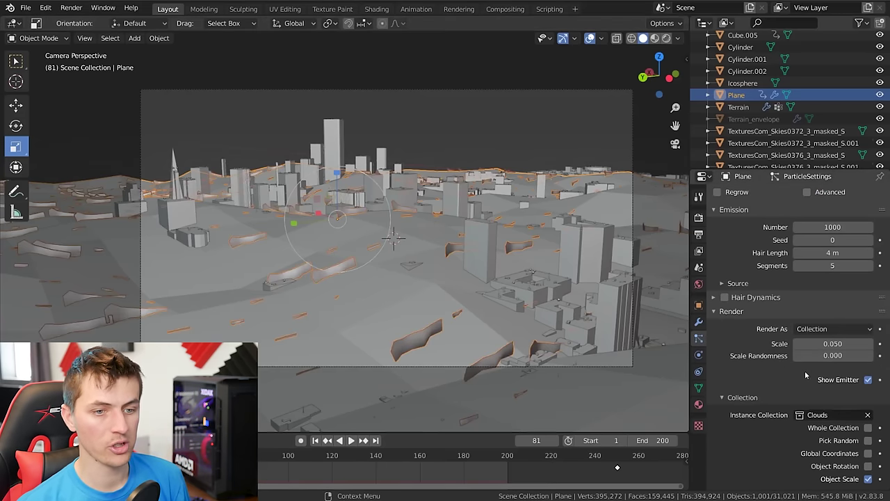
pyautogui.moveTo(832, 343); pyautogui.dragTo(857, 356)
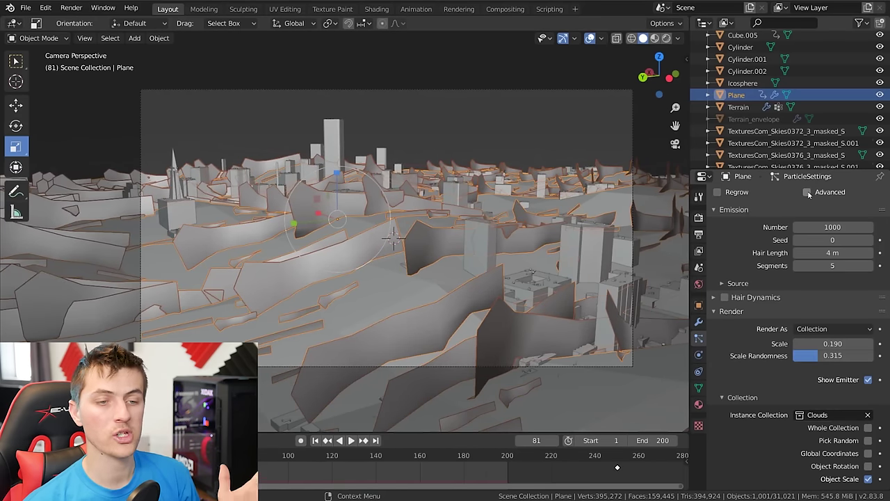
# Enable advanced particle Rotation and set Phase to -0.244 and Randomize Phase to 0.142 so the clouds face the camera.
pyautogui.click(807, 193)
pyautogui.click(724, 325)
pyautogui.click(747, 325)
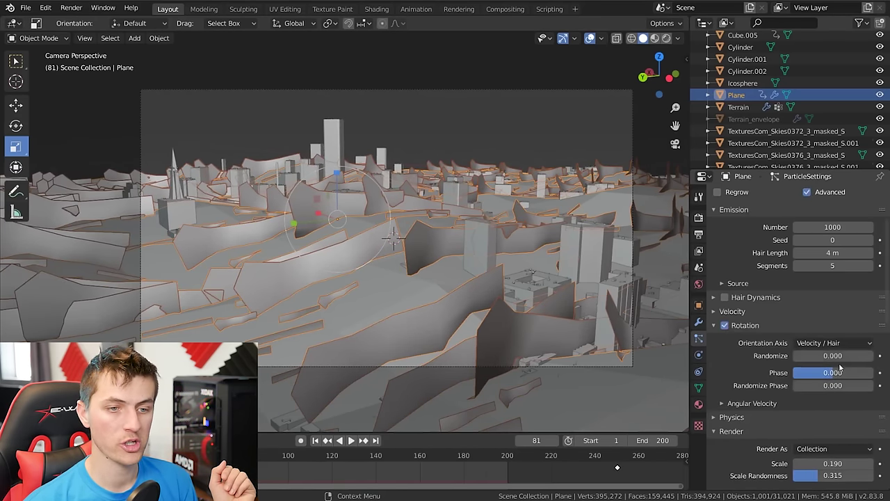
pyautogui.moveTo(839, 367); pyautogui.dragTo(779, 367)
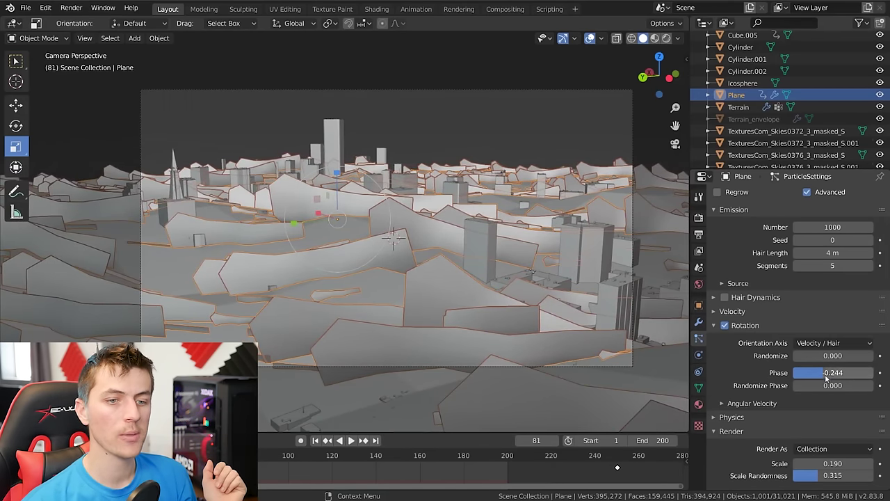
pyautogui.moveTo(827, 386); pyautogui.dragTo(846, 386)
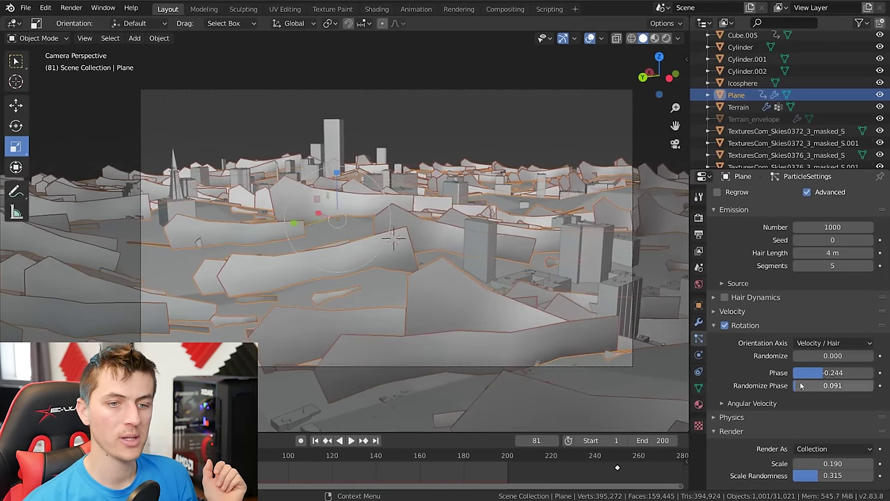
# Set the plane's hair particle Number to 2500 and adjust the render Scale of the cloud instances.
pyautogui.scroll(3, 827, 313)
pyautogui.doubleClick(825, 309)
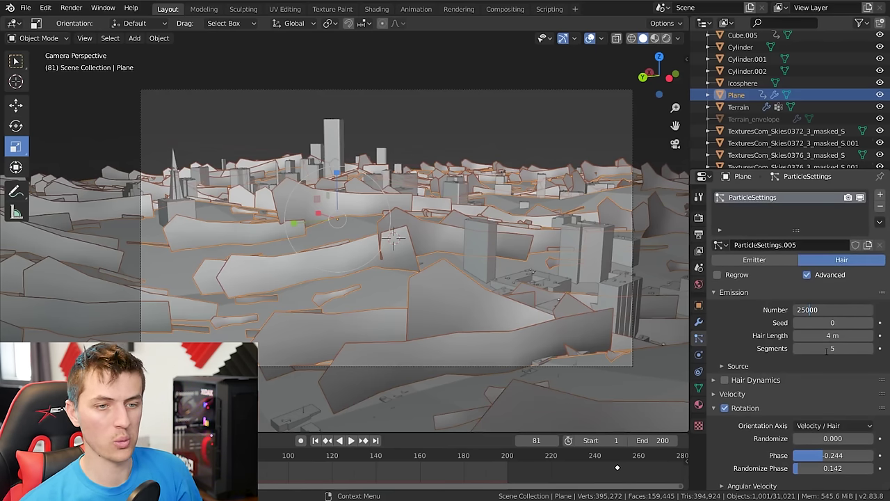
pyautogui.write('2500')
pyautogui.press('Return')
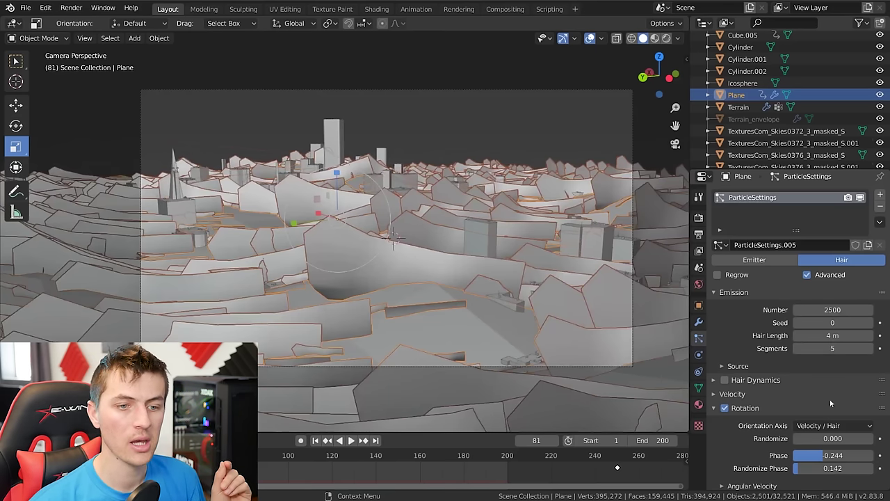
pyautogui.scroll(-5, 833, 452)
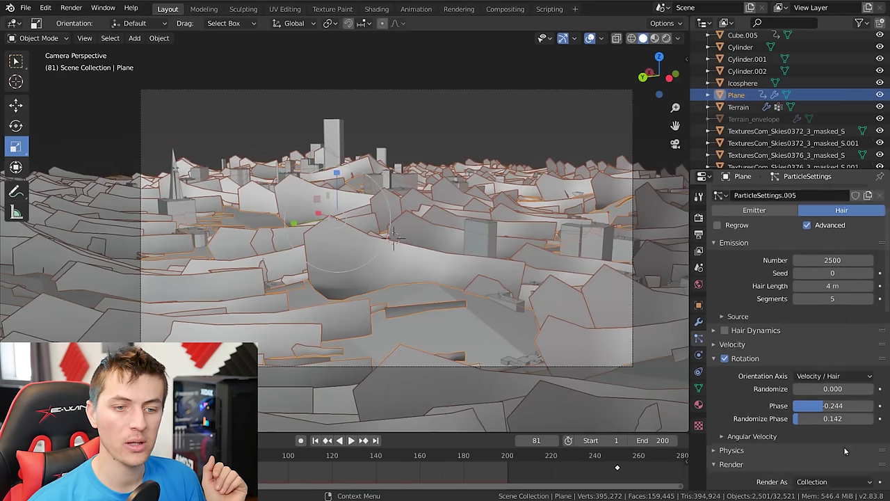
pyautogui.moveTo(839, 463)
pyautogui.mouseDown()
pyautogui.moveTo(857, 463)
pyautogui.moveTo(839, 463)
pyautogui.mouseUp()
pyautogui.scroll(2, 833, 387)
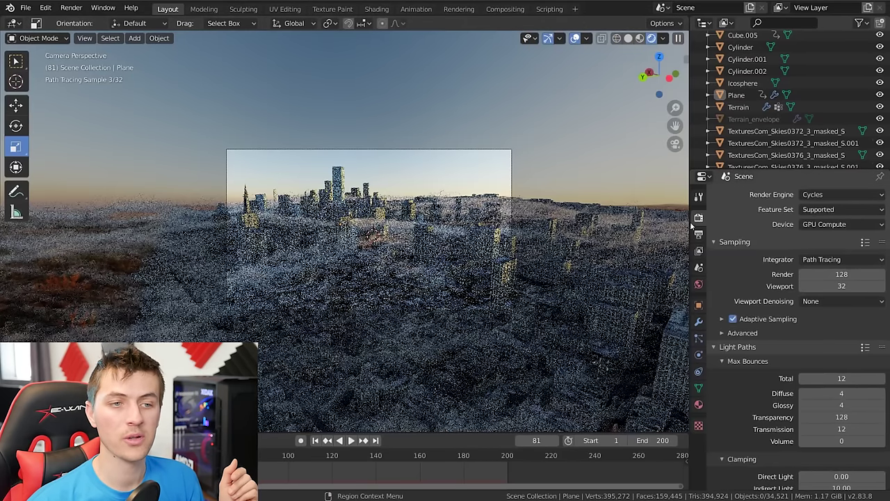
# Review the Cycles Light Paths bounce settings, including Transparency, and inspect the scattered cloud planes up close.
pyautogui.scroll(-1, 796, 298)
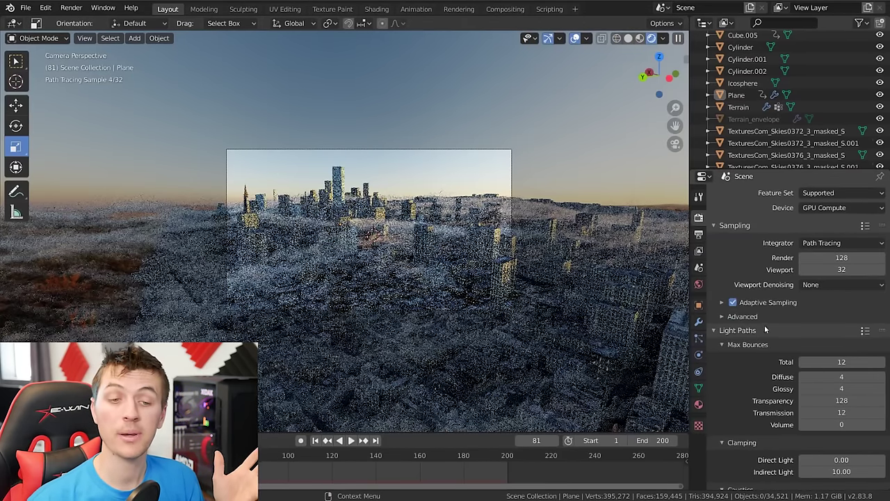
pyautogui.scroll(-2, 763, 330)
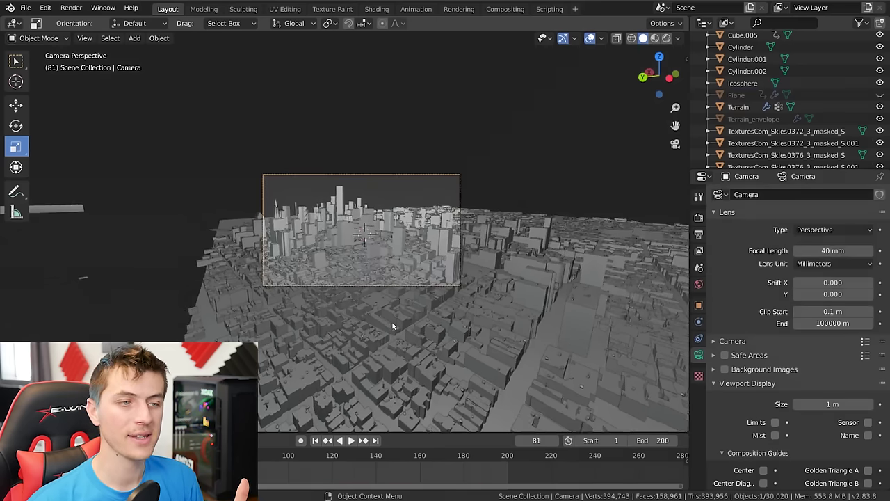
pyautogui.moveTo(392, 322); pyautogui.dragTo(384, 300, button='middle')
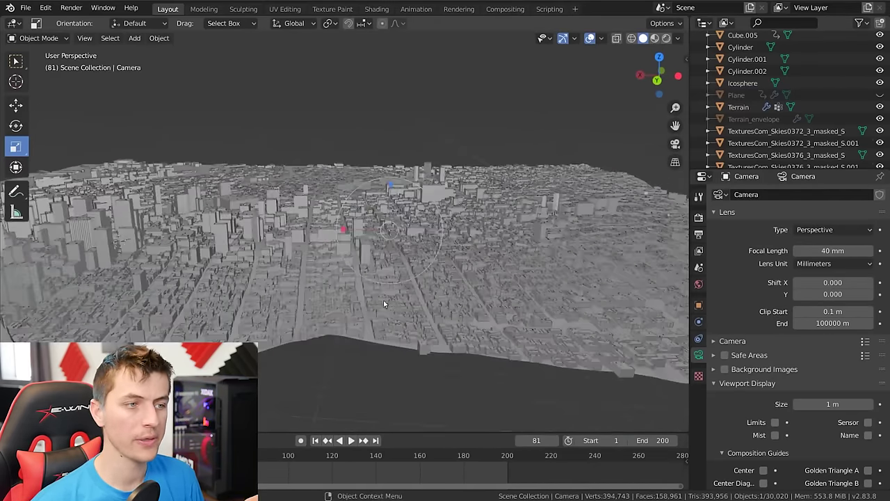
# Enable the camera's Limits display and expand the world's Mist Pass settings to check the mist range over the city.
pyautogui.scroll(5, 388, 302)
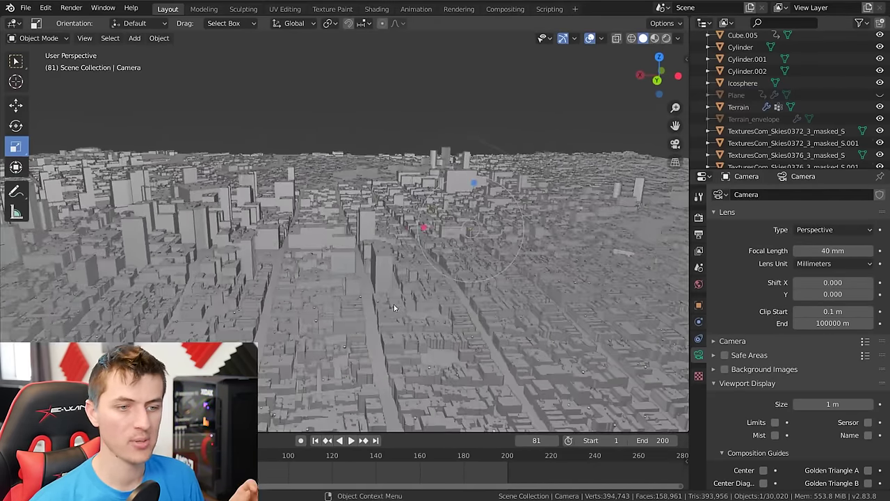
pyautogui.click(775, 422)
pyautogui.click(699, 250)
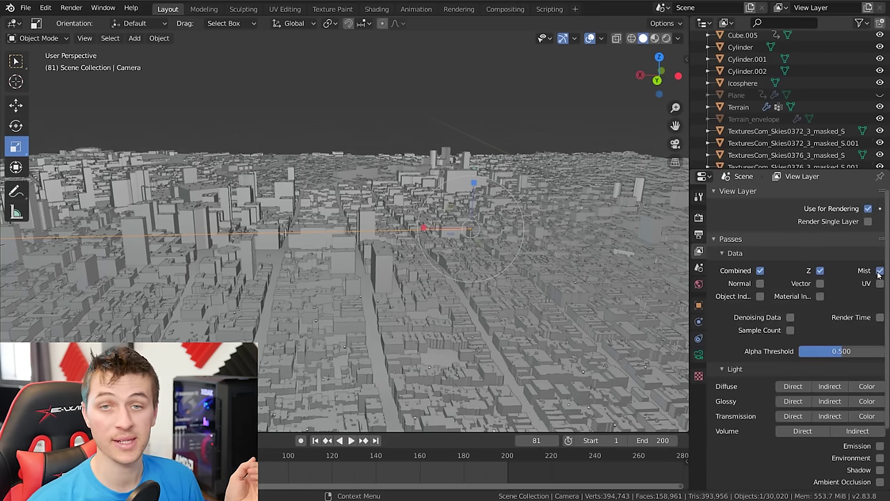
pyautogui.click(699, 286)
pyautogui.click(732, 407)
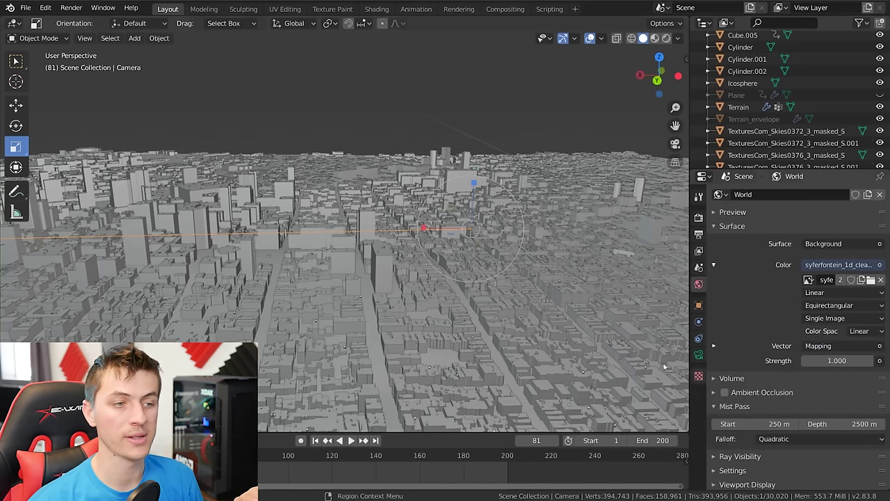
pyautogui.scroll(-3, 429, 281)
pyautogui.scroll(-4, 429, 282)
pyautogui.moveTo(324, 252); pyautogui.dragTo(346, 266, button='middle')
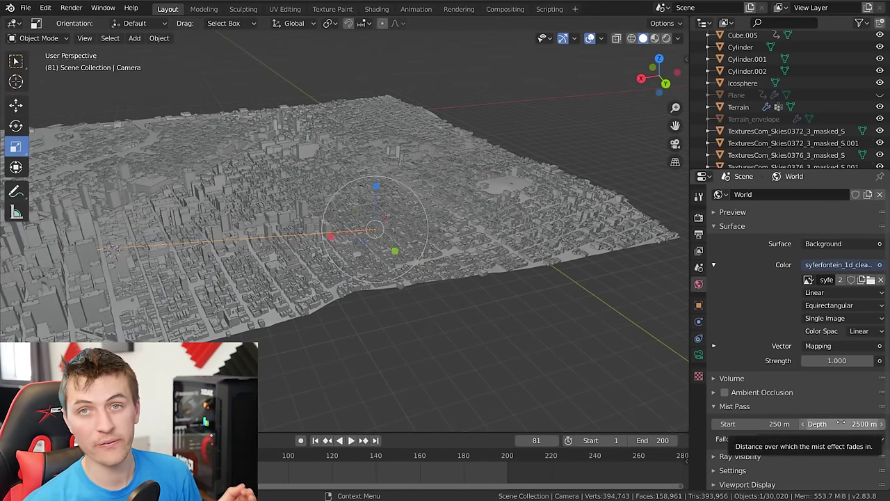
# Render the current frame and reposition the render window to view the result.
pyautogui.press('F12')
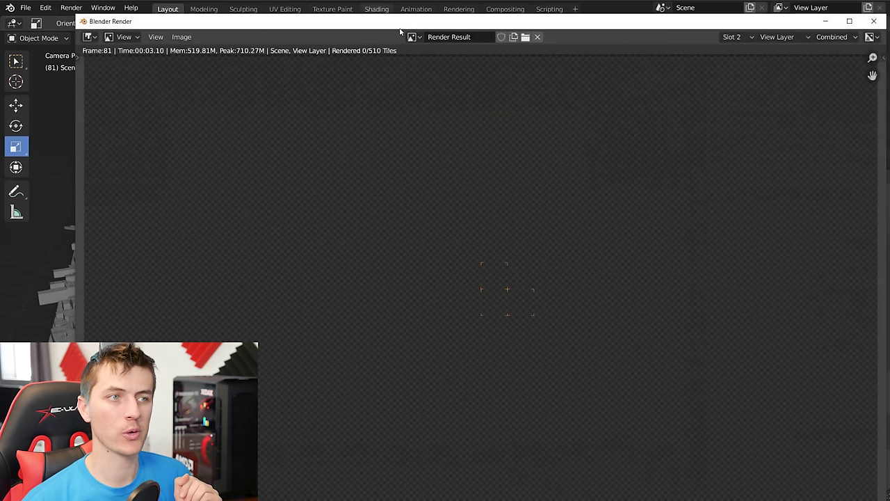
pyautogui.moveTo(401, 22); pyautogui.dragTo(371, 12)
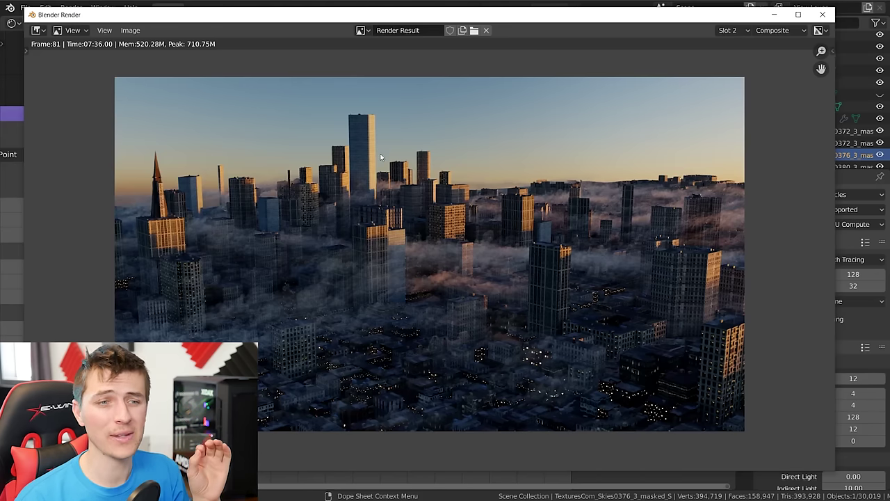
pyautogui.click(371, 1)
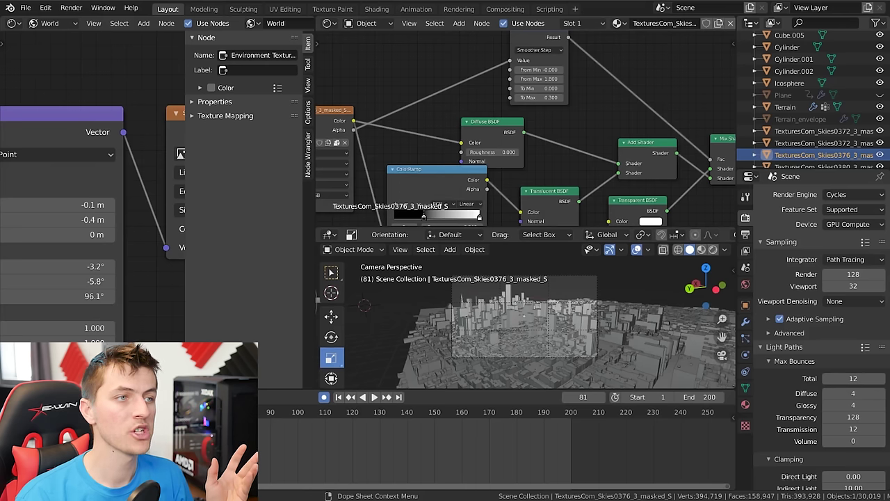
# In the compositor, add a ColorRamp node and connect the Render Layers Mist output to its Fac input.
pyautogui.click(505, 9)
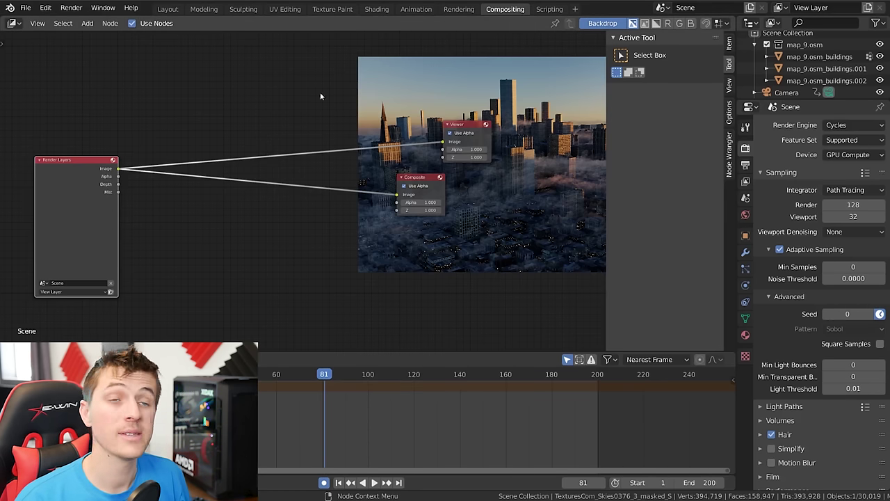
pyautogui.hotkey('shift', 'a')
pyautogui.moveTo(242, 142)
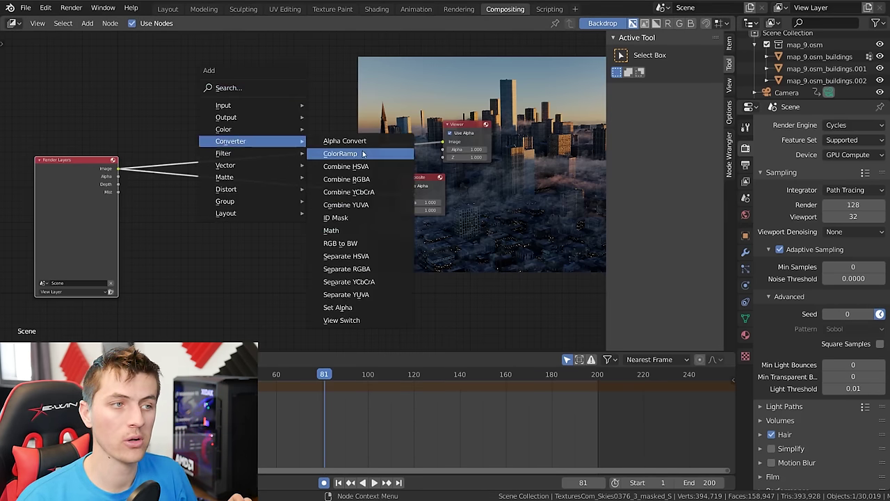
pyautogui.click(340, 154)
pyautogui.click(160, 88)
pyautogui.moveTo(119, 193); pyautogui.dragTo(157, 140)
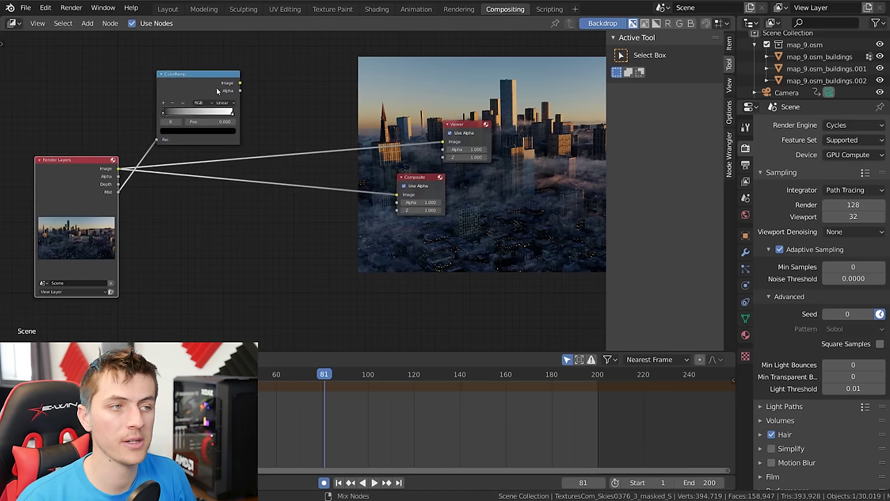
# Route the ColorRamp output to the Viewer backdrop and hide the node editor's sidebar.
pyautogui.keyDown('ctrl'); pyautogui.keyDown('shift'); pyautogui.click(215, 85); pyautogui.keyUp('shift'); pyautogui.keyUp('ctrl')
pyautogui.press('n')
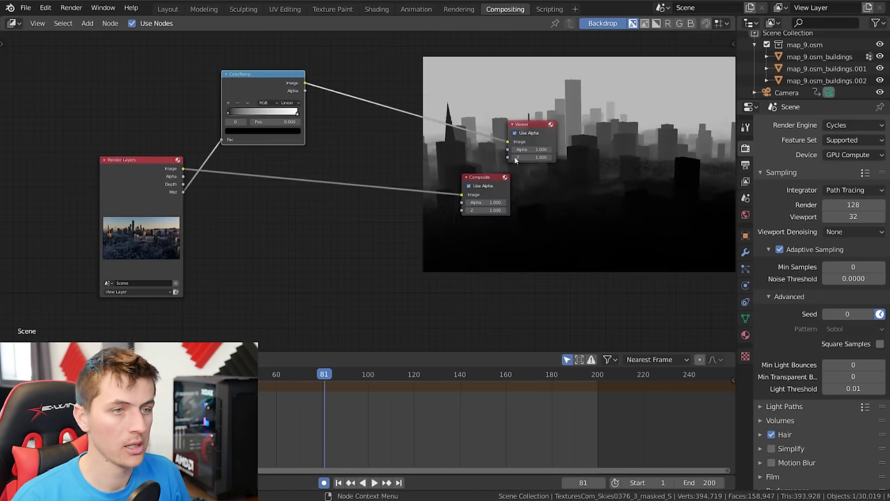
pyautogui.scroll(4, 265, 188)
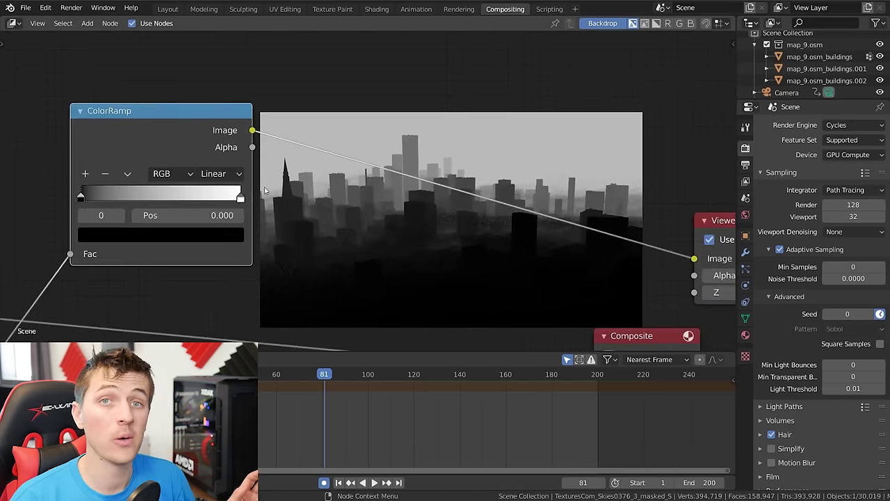
# Set the ColorRamp to B-Spline, pull both stops inward with the white one at 0.968, and darken that stop to value 0.567.
pyautogui.click(214, 174)
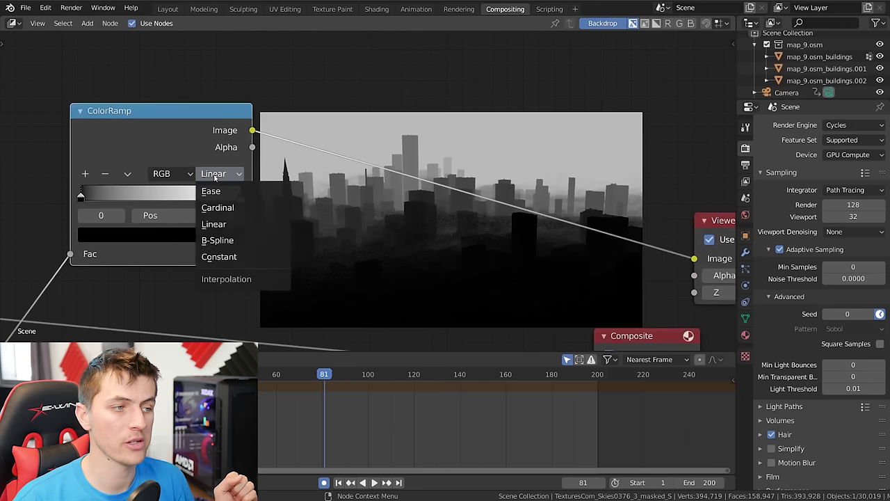
pyautogui.click(235, 240)
pyautogui.moveTo(80, 199); pyautogui.dragTo(84, 198)
pyautogui.click(234, 198)
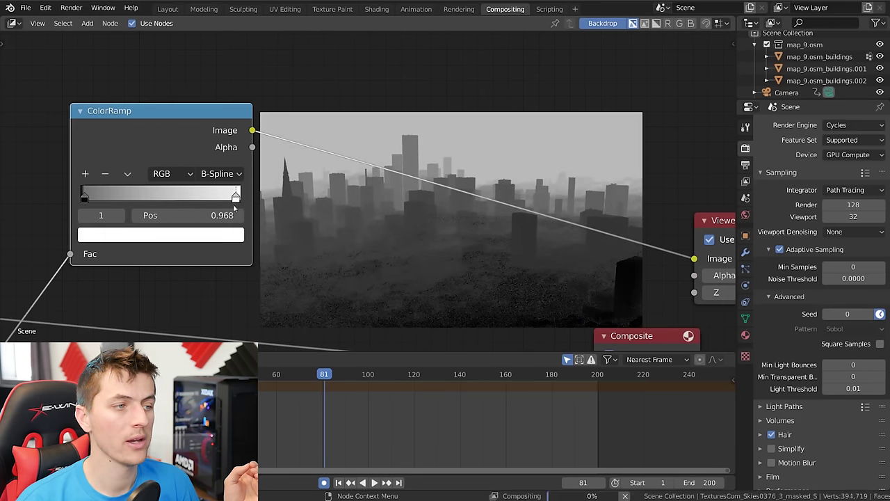
pyautogui.click(236, 240)
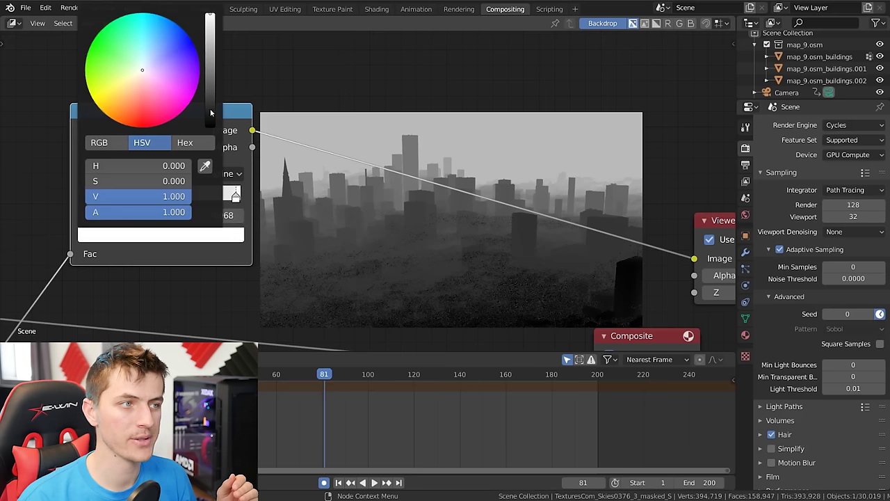
pyautogui.click(210, 70)
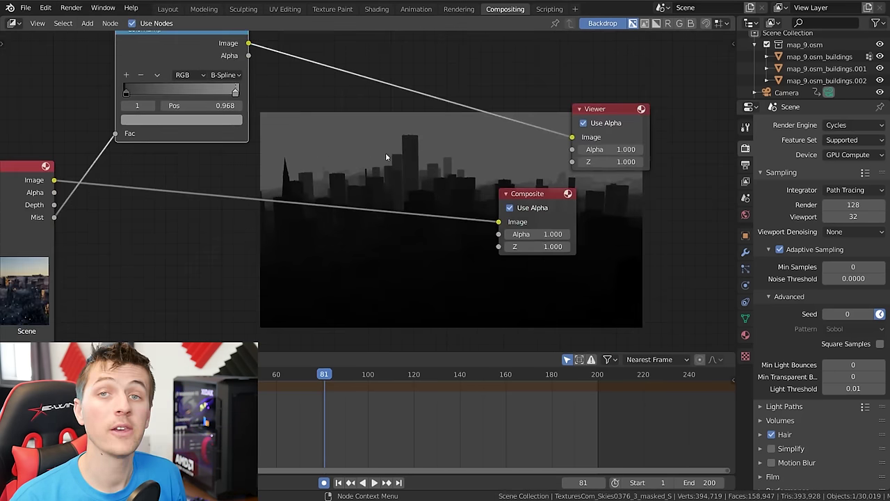
# Insert a Mix node between Render Layers and Composite, with the ColorRamp image driving its Fac.
pyautogui.hotkey('shift', 'a')
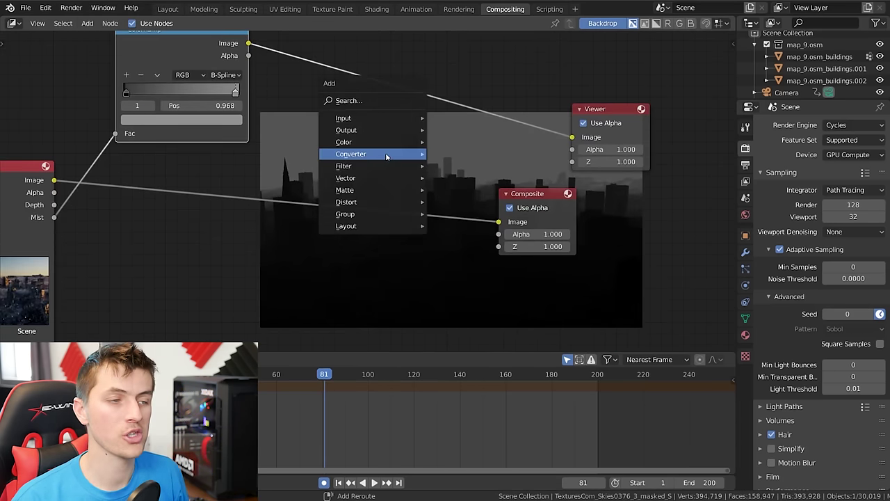
pyautogui.moveTo(379, 142)
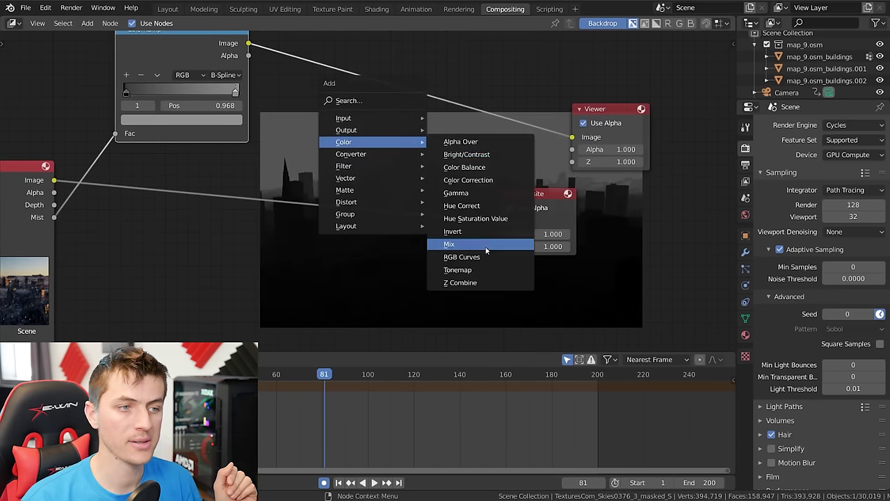
pyautogui.click(449, 244)
pyautogui.click(316, 194)
pyautogui.moveTo(265, 66); pyautogui.dragTo(289, 221)
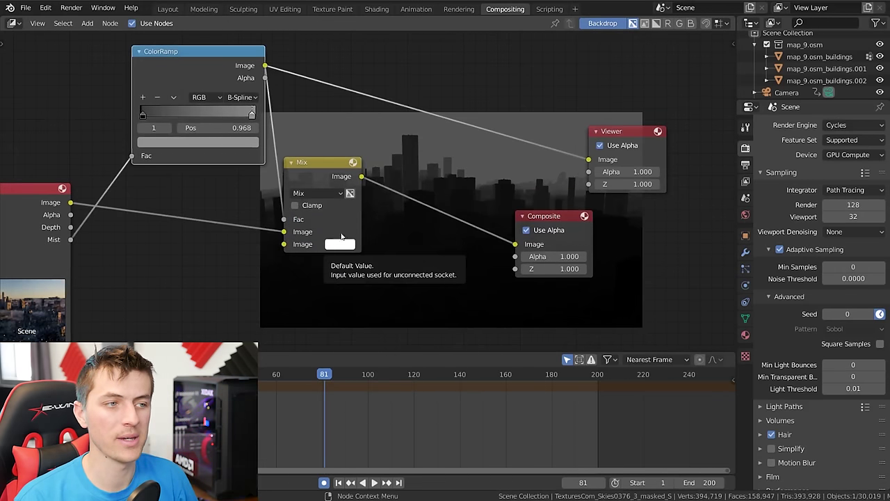
# Mute and unmute the Mix node to compare the previewed render with and without the mist.
pyautogui.scroll(1, 351, 178)
pyautogui.press('m')
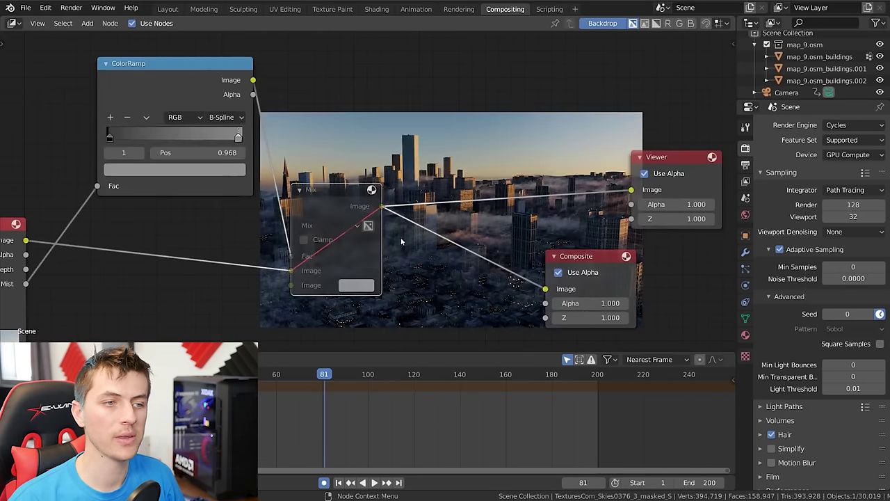
pyautogui.press('m')
pyautogui.scroll(1, 524, 207)
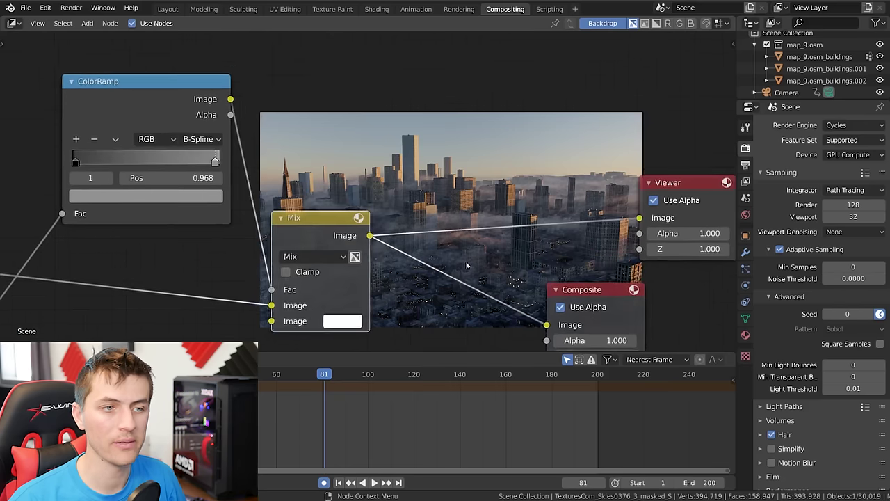
pyautogui.press('m')
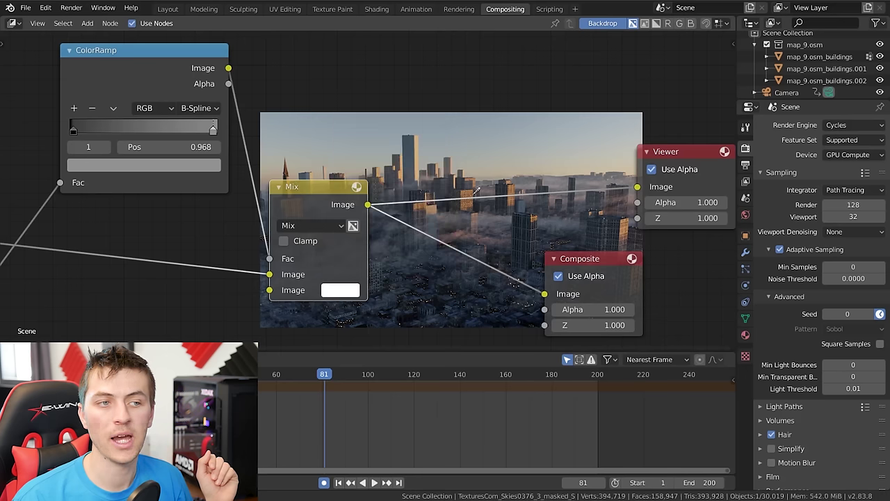
# Sample the Mix node's second color from the hazy sky in the backdrop and lower its value to 0.738.
pyautogui.click(519, 160)
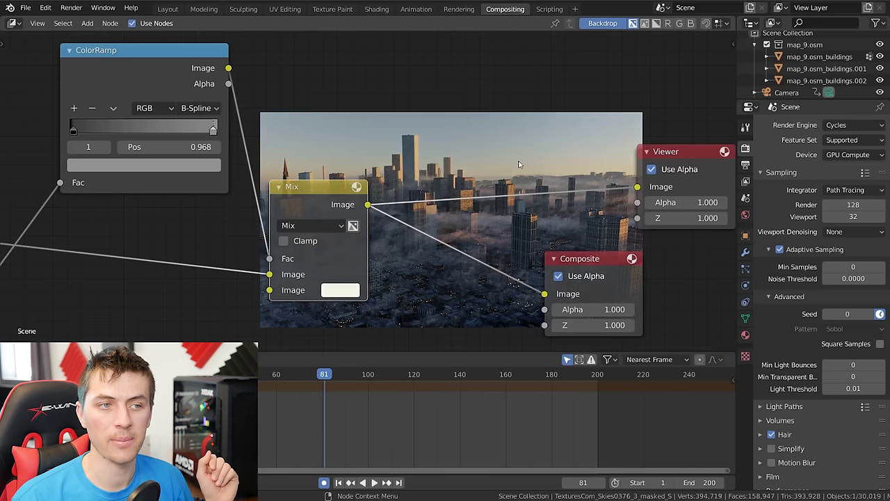
pyautogui.click(347, 294)
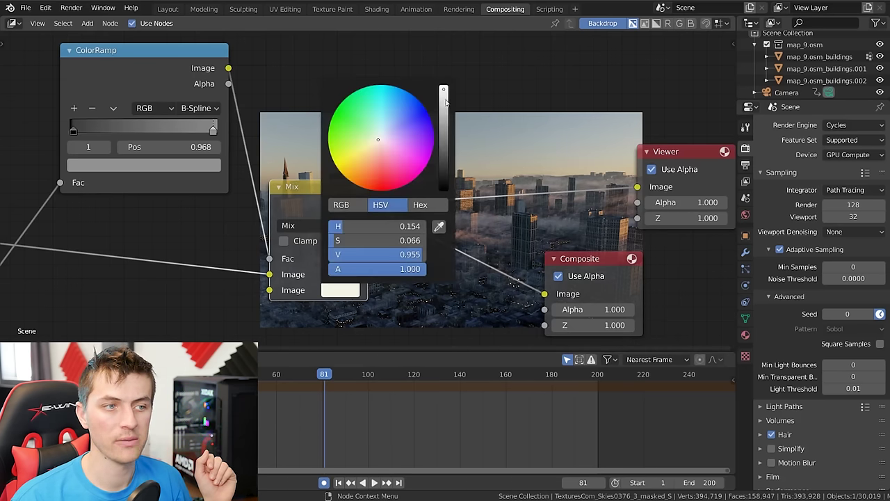
pyautogui.click(443, 101)
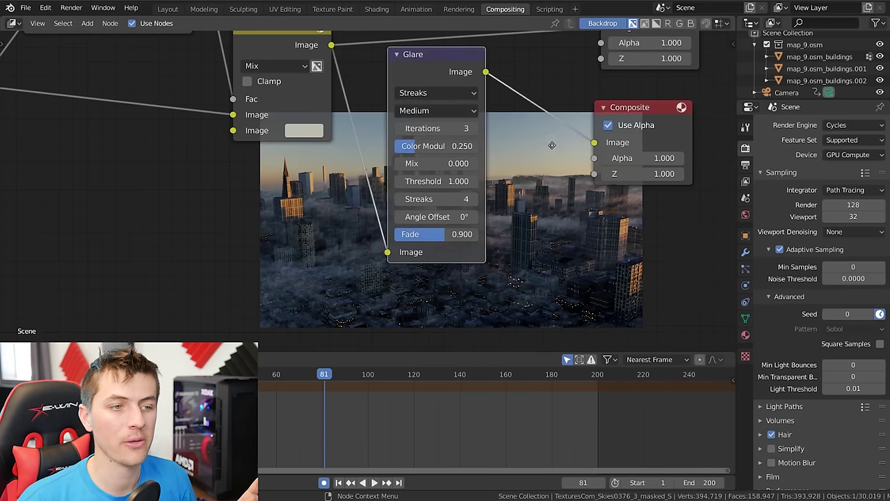
# Insert a Streaks Glare node between the Mix and Viewer nodes, with a 45° angle offset and a threshold of 0.8.
pyautogui.moveTo(529, 152); pyautogui.dragTo(240, 116, button='middle')
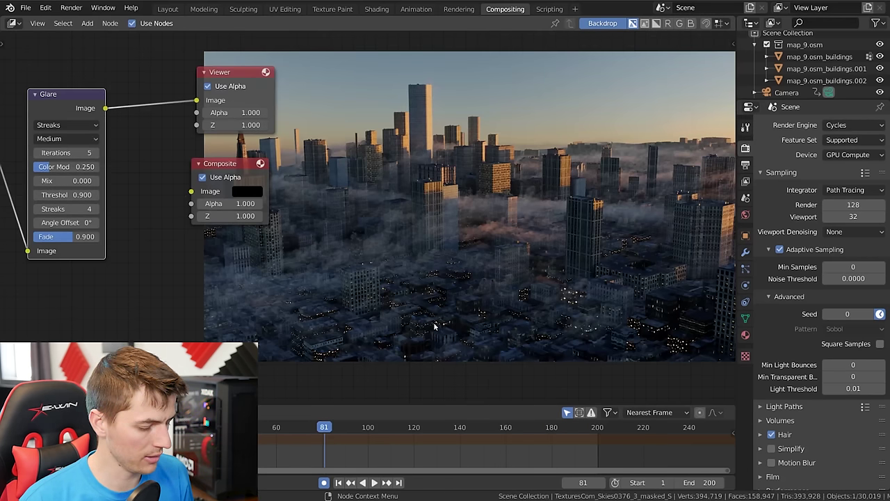
pyautogui.hotkey('alt', 'v')
pyautogui.hotkey('alt', 'v')
pyautogui.hotkey('alt', 'v')
pyautogui.hotkey('alt', 'v')
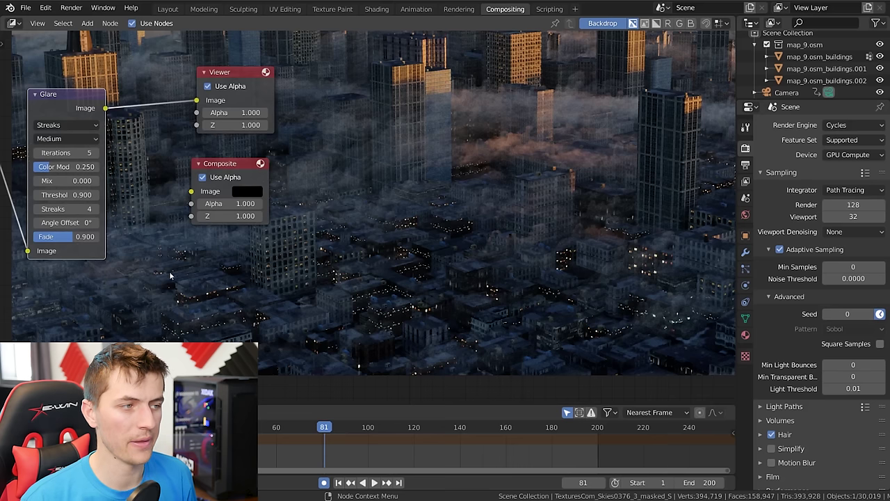
pyautogui.click(62, 222)
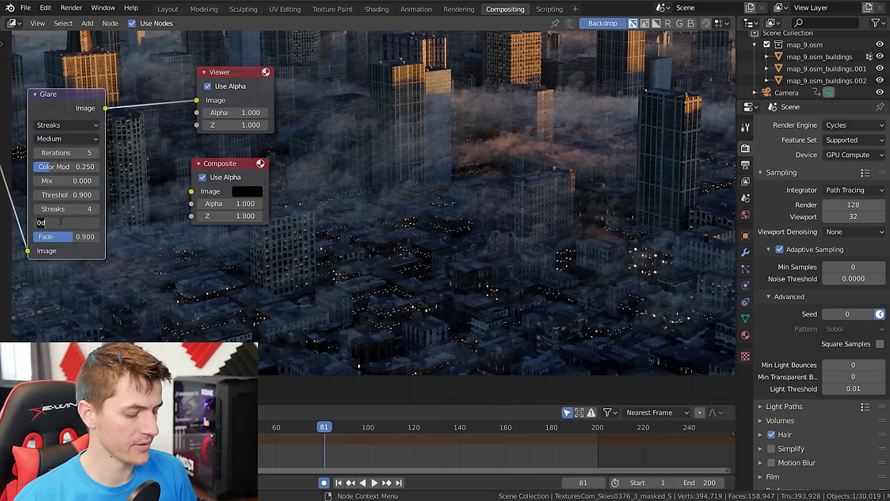
pyautogui.write('45')
pyautogui.press('Return')
pyautogui.press('Home')
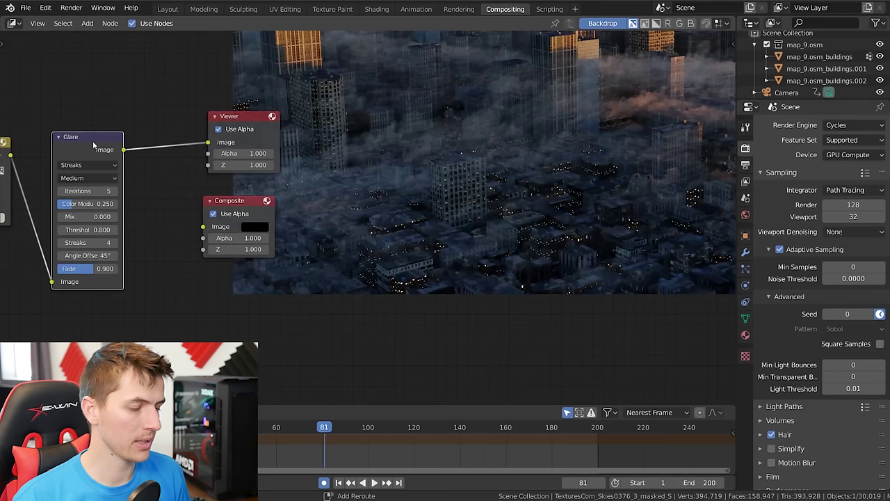
# Duplicate the Glare node between the first one and the Viewer, switch the copy to Fog Glow, and move the Composite node clear of it.
pyautogui.hotkey('shift', 'd')
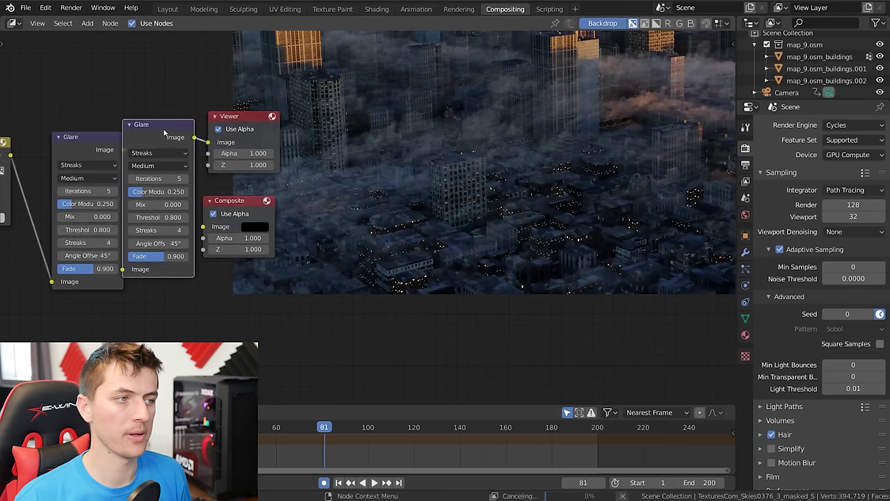
pyautogui.click(207, 132)
pyautogui.click(192, 155)
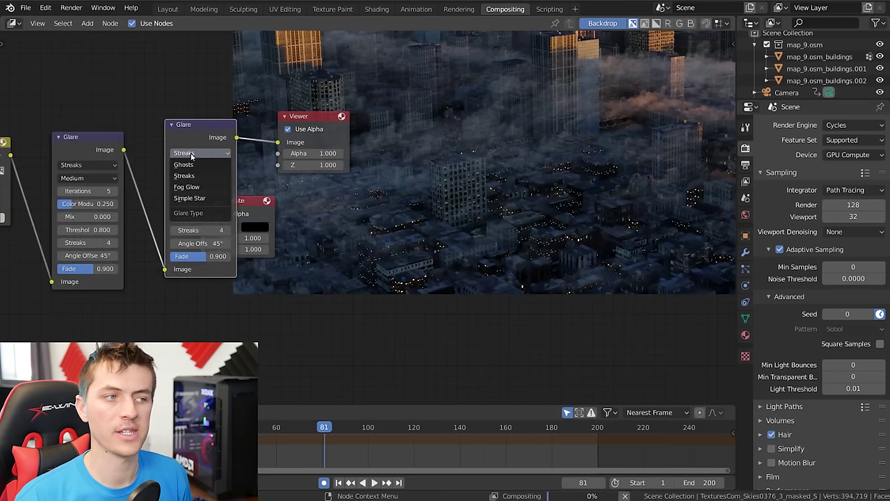
pyautogui.click(186, 186)
pyautogui.moveTo(260, 203); pyautogui.dragTo(314, 208)
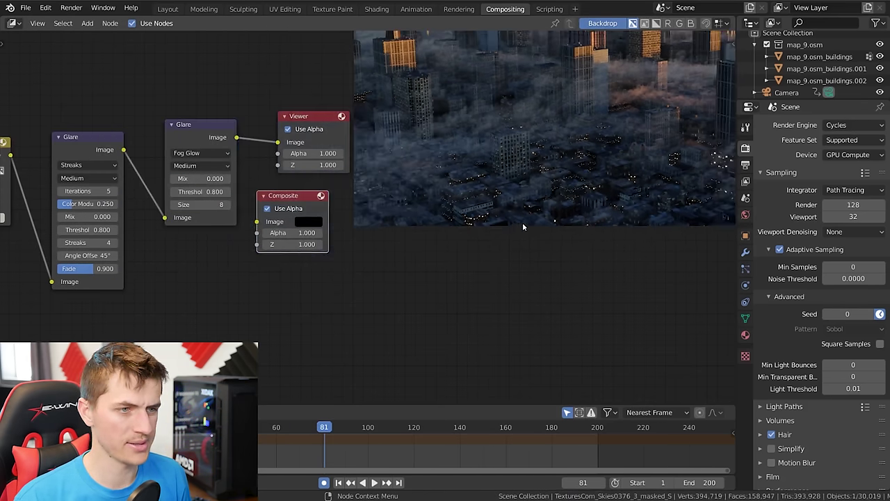
# Set the Fog Glow node's mix to -0.4 and its threshold to 0.5.
pyautogui.click(44, 264)
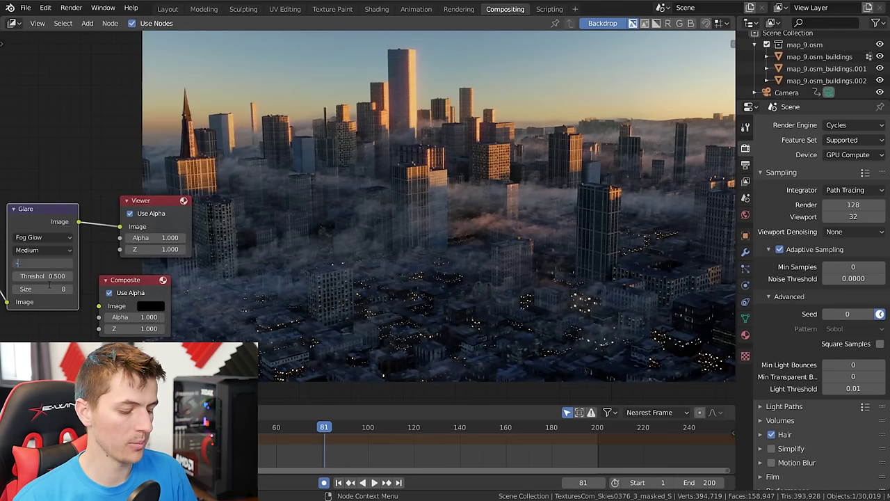
pyautogui.write('-.4')
pyautogui.press('Return')
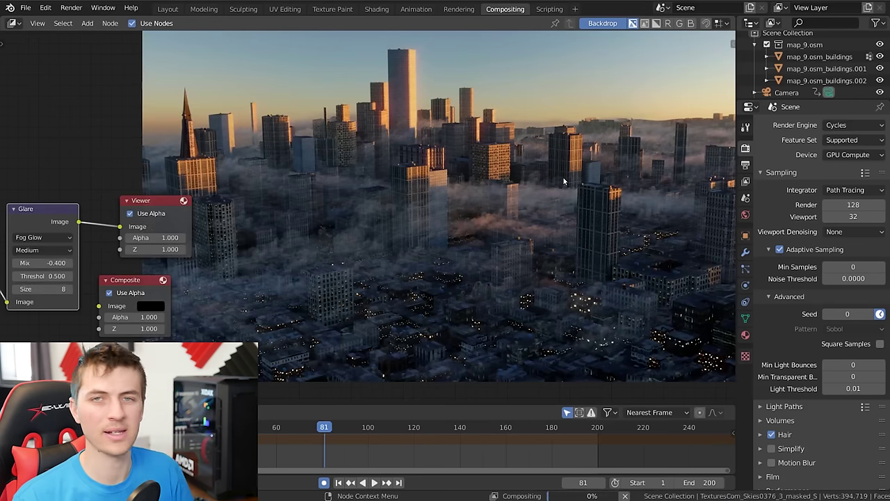
# Examine the glare on the city lights and sunlit towers across the whole backdrop image.
pyautogui.press('v')
pyautogui.press('v')
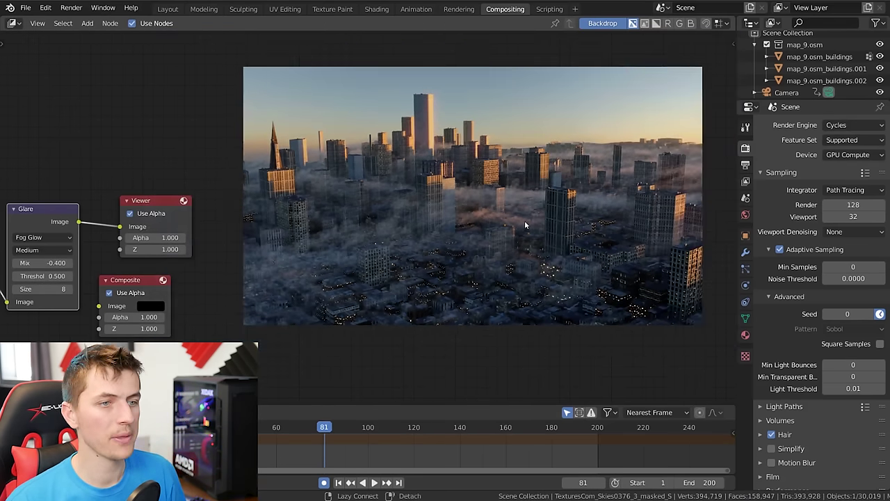
pyautogui.keyDown('alt'); pyautogui.moveTo(524, 225); pyautogui.dragTo(512, 243, button='middle'); pyautogui.keyUp('alt')
pyautogui.hotkey('alt', 'v')
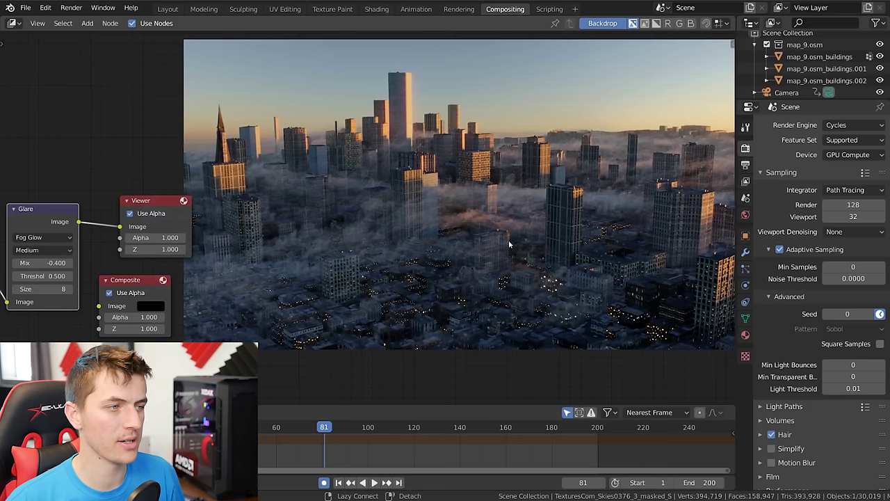
pyautogui.scroll(-1, 306, 268)
pyautogui.moveTo(286, 260); pyautogui.dragTo(262, 260, button='middle')
pyautogui.scroll(-1, 264, 264)
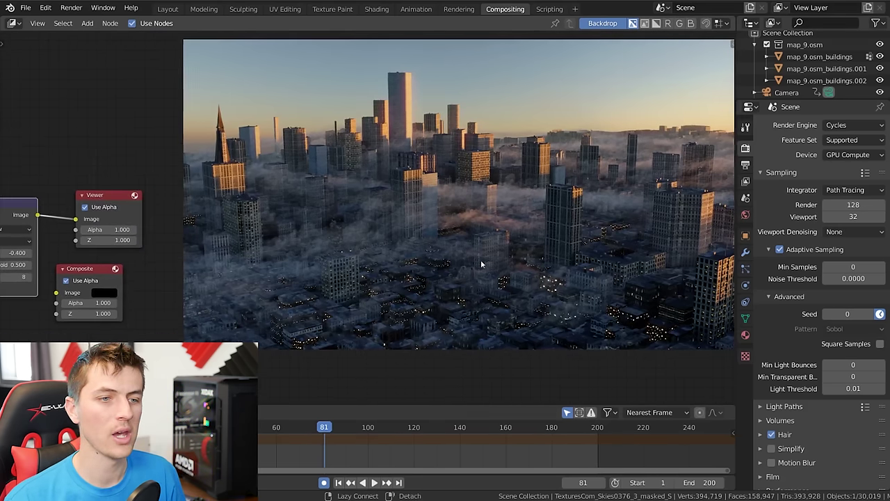